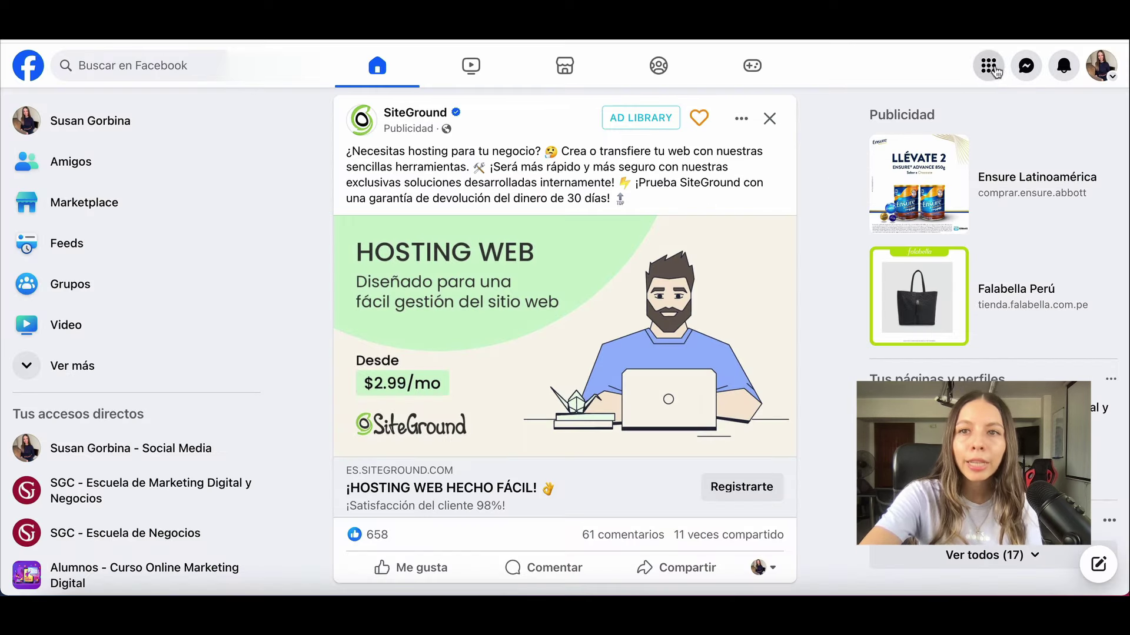
# Search Facebook's menu for "administr" and open the Ads Manager
pyautogui.click(990, 67)
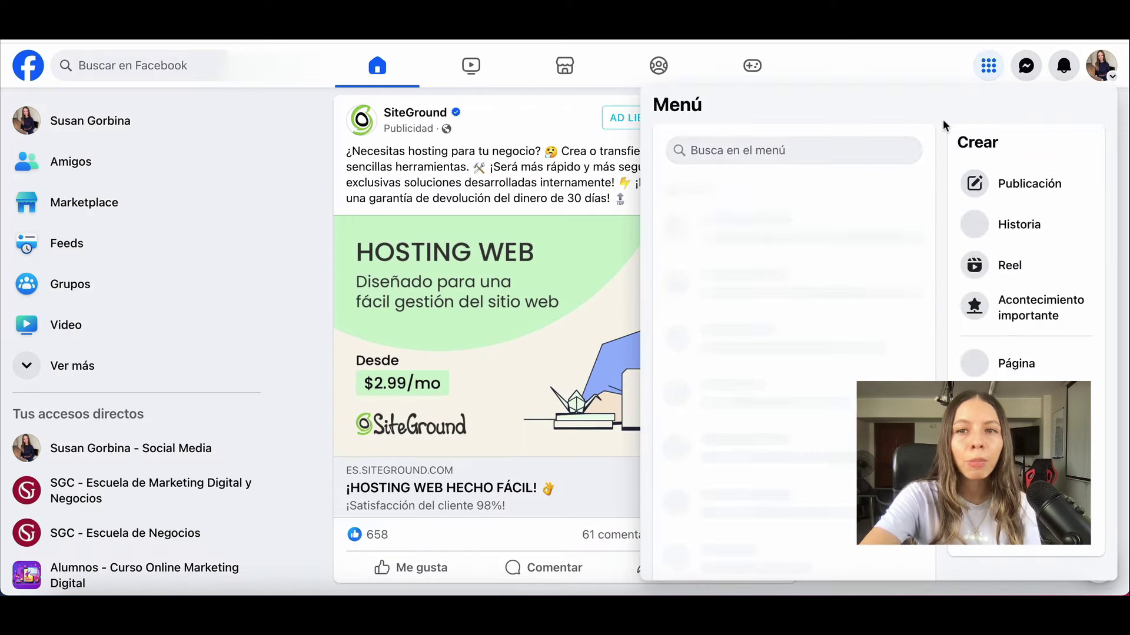
pyautogui.write('administr')
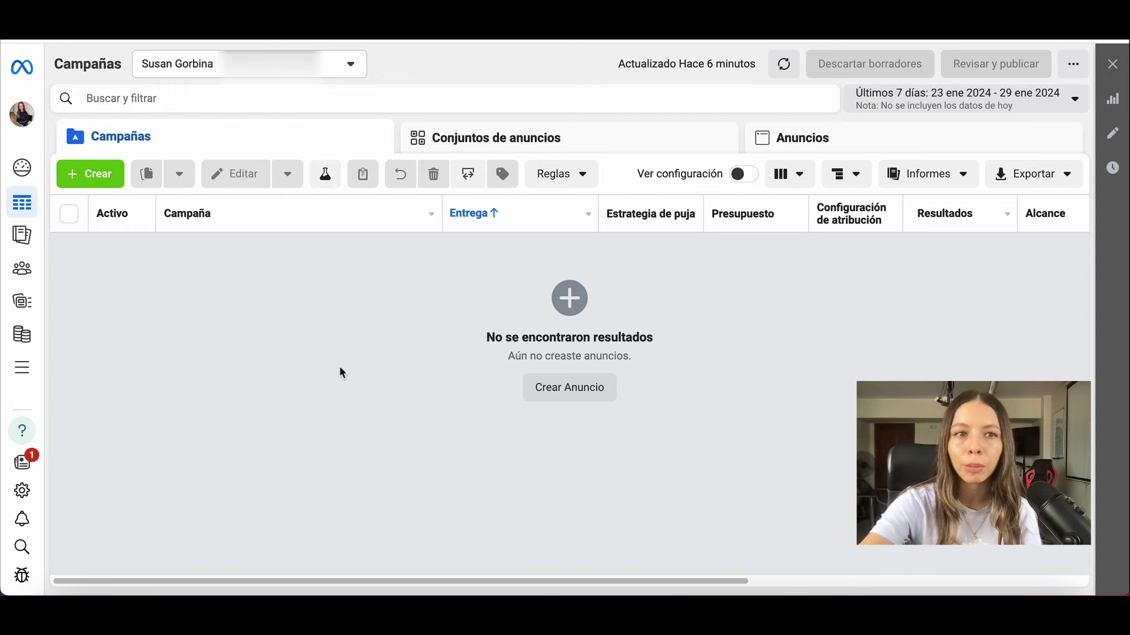
# Create a new campaign with the Subasta buying type and the Interacción objective
pyautogui.click(74, 184)
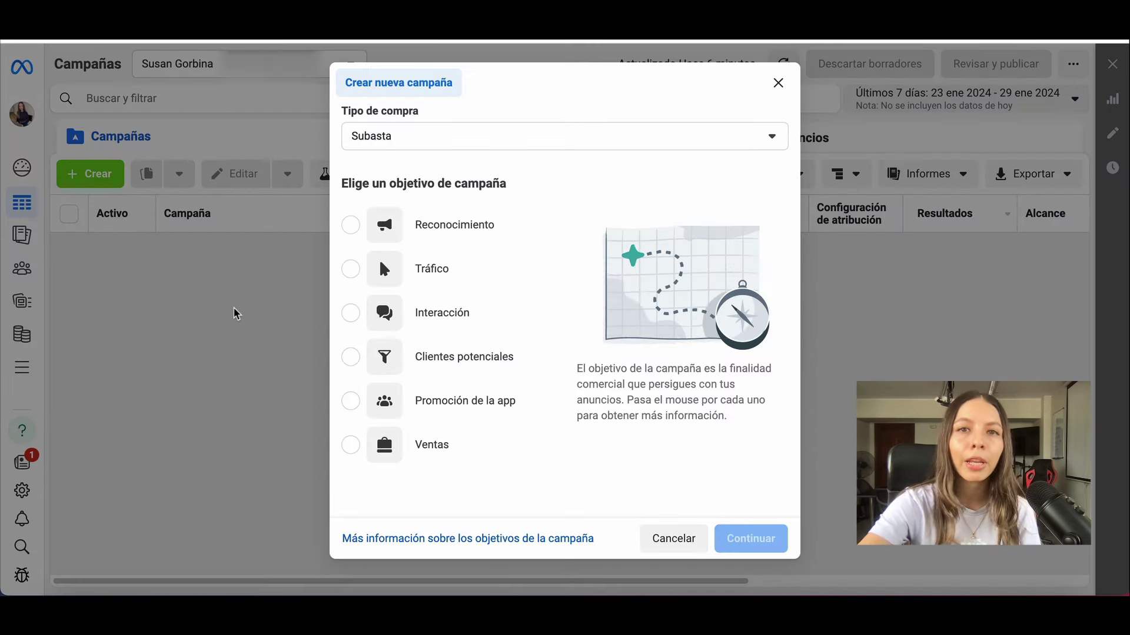
pyautogui.moveTo(344, 184); pyautogui.dragTo(510, 190)
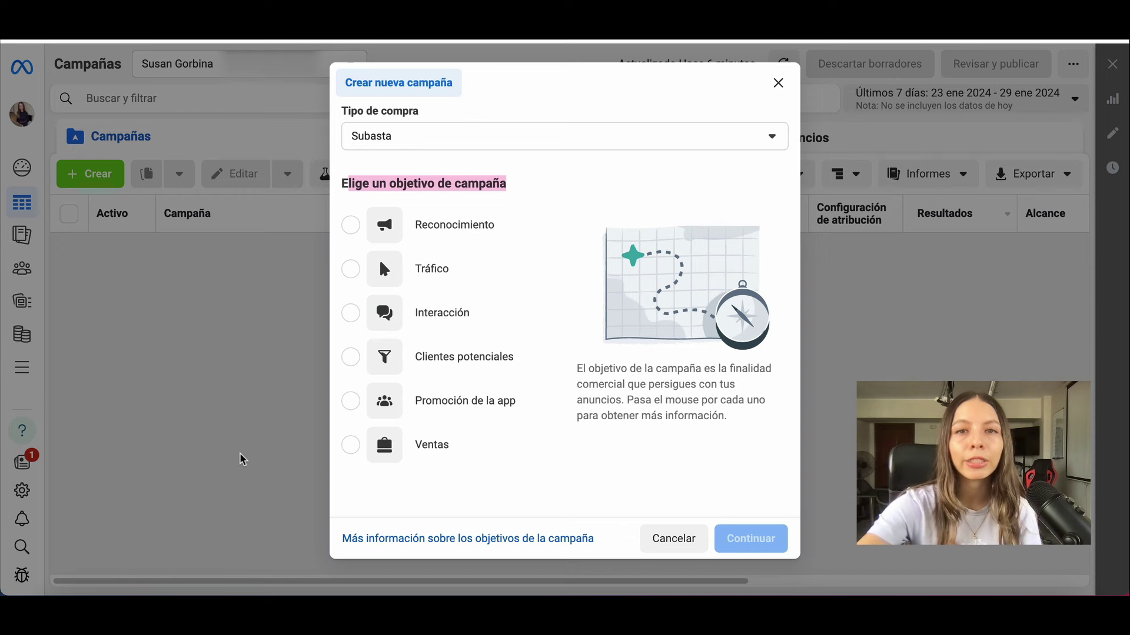
pyautogui.click(353, 322)
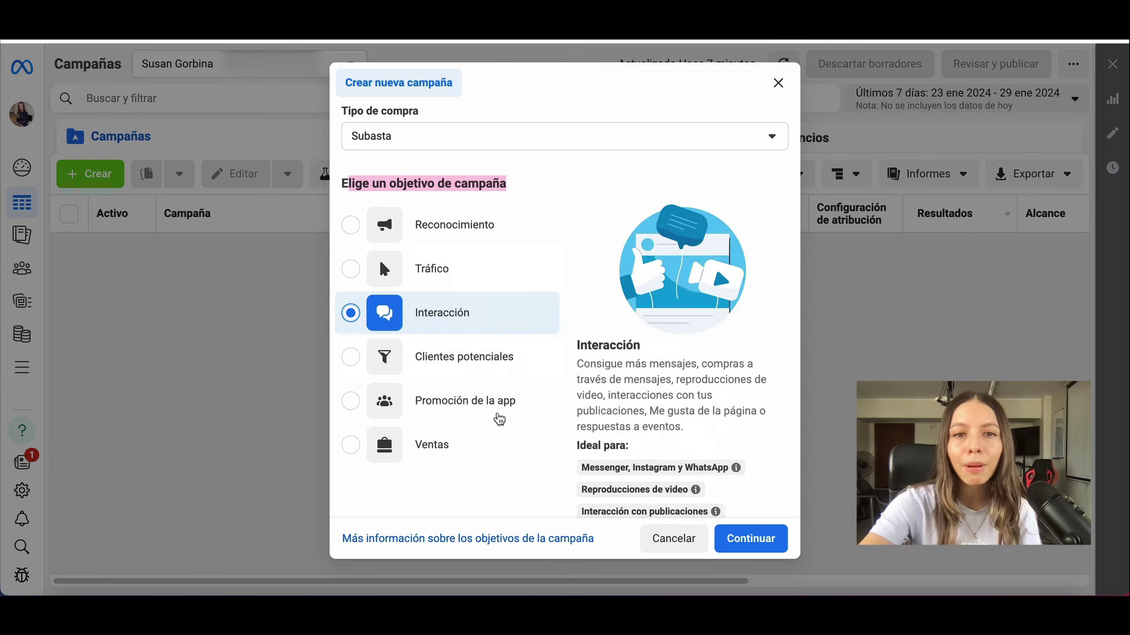
pyautogui.click(755, 551)
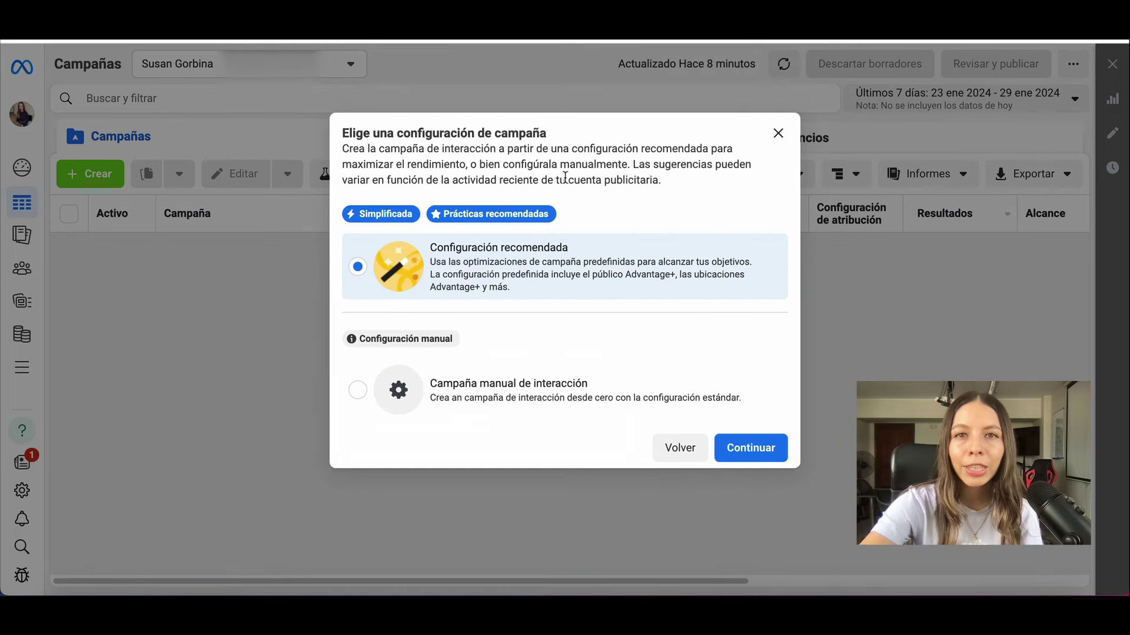
# Choose the manual setup "Campaña manual de interacción" for the campaign and continue to its settings
pyautogui.moveTo(342, 133); pyautogui.dragTo(559, 138)
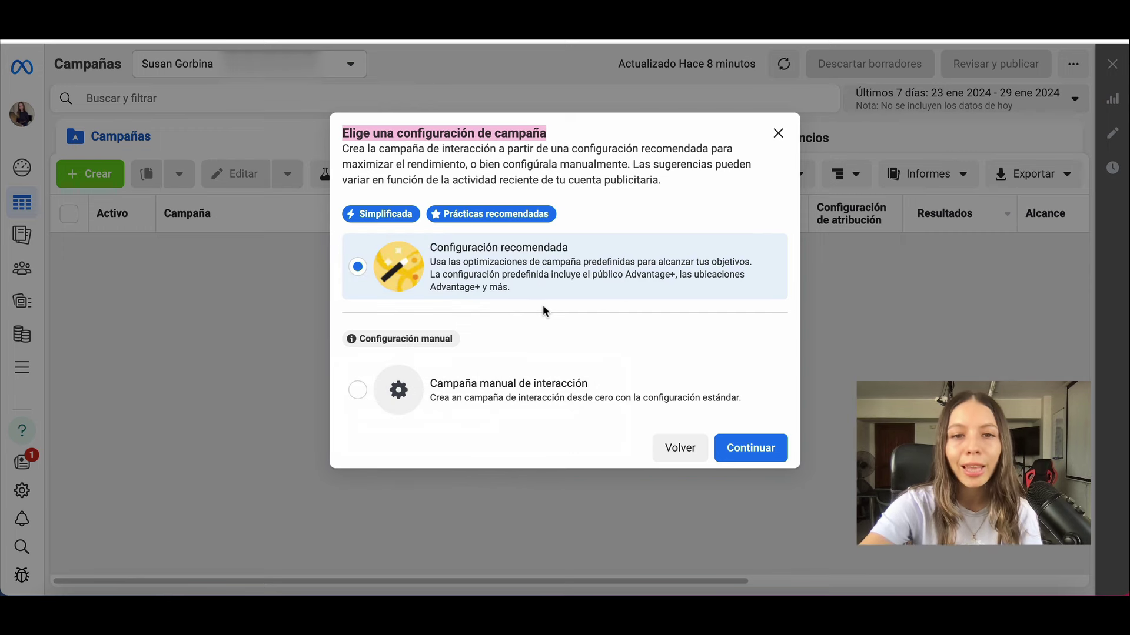
pyautogui.click(529, 382)
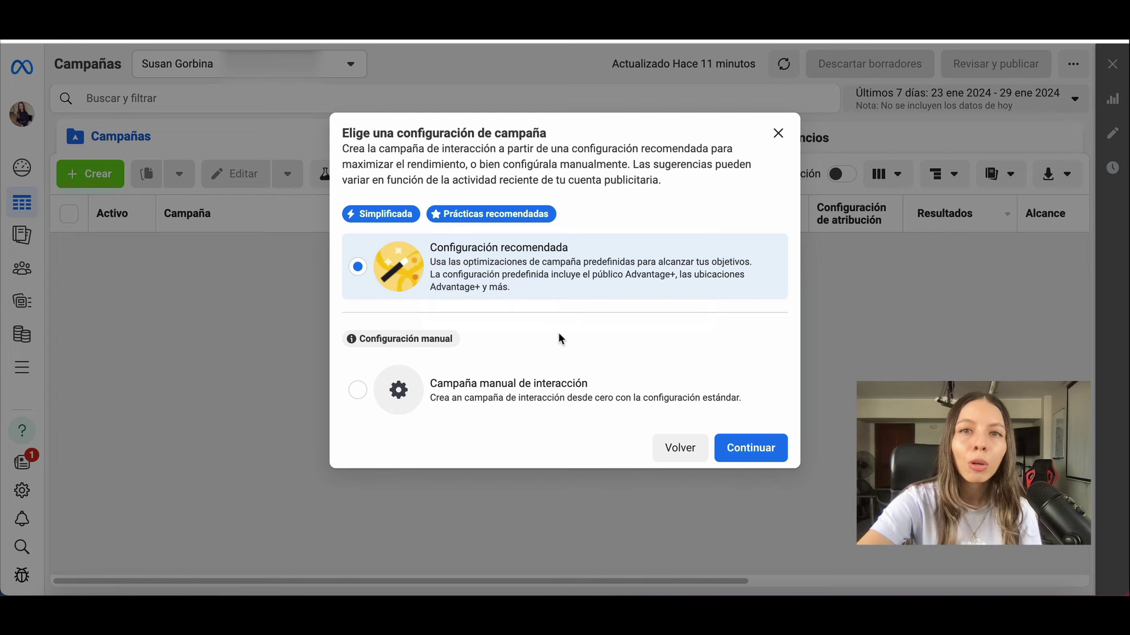
pyautogui.click(489, 385)
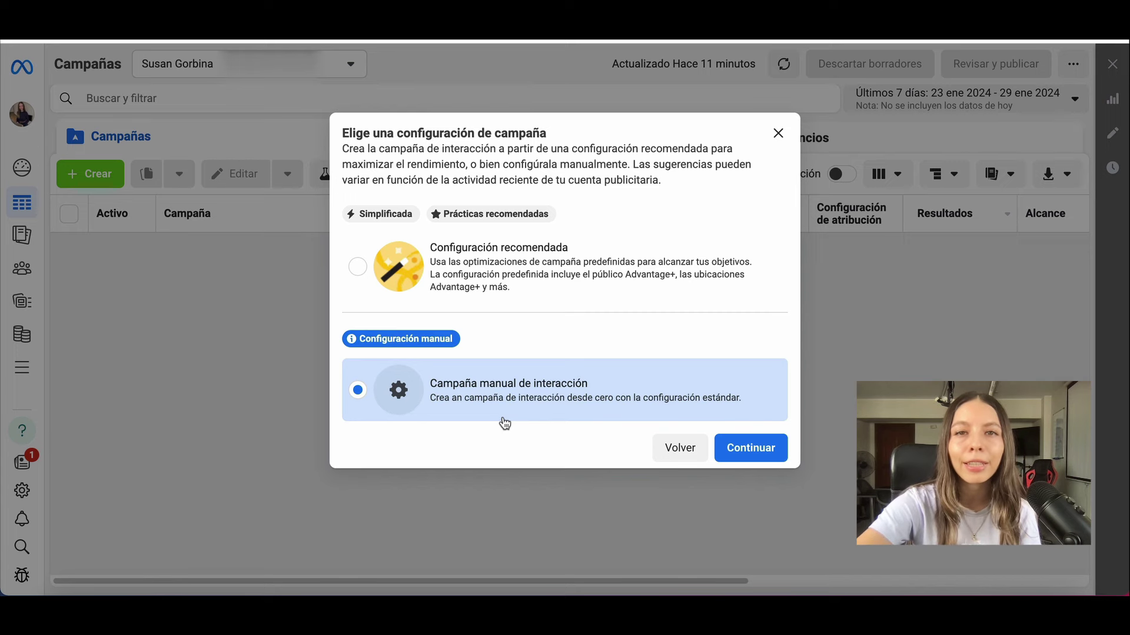
pyautogui.click(753, 450)
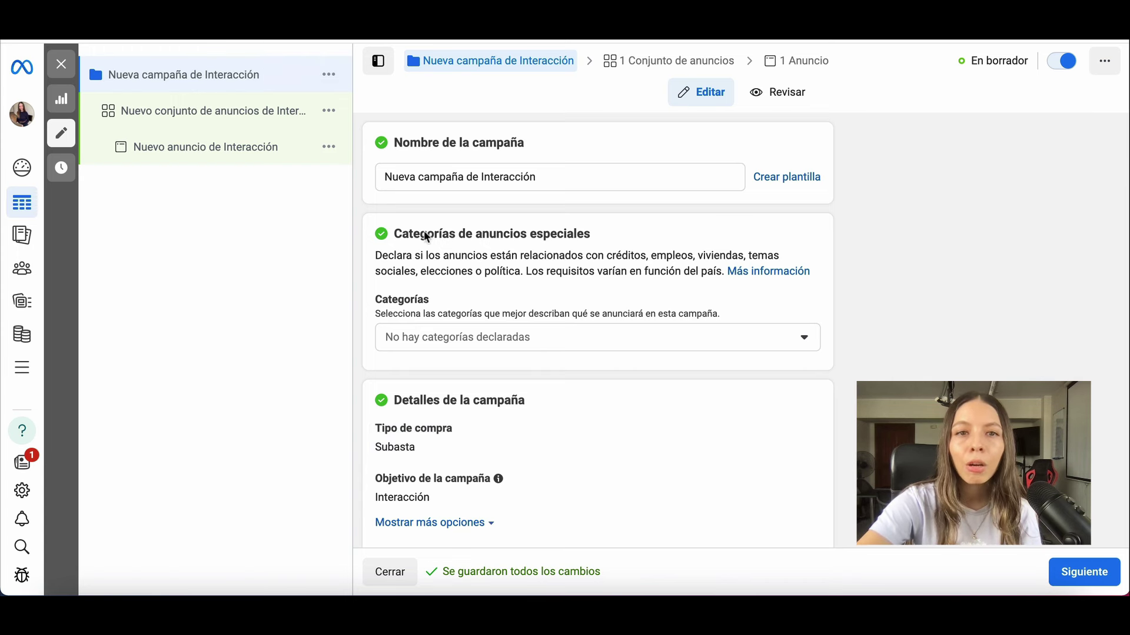
# Name the campaign "publicidad vestidos" and continue to the ad set settings
pyautogui.moveTo(536, 177); pyautogui.dragTo(358, 179)
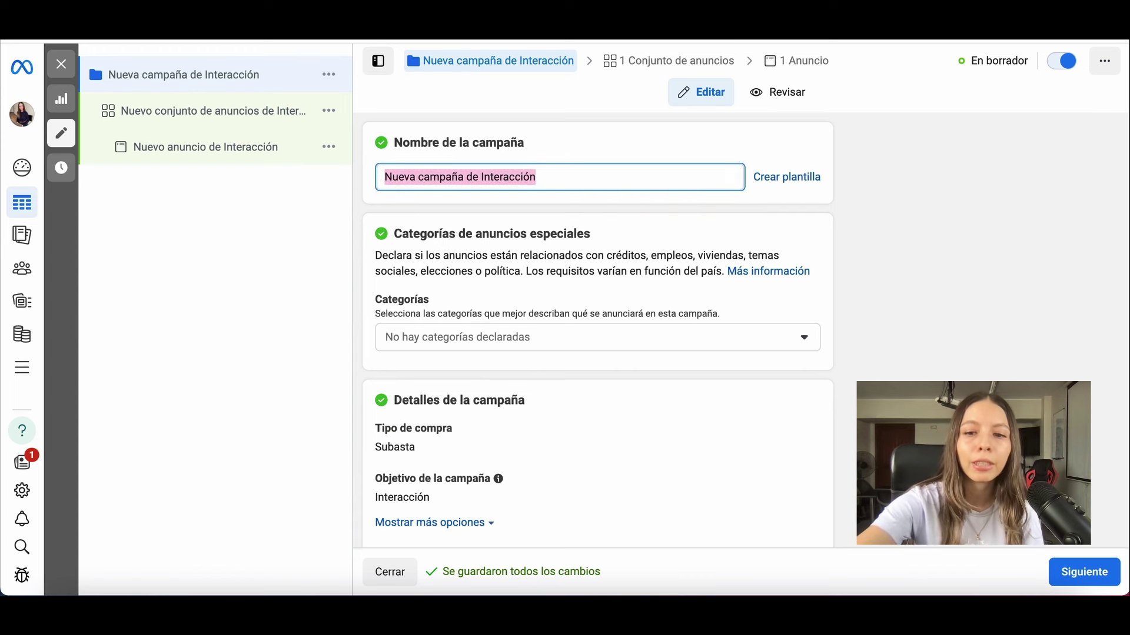
pyautogui.write('public')
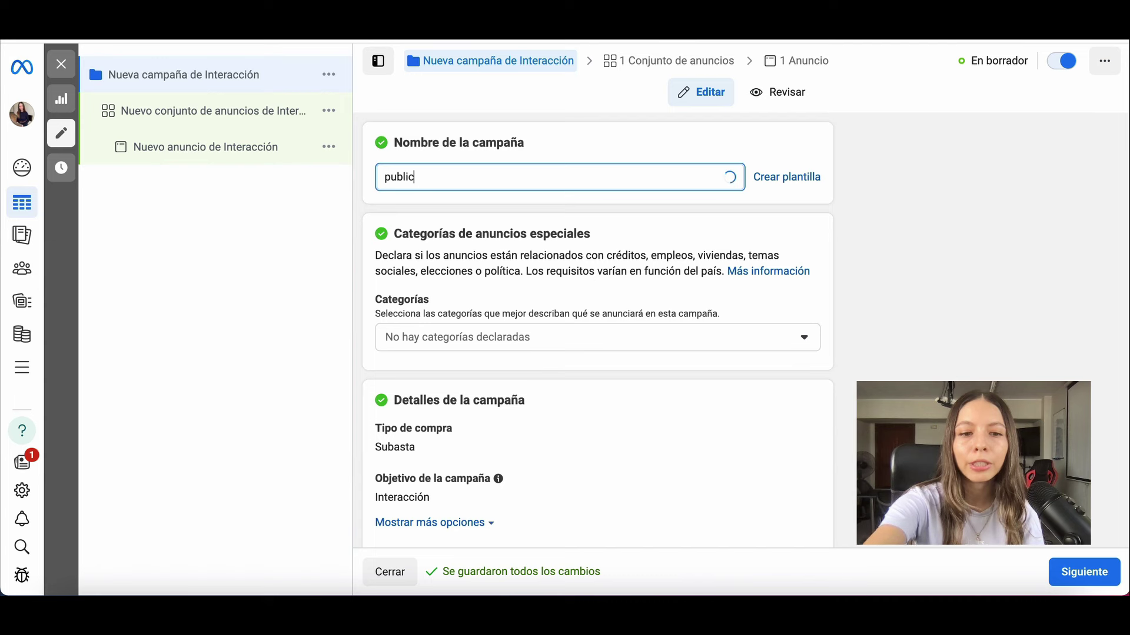
pyautogui.write('idad ')
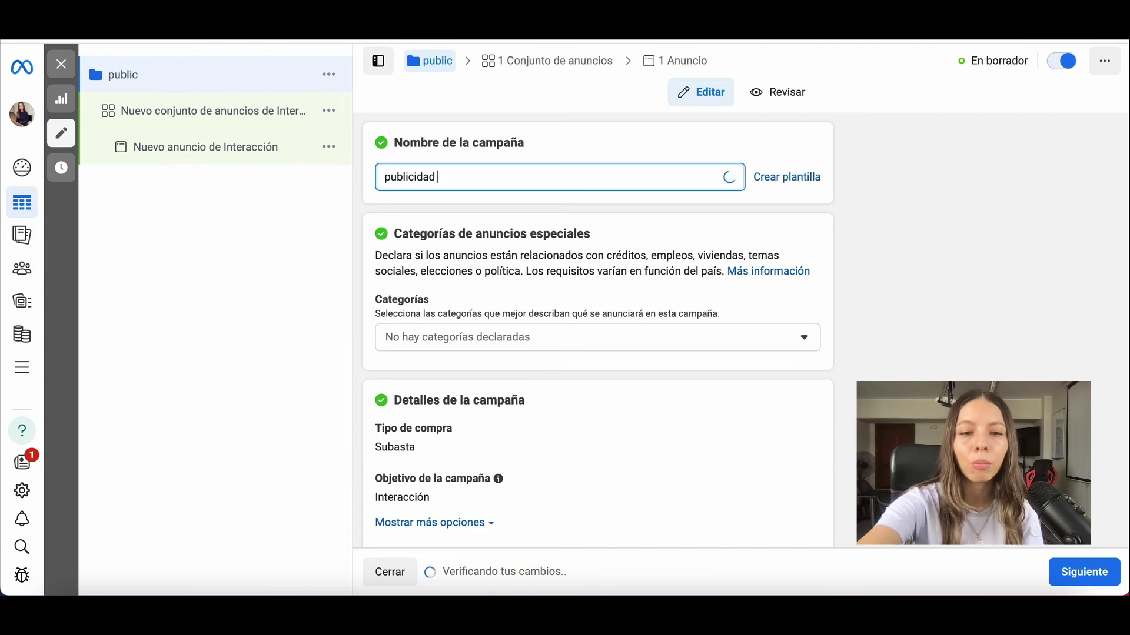
pyautogui.write('vestidos')
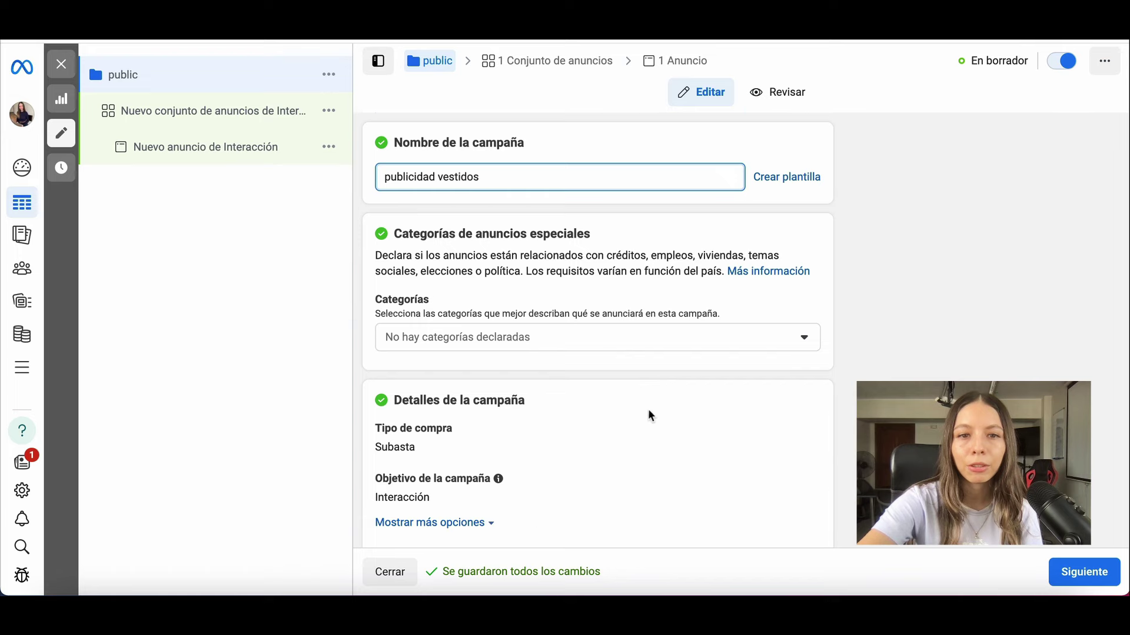
pyautogui.scroll(-2, 622, 415)
pyautogui.scroll(2, 620, 415)
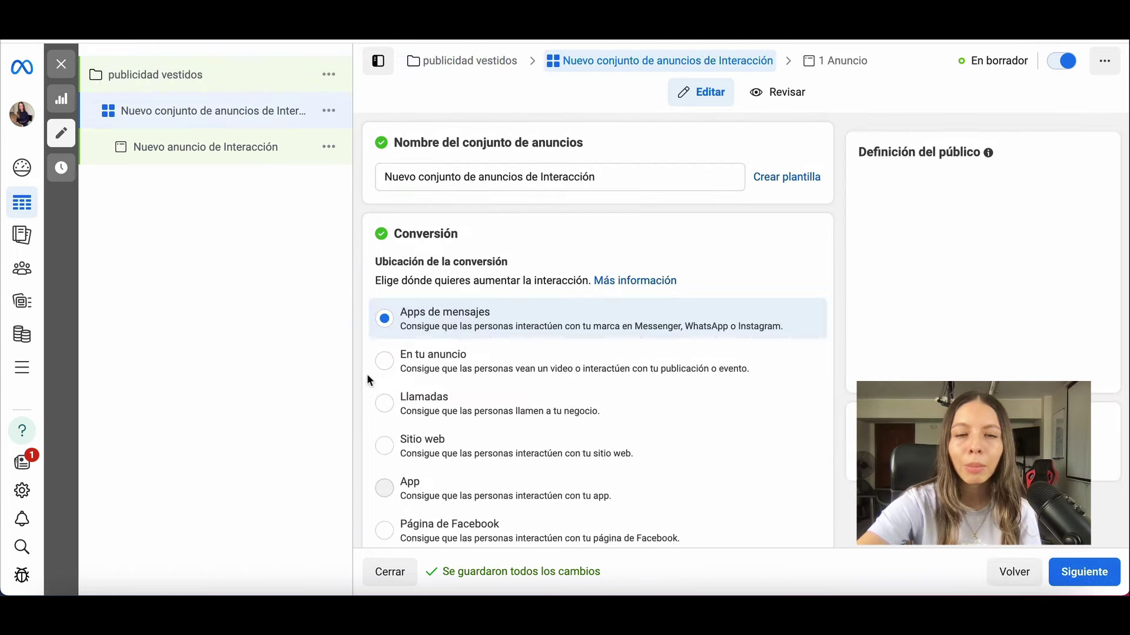
# Review the ad set's conversion location, ad type, performance goal, budget and schedule settings down to the audience controls
pyautogui.scroll(-3, 365, 406)
pyautogui.scroll(-10, 361, 430)
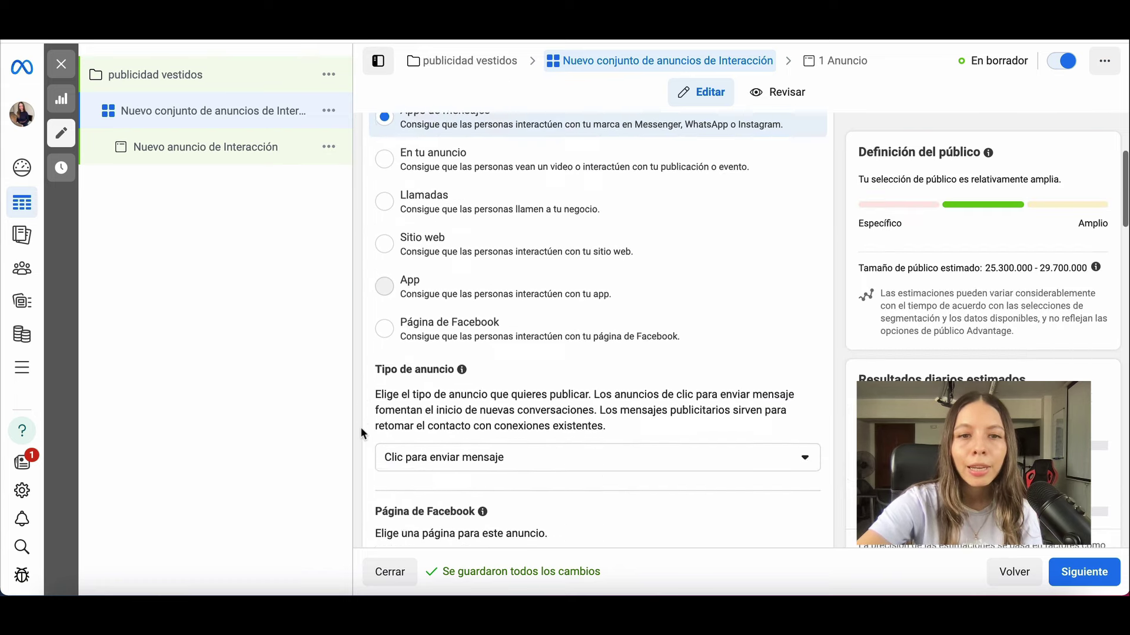
pyautogui.scroll(-1, 360, 448)
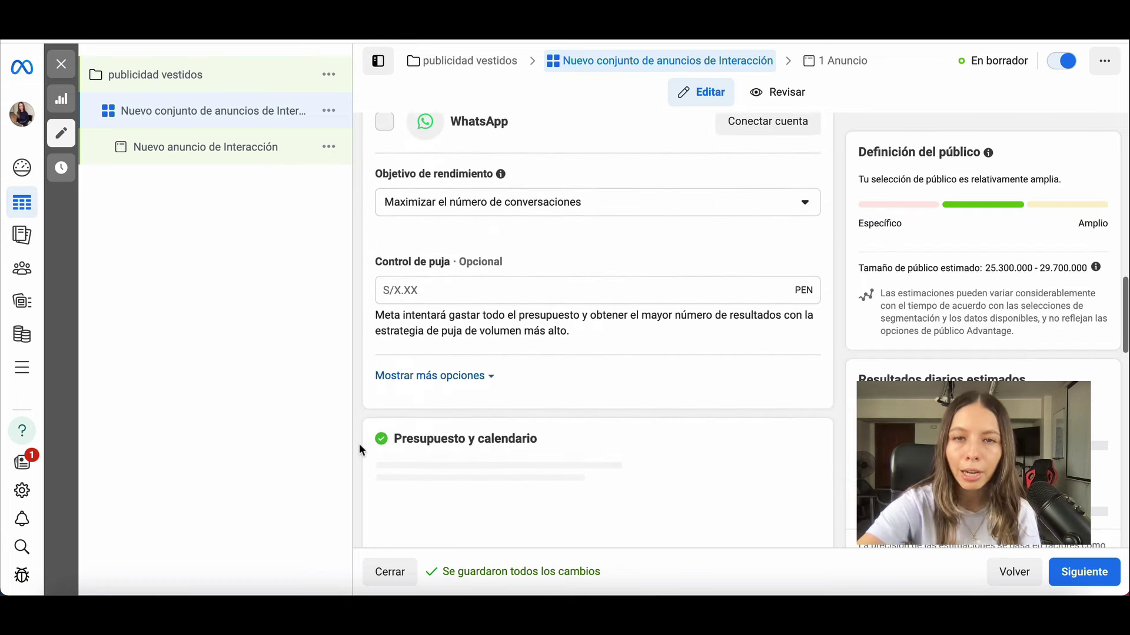
pyautogui.scroll(-3, 360, 448)
pyautogui.scroll(-3, 360, 446)
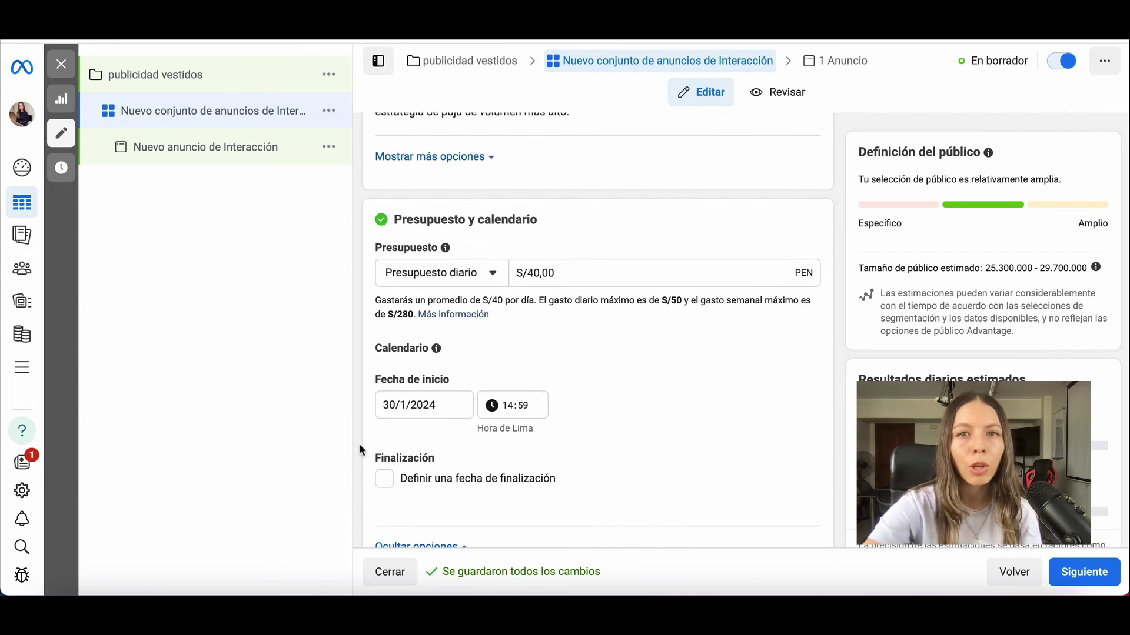
pyautogui.scroll(-4, 359, 443)
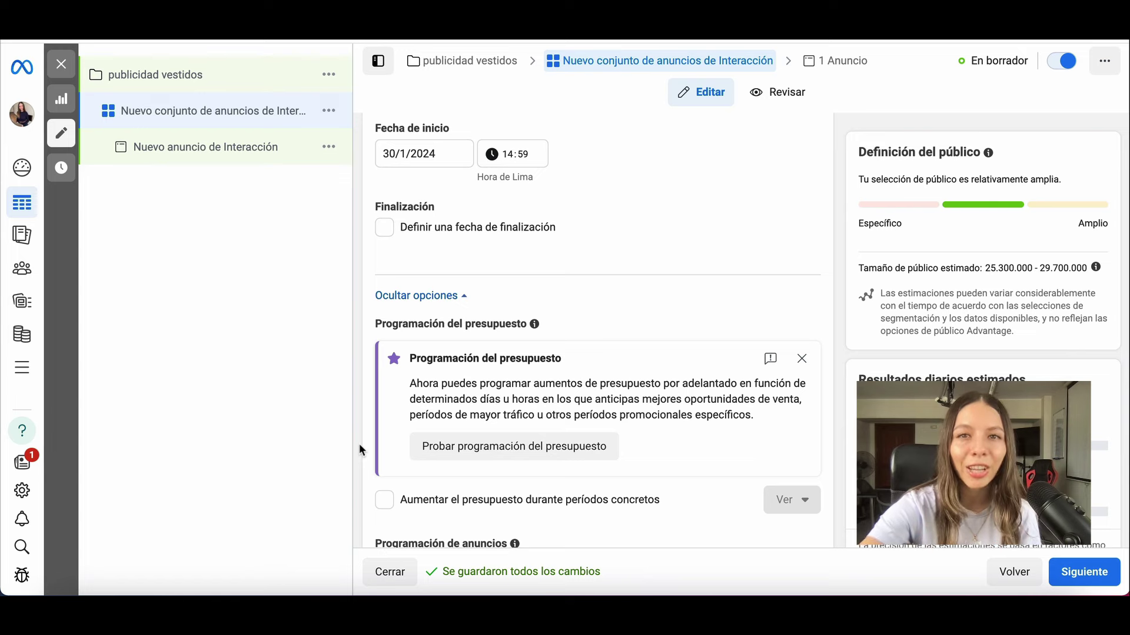
pyautogui.scroll(-8, 359, 445)
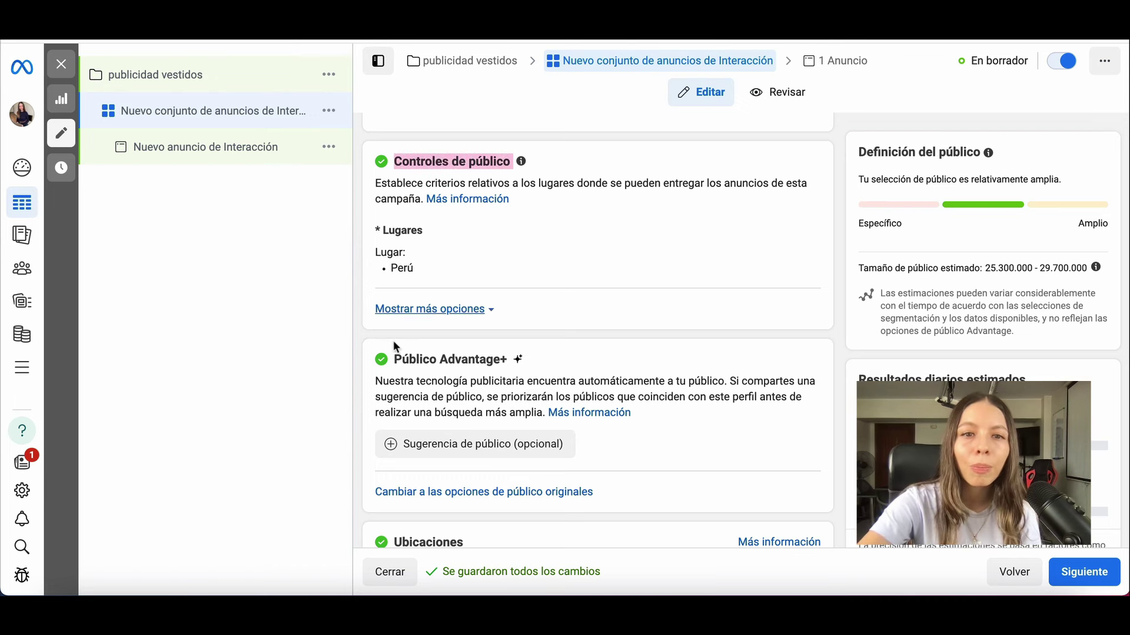
# Examine the original audience options, covering custom audiences, locations, age, sex, detailed targeting and languages
pyautogui.moveTo(393, 358); pyautogui.dragTo(509, 359)
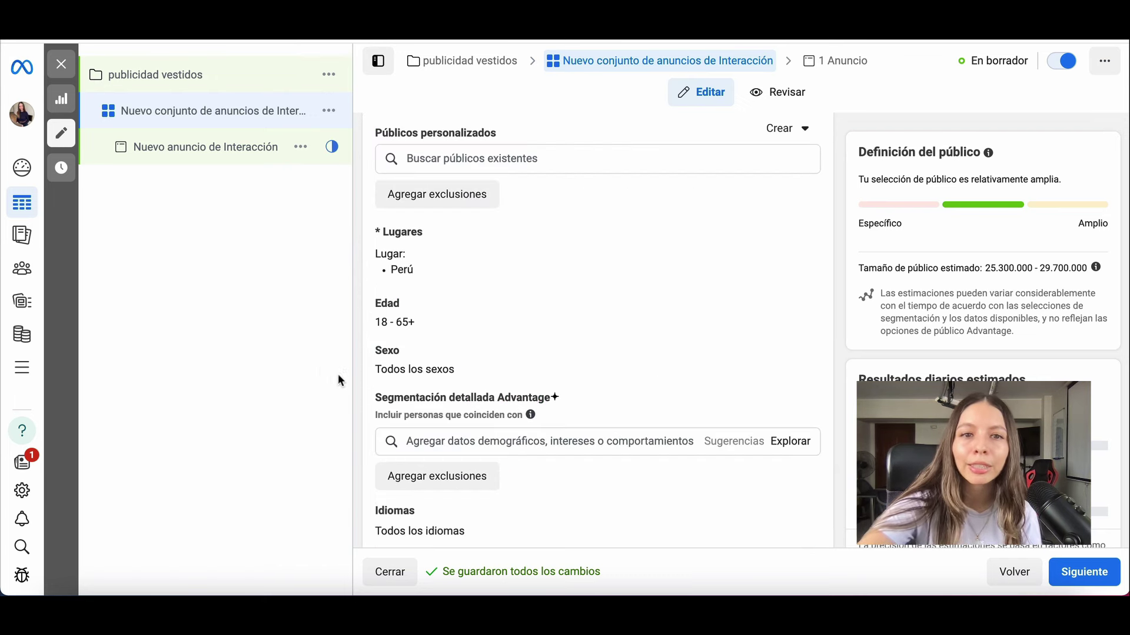
pyautogui.scroll(2, 372, 410)
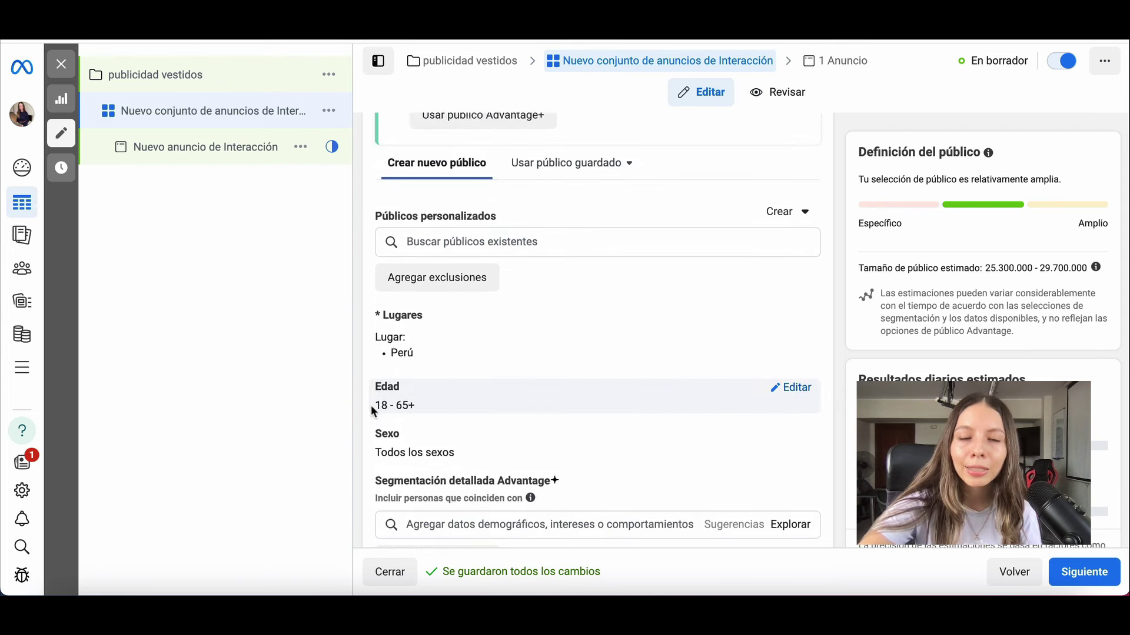
pyautogui.scroll(-1, 370, 405)
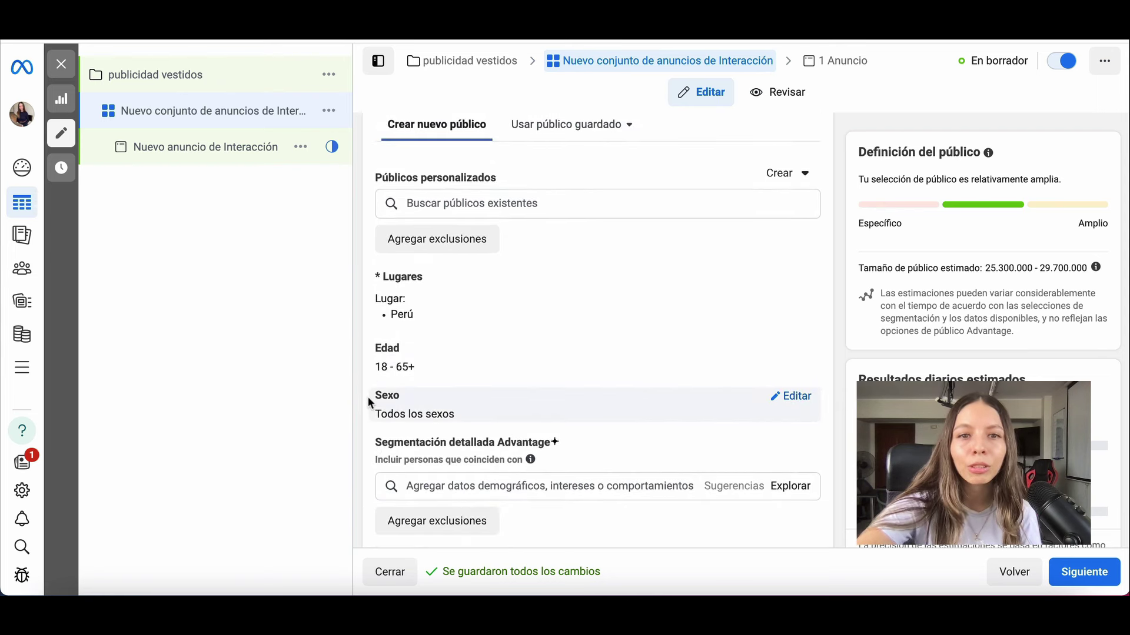
pyautogui.scroll(-1, 368, 400)
pyautogui.scroll(-1, 548, 306)
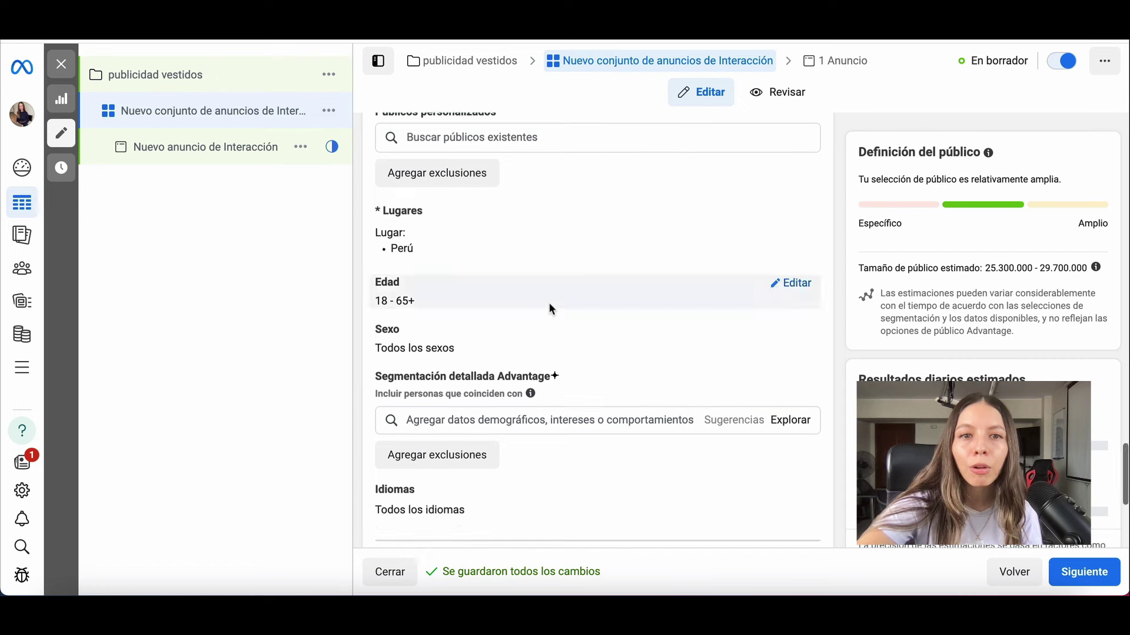
pyautogui.moveTo(433, 213)
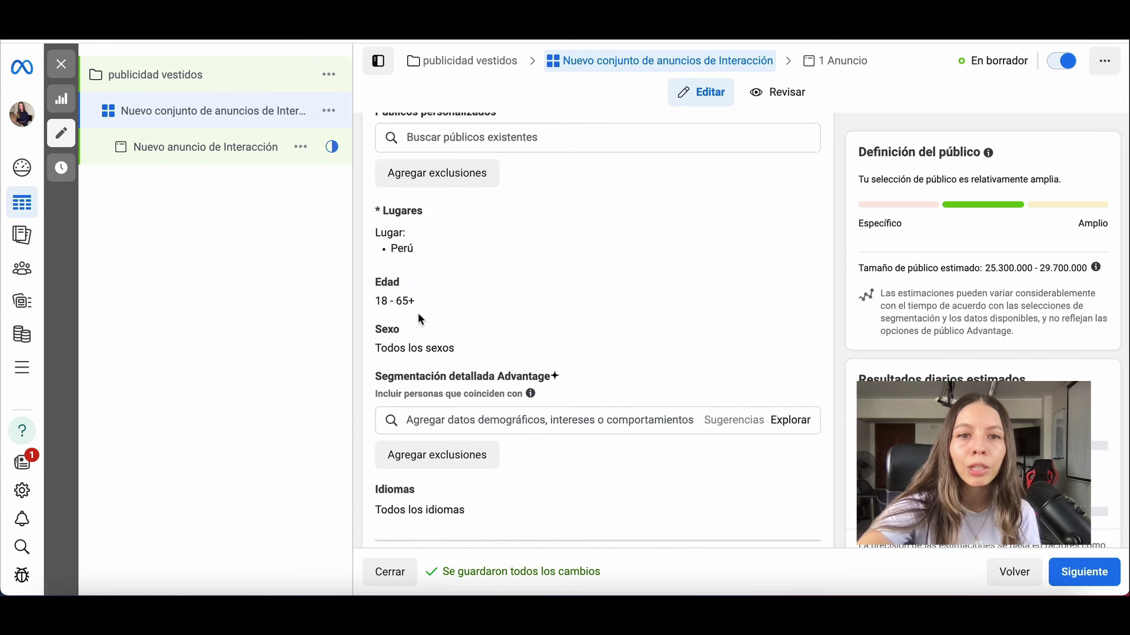
pyautogui.scroll(-1, 369, 322)
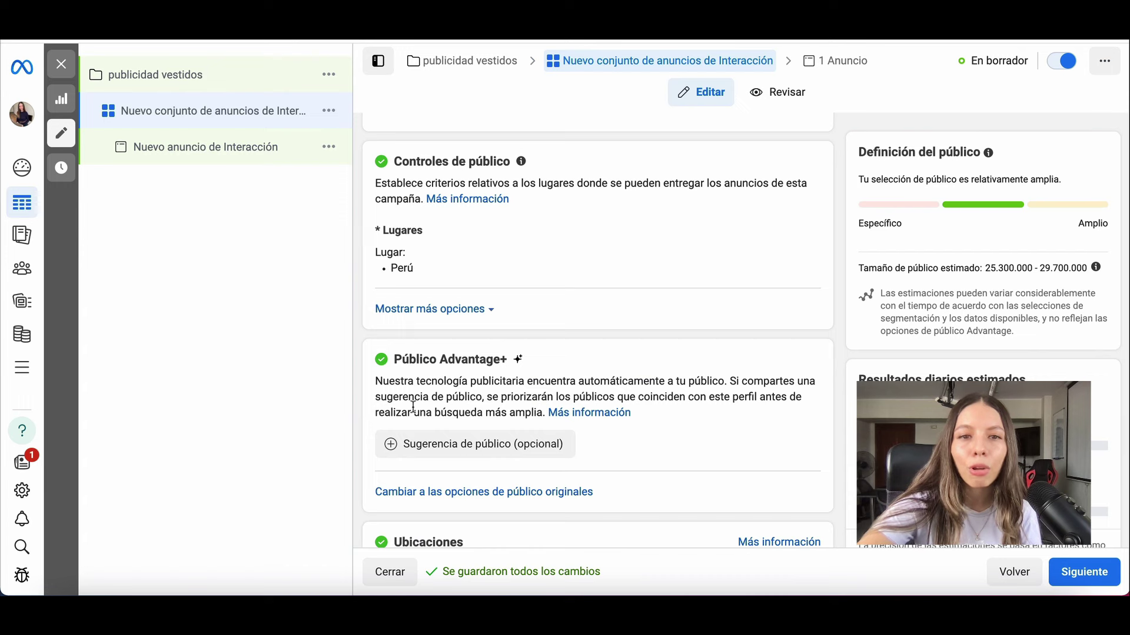
# Read the Público Advantage+ description of how the audience is found automatically
pyautogui.moveTo(436, 358); pyautogui.dragTo(519, 364)
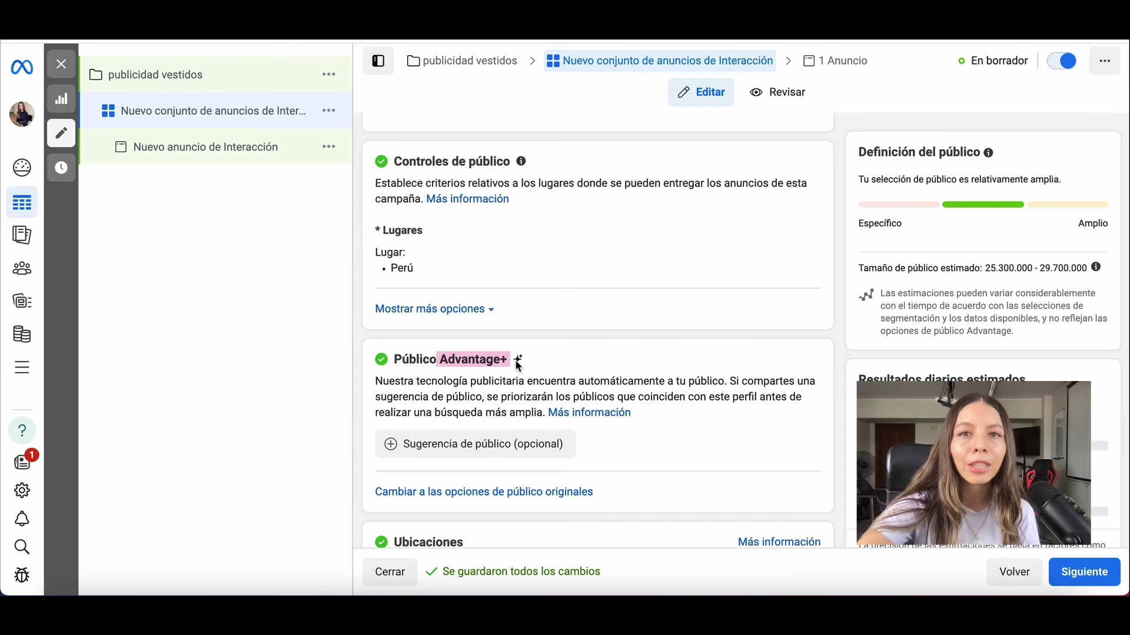
pyautogui.scroll(-1, 520, 363)
pyautogui.moveTo(373, 357); pyautogui.dragTo(525, 352)
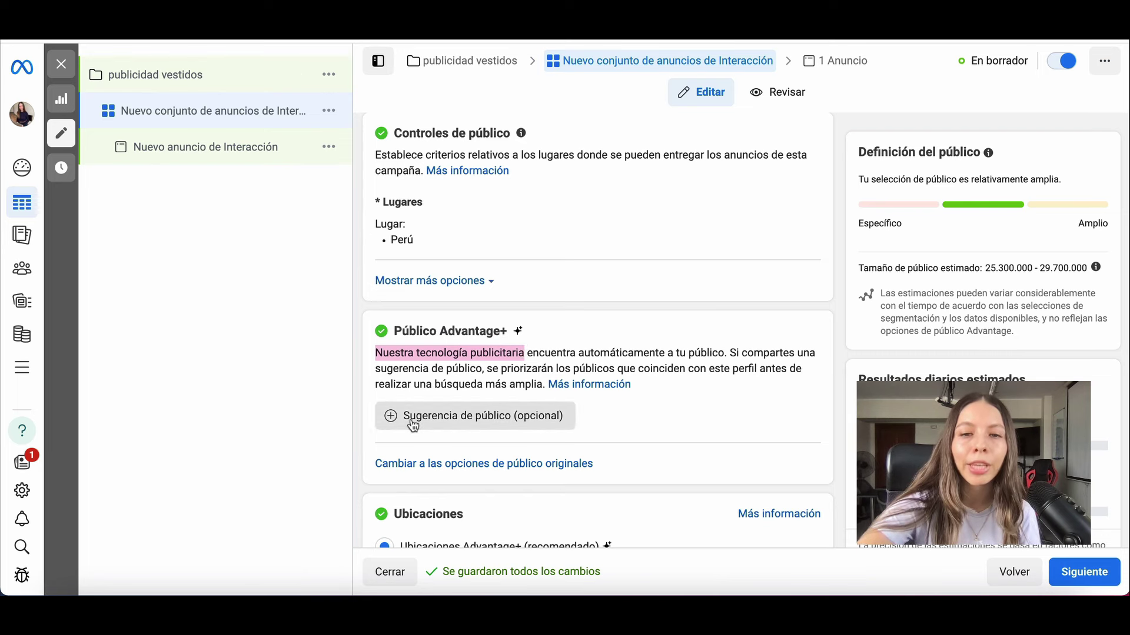
pyautogui.moveTo(412, 419)
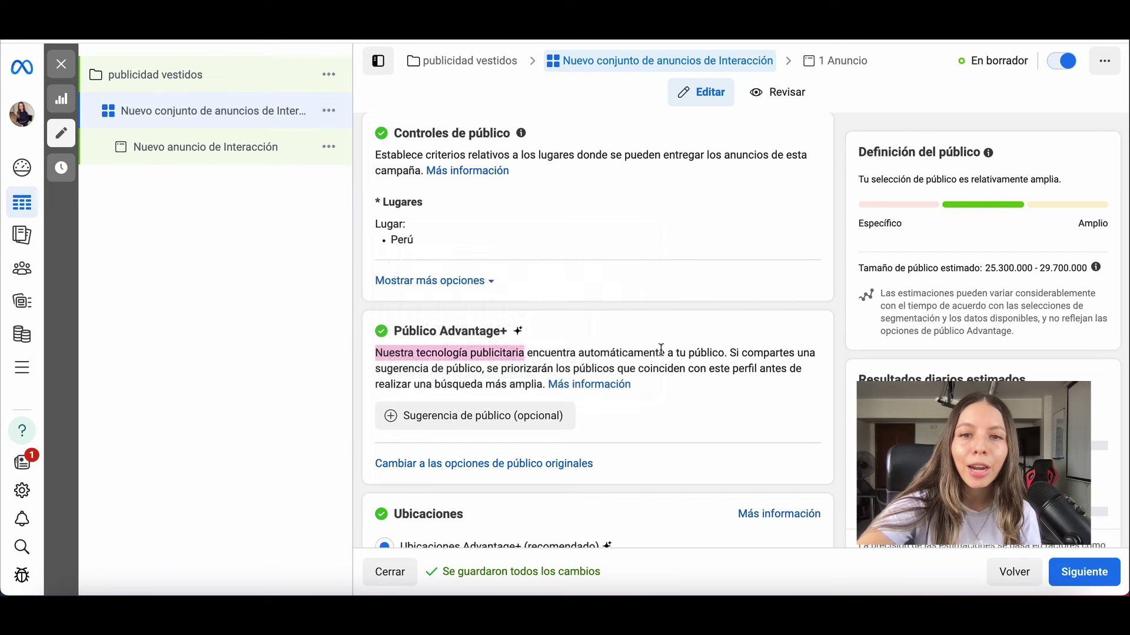
pyautogui.moveTo(570, 353); pyautogui.dragTo(722, 356)
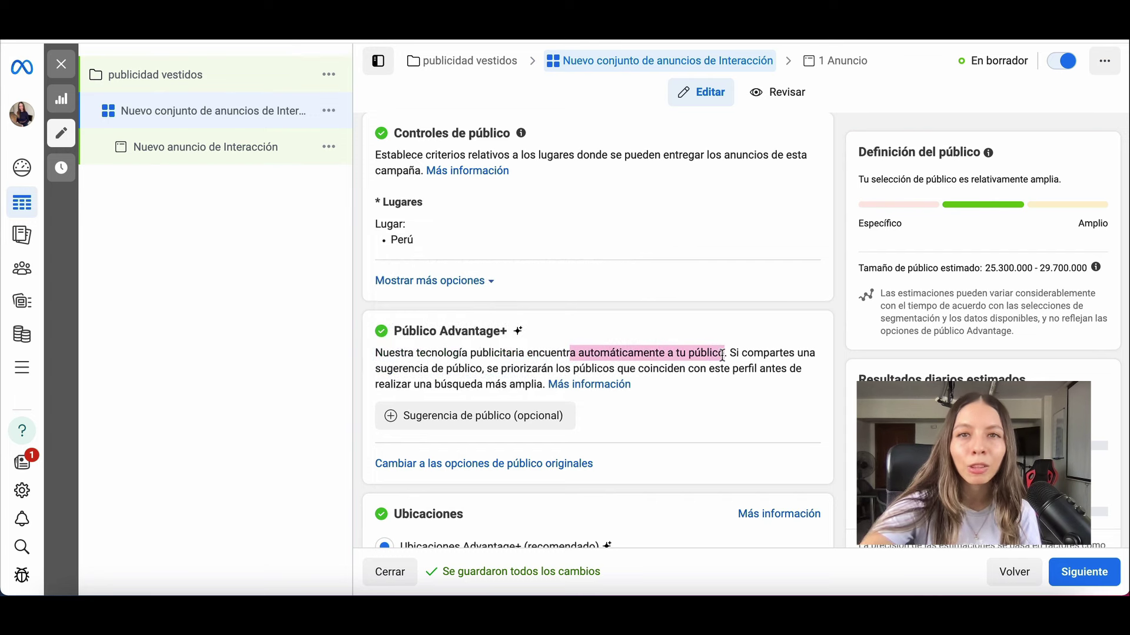
pyautogui.click(583, 350)
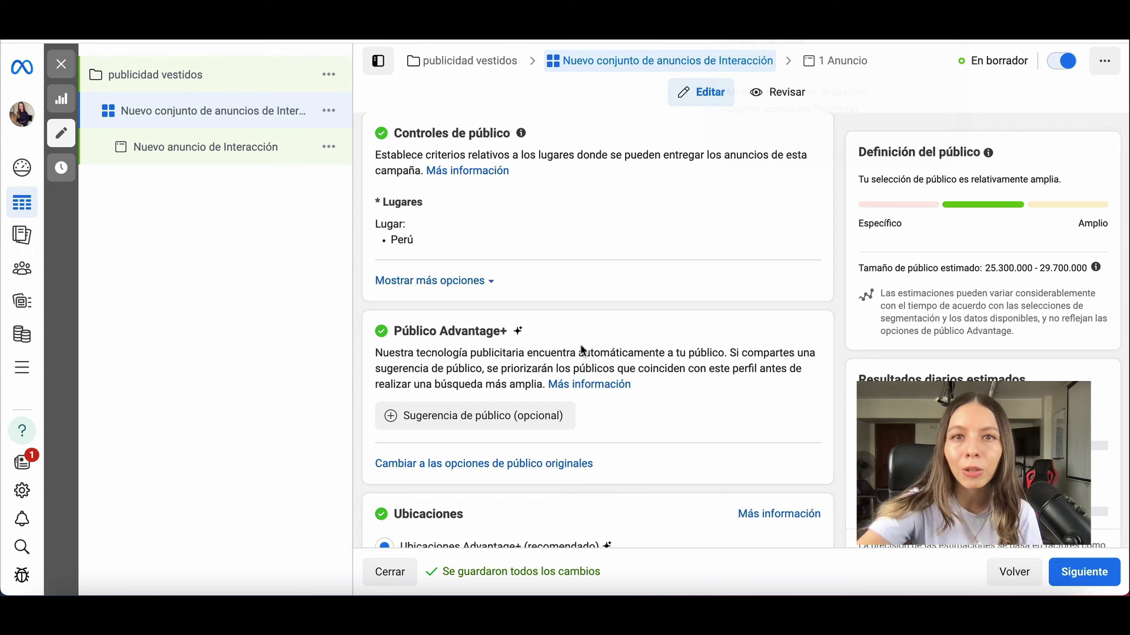
pyautogui.scroll(1, 511, 480)
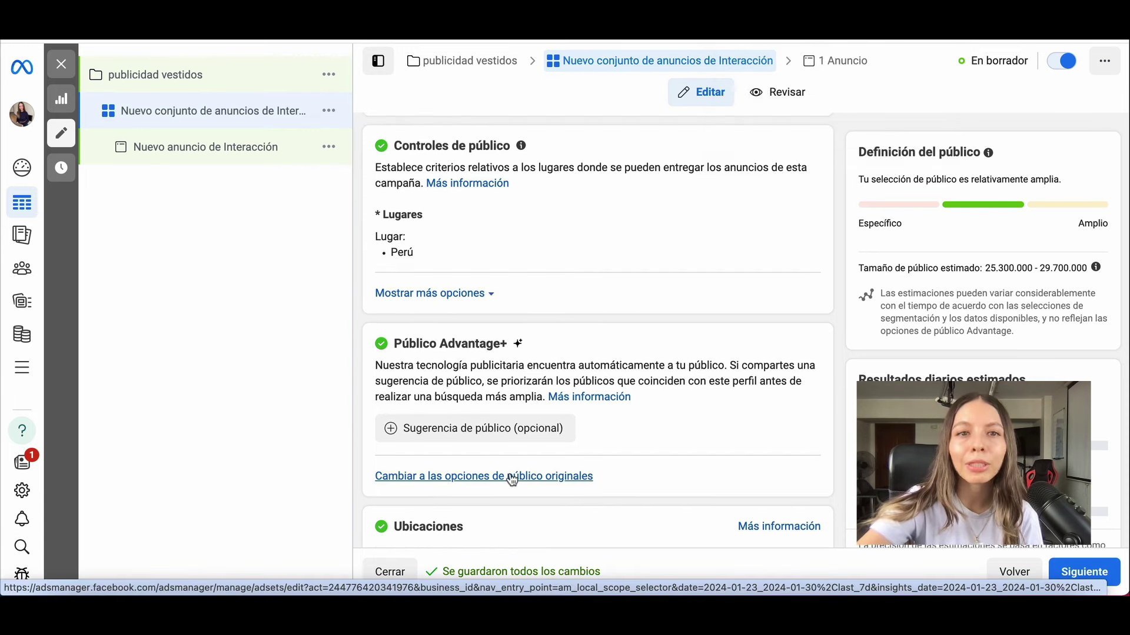
# Open the Lugares setting under Controles de público for editing
pyautogui.moveTo(392, 146); pyautogui.dragTo(509, 146)
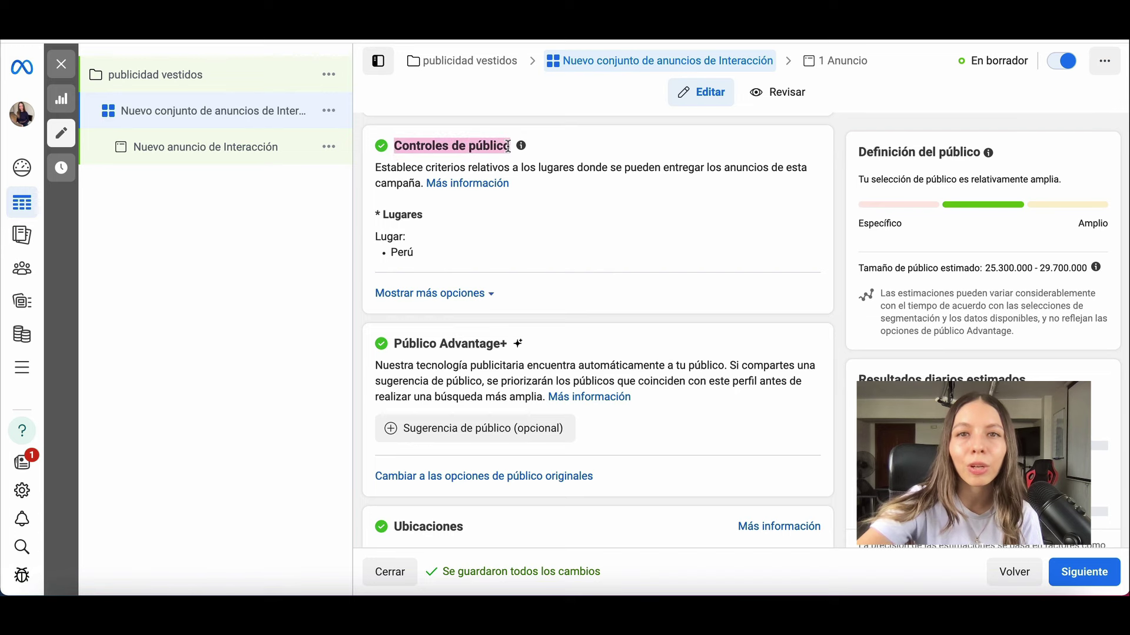
pyautogui.scroll(2, 498, 365)
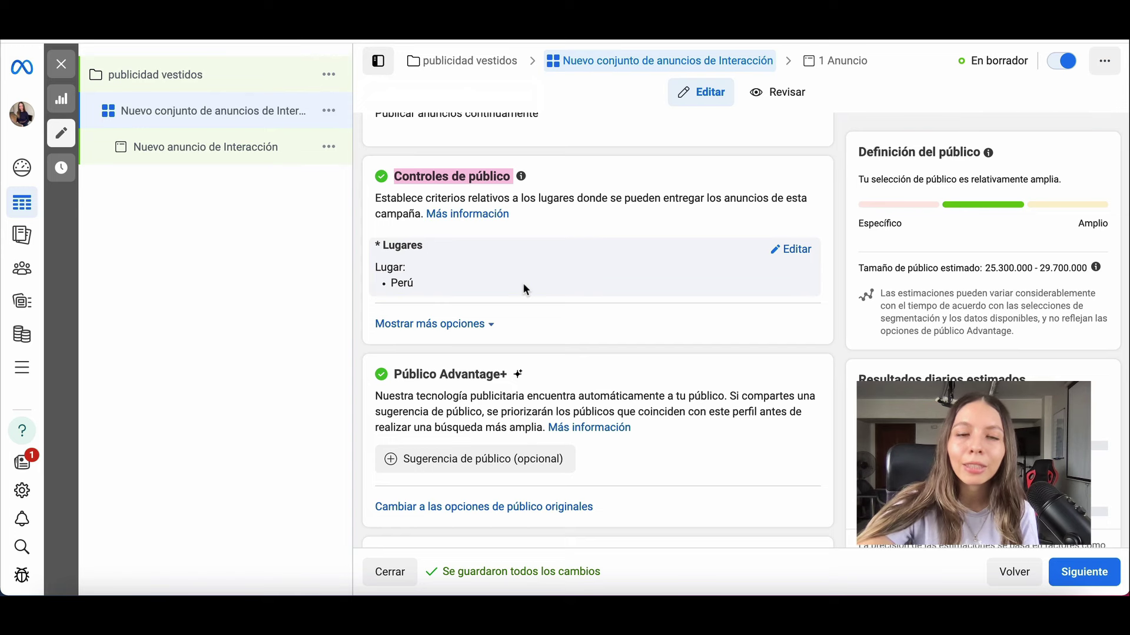
pyautogui.click(788, 251)
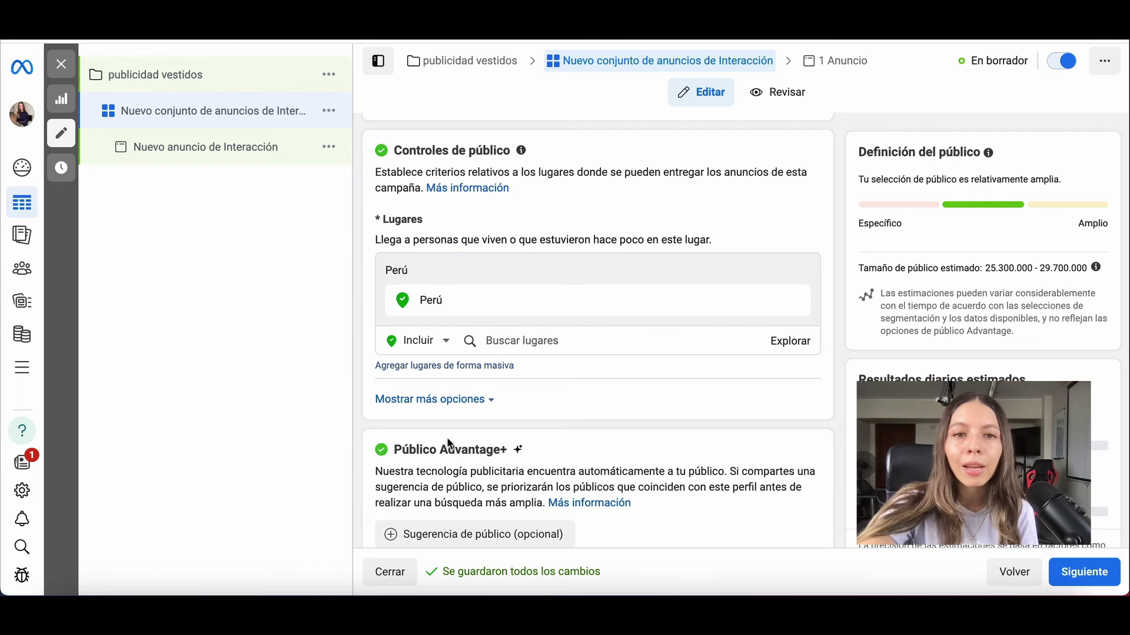
# Add Argentina to the ad set's included locations under Lugares
pyautogui.click(544, 341)
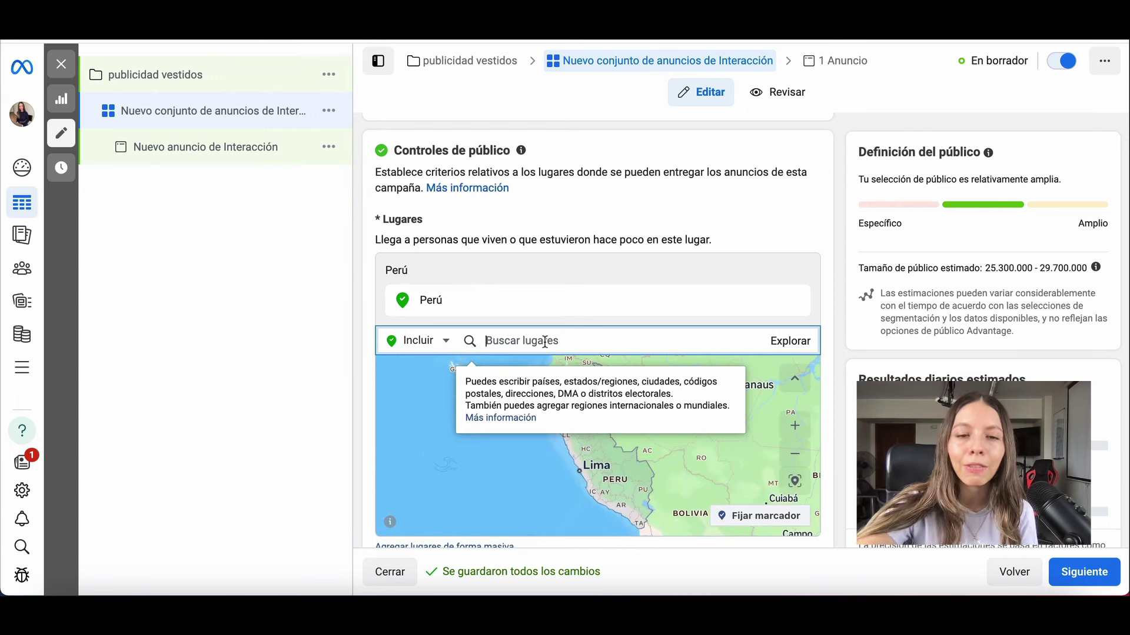
pyautogui.write('ar')
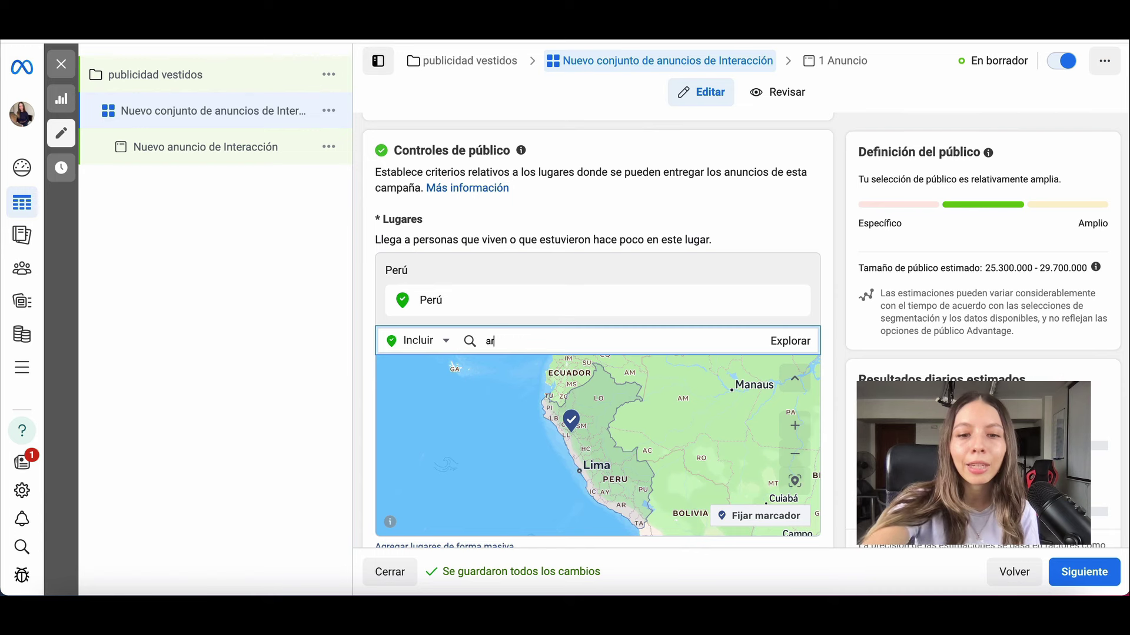
pyautogui.write('gentina')
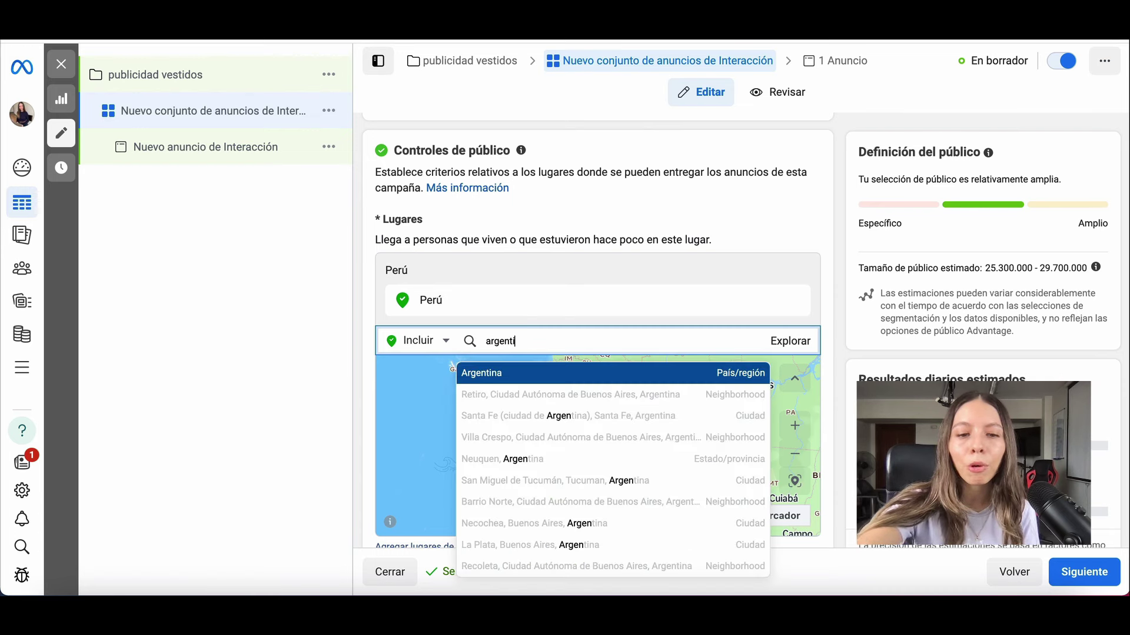
pyautogui.click(600, 377)
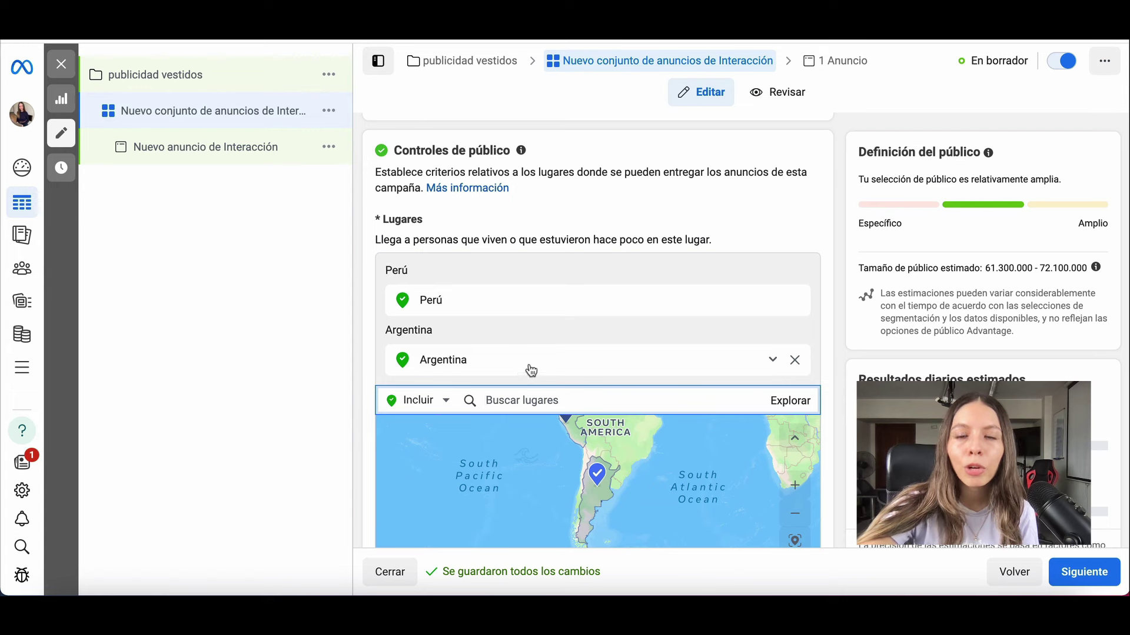
# Remove Argentina and Perú from the included locations and include the city of Lima, Lima Region, Perú instead
pyautogui.click(795, 361)
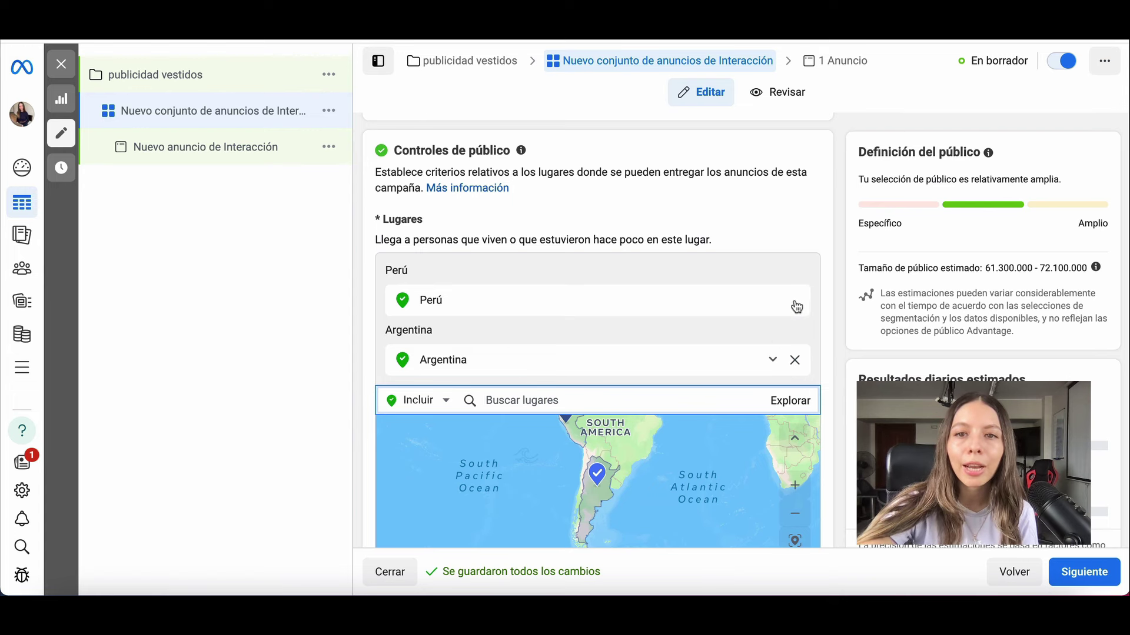
pyautogui.click(795, 302)
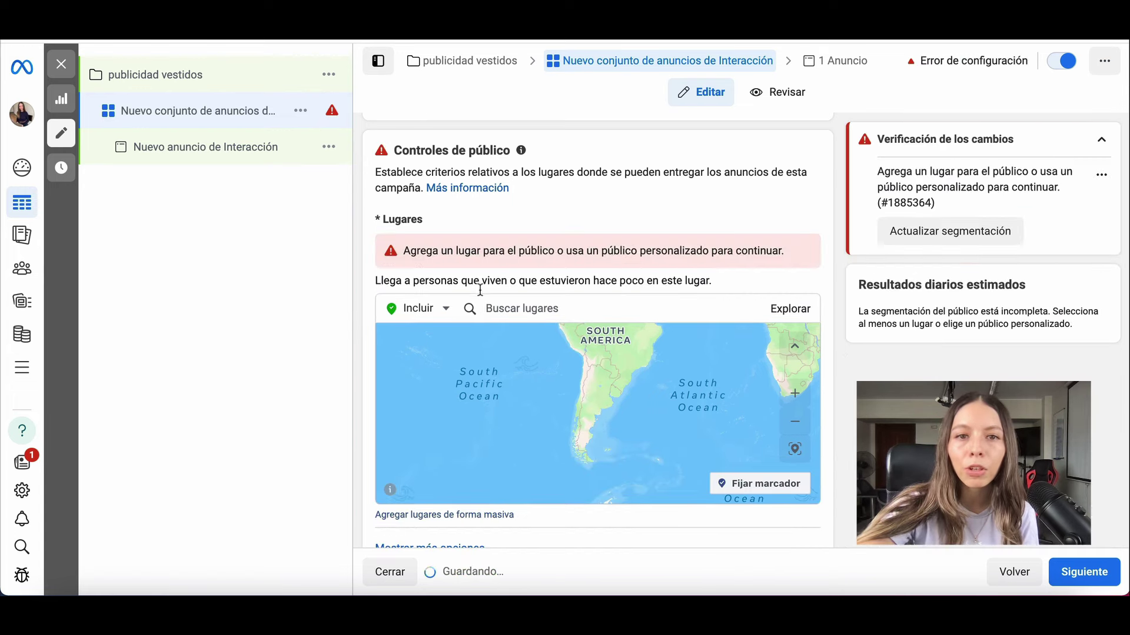
pyautogui.click(506, 318)
pyautogui.write('lima')
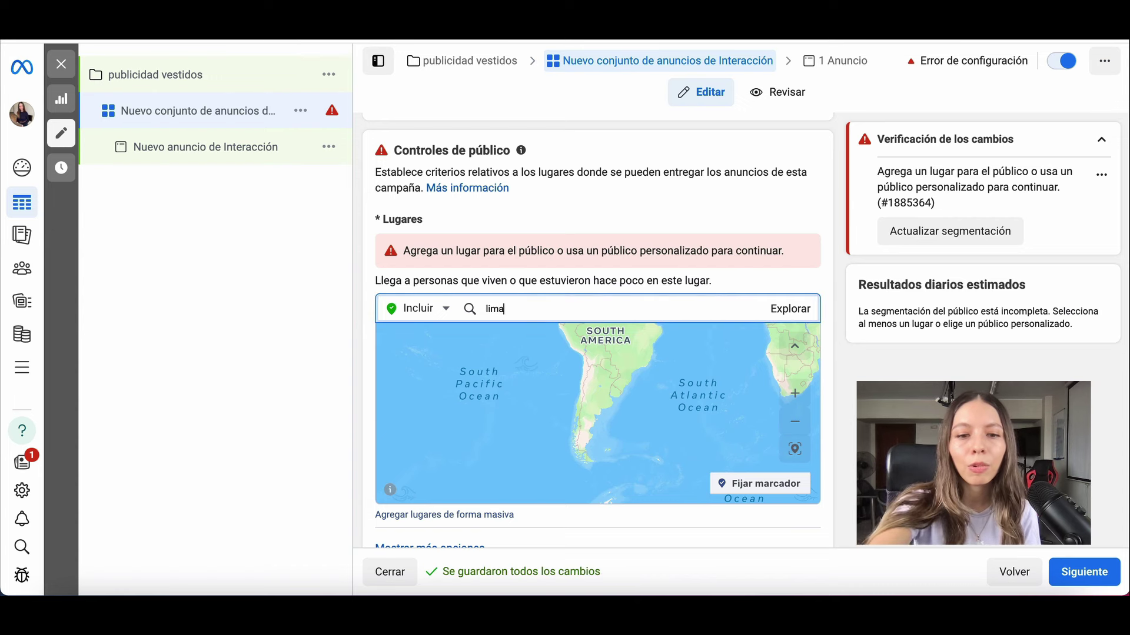
pyautogui.write(' peru')
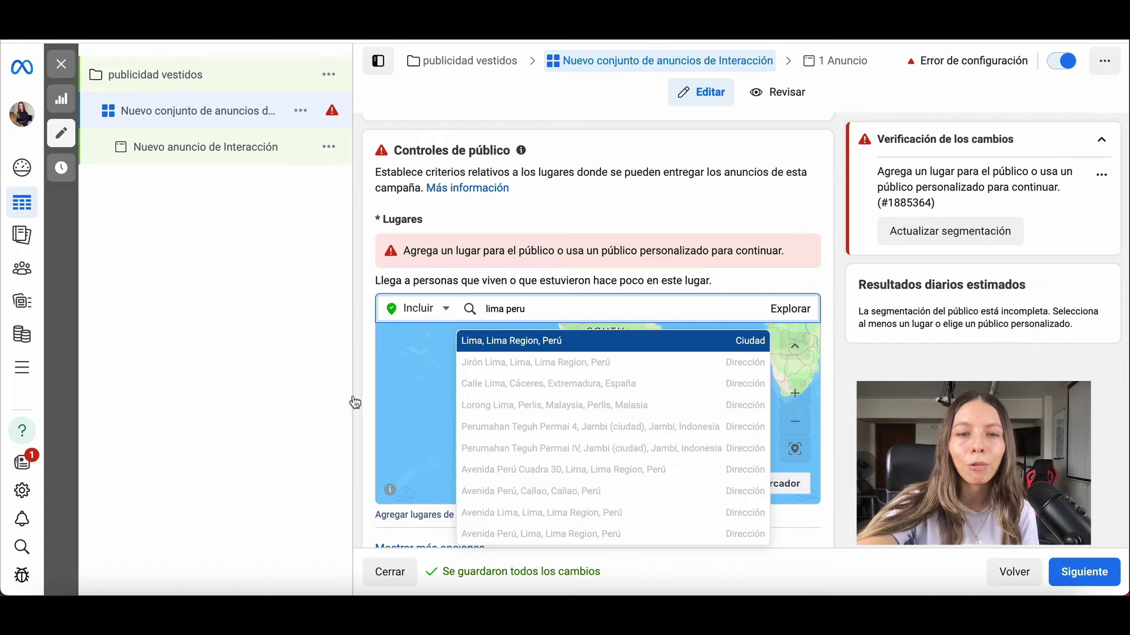
pyautogui.press('Return')
# Show the additional audience control options and set Edad mínima to 25
pyautogui.click(480, 474)
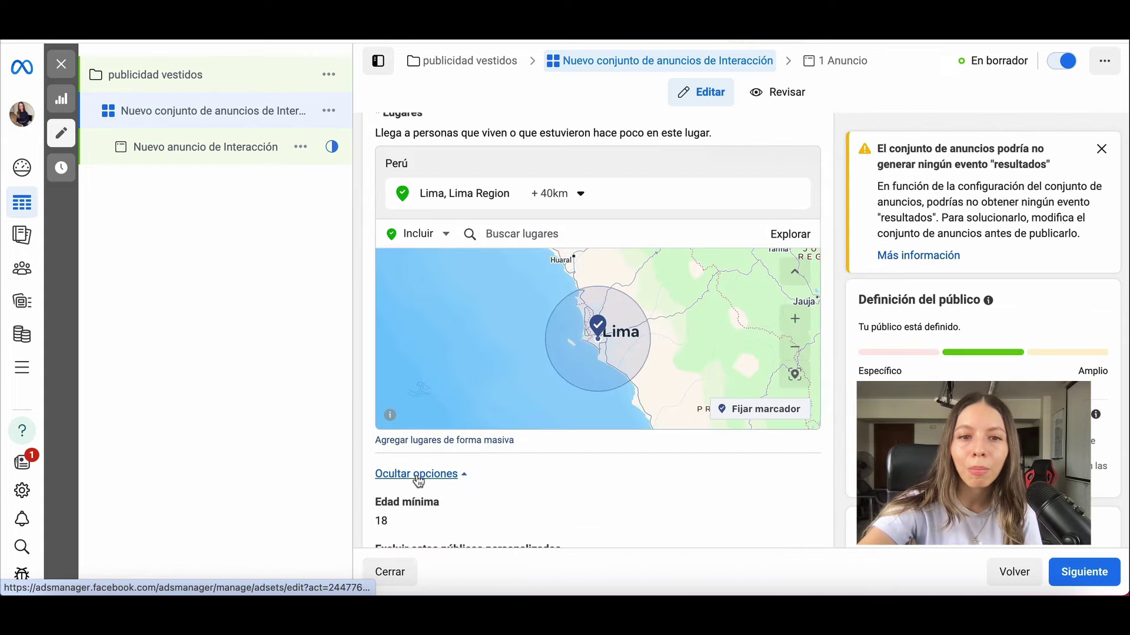
pyautogui.scroll(-1, 569, 507)
pyautogui.scroll(-1, 479, 462)
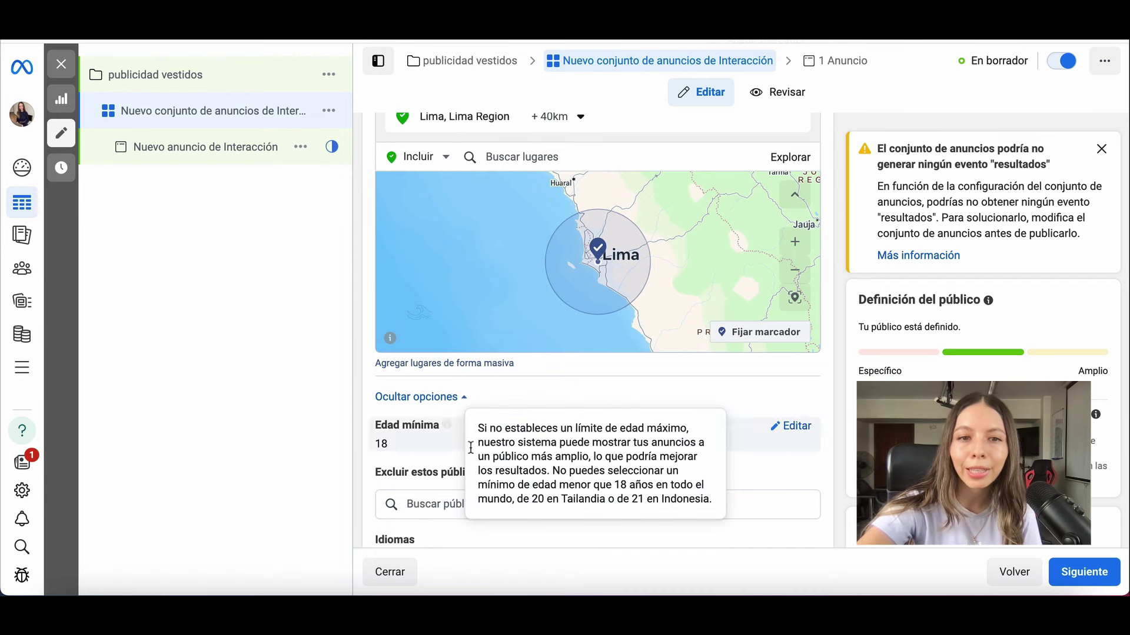
pyautogui.click(799, 429)
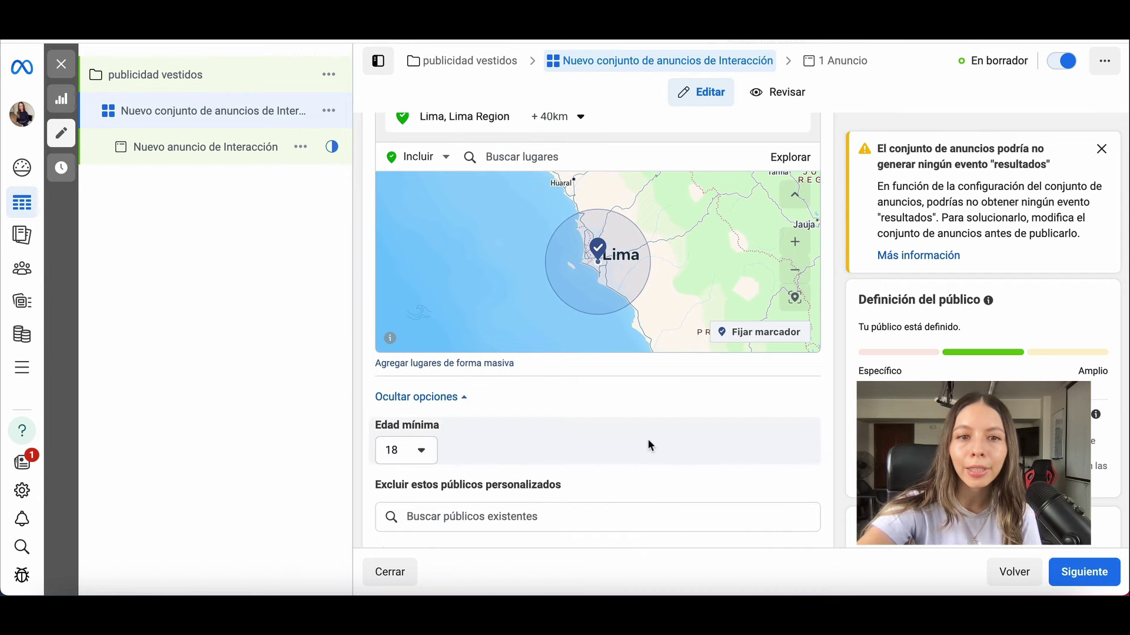
pyautogui.scroll(-1, 647, 438)
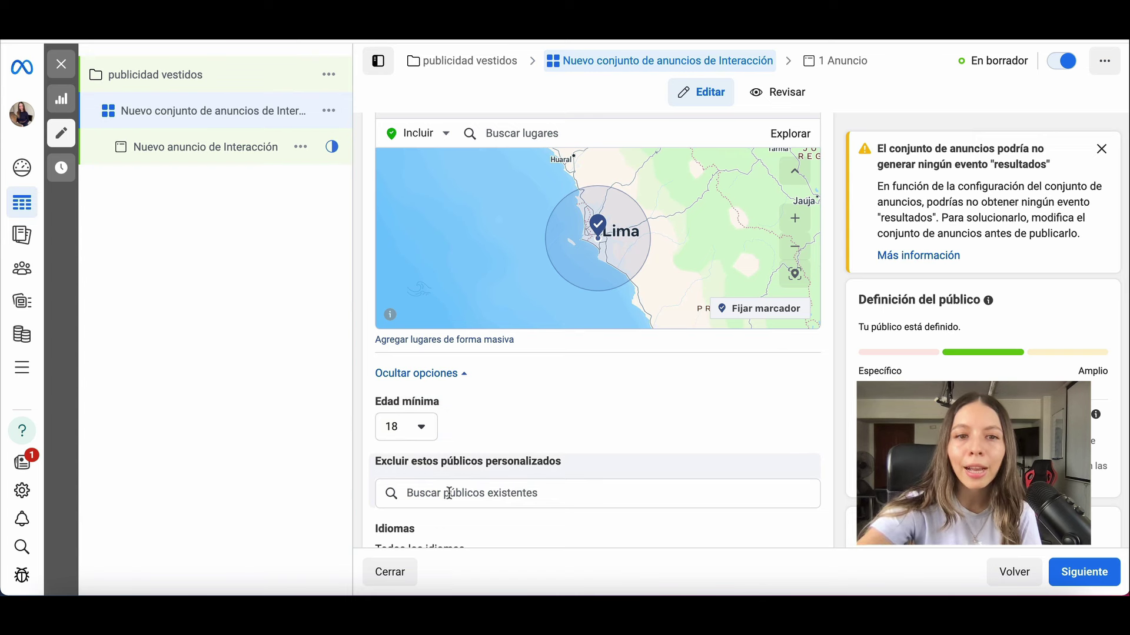
pyautogui.click(410, 435)
pyautogui.click(390, 398)
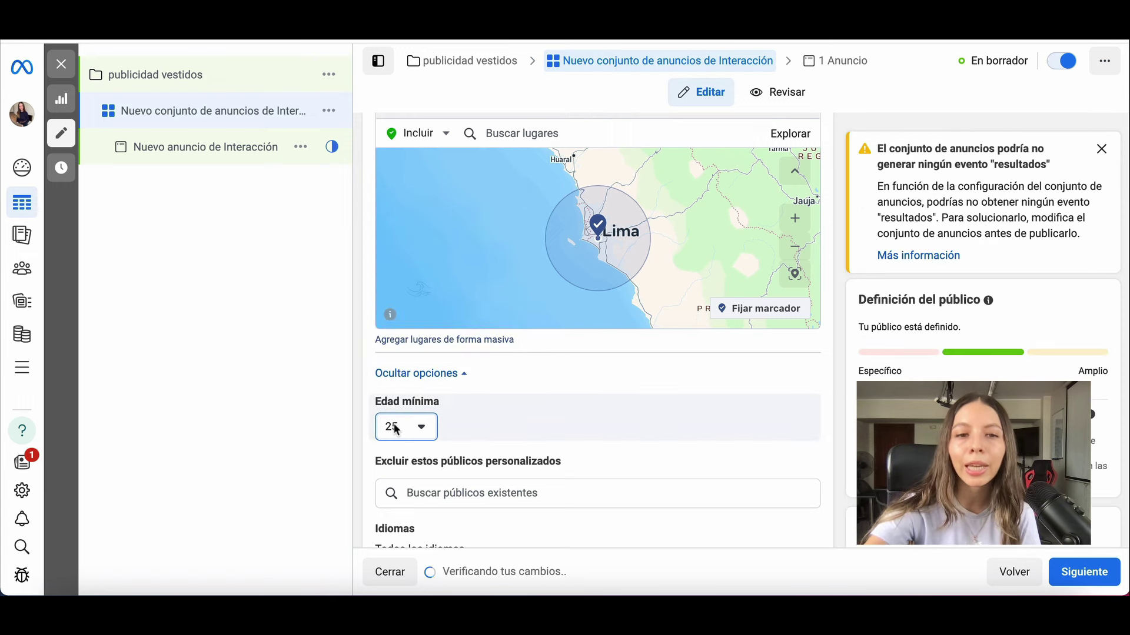
# Examine the Controles de público settings for location, minimum age, excluded custom audiences and languages, down to Público Advantage+
pyautogui.scroll(-1, 424, 406)
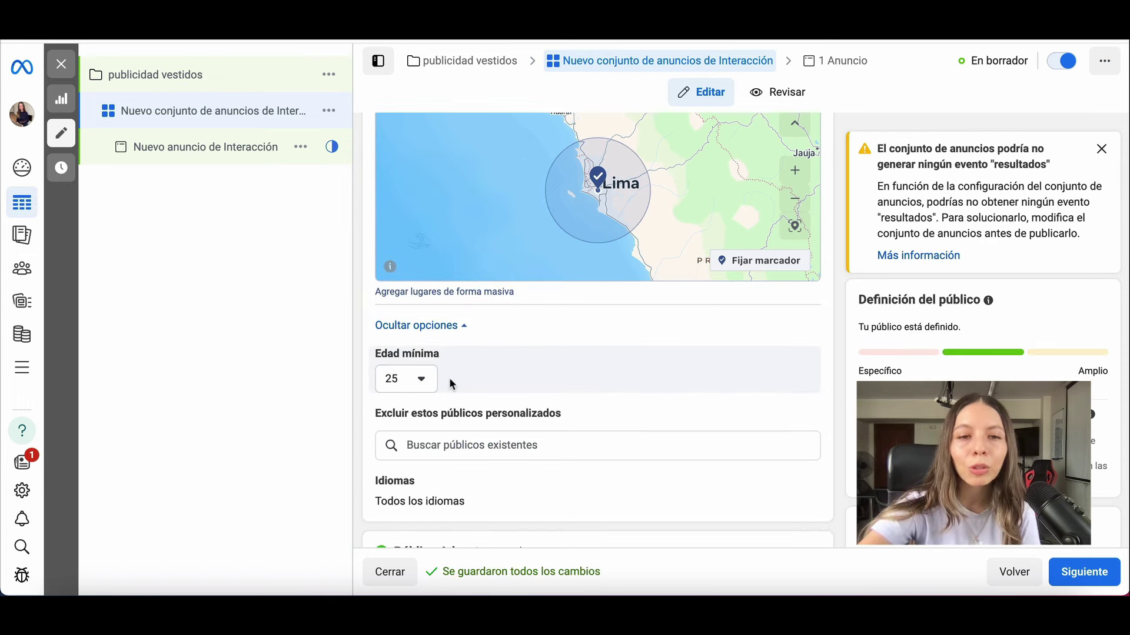
pyautogui.moveTo(372, 413); pyautogui.dragTo(422, 416)
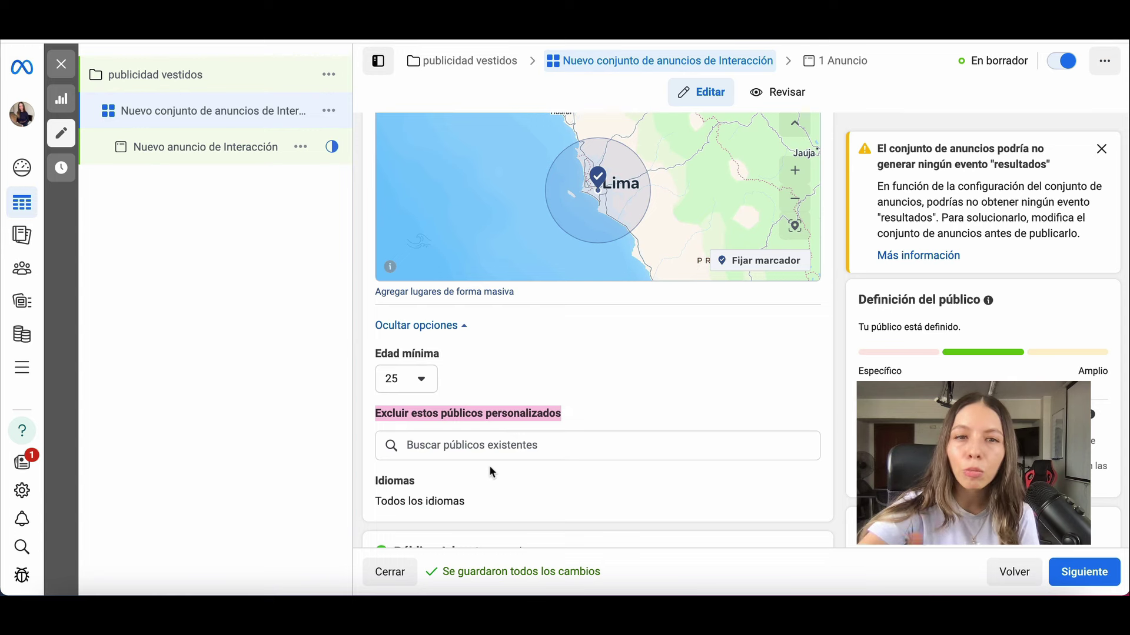
pyautogui.scroll(3, 529, 388)
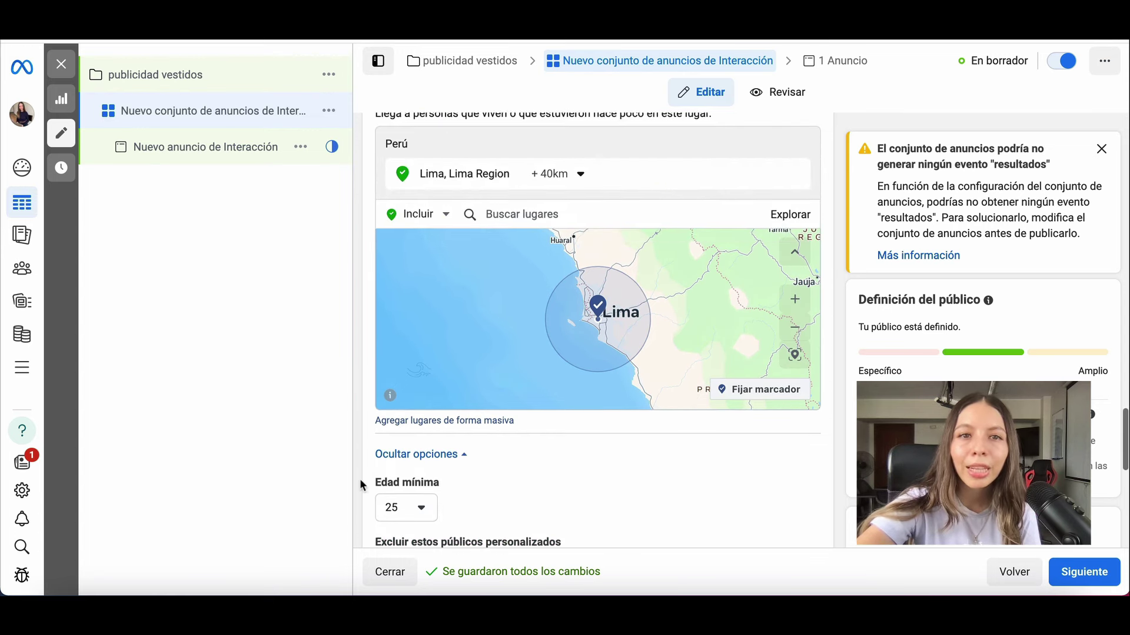
pyautogui.scroll(2, 358, 478)
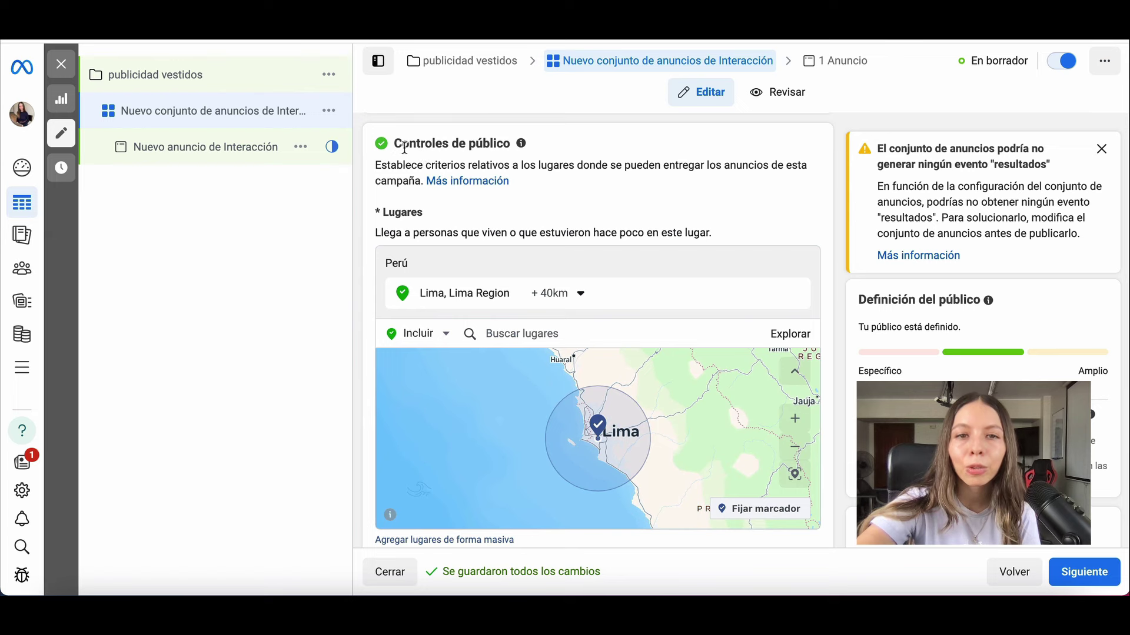
pyautogui.moveTo(514, 149)
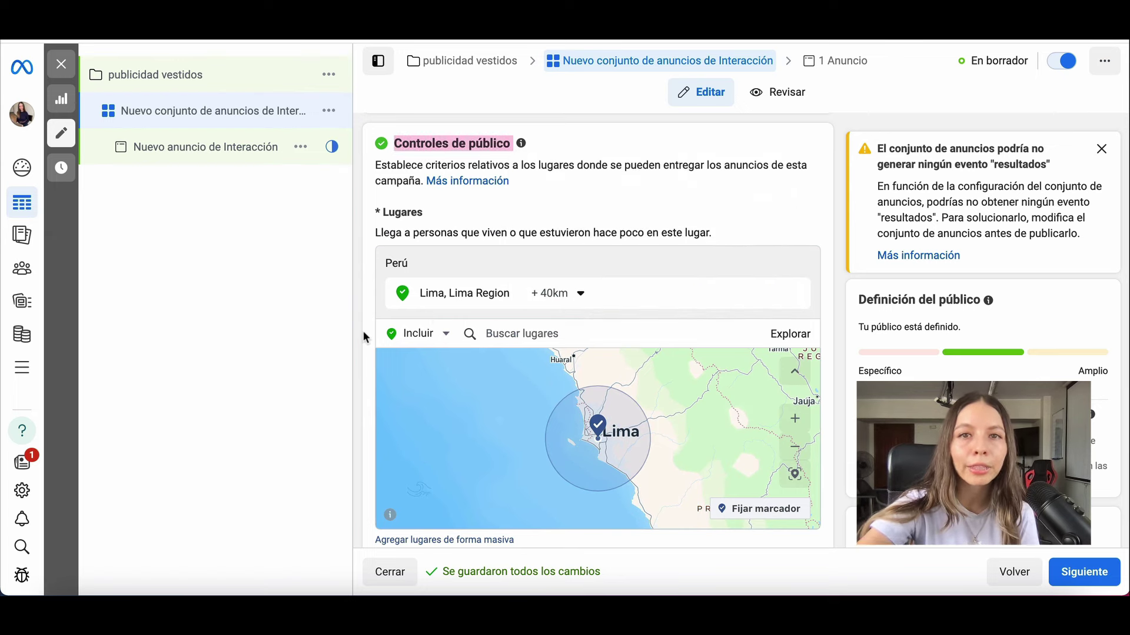
pyautogui.scroll(-5, 363, 341)
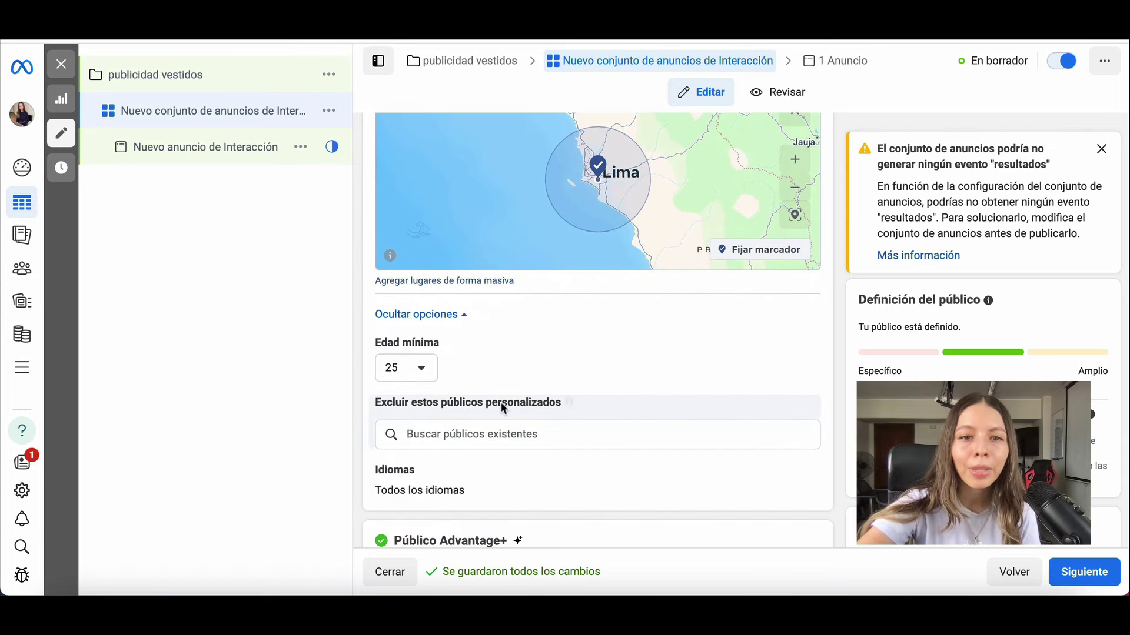
pyautogui.scroll(-1, 502, 405)
pyautogui.scroll(3, 501, 405)
pyautogui.scroll(-6, 501, 403)
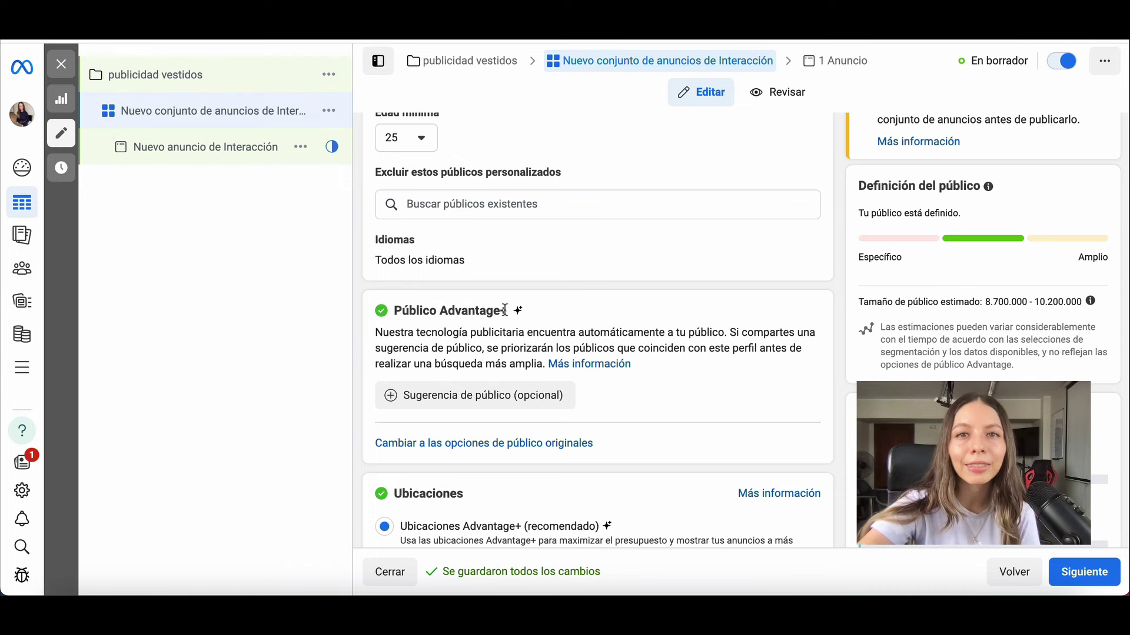
pyautogui.scroll(-1, 394, 366)
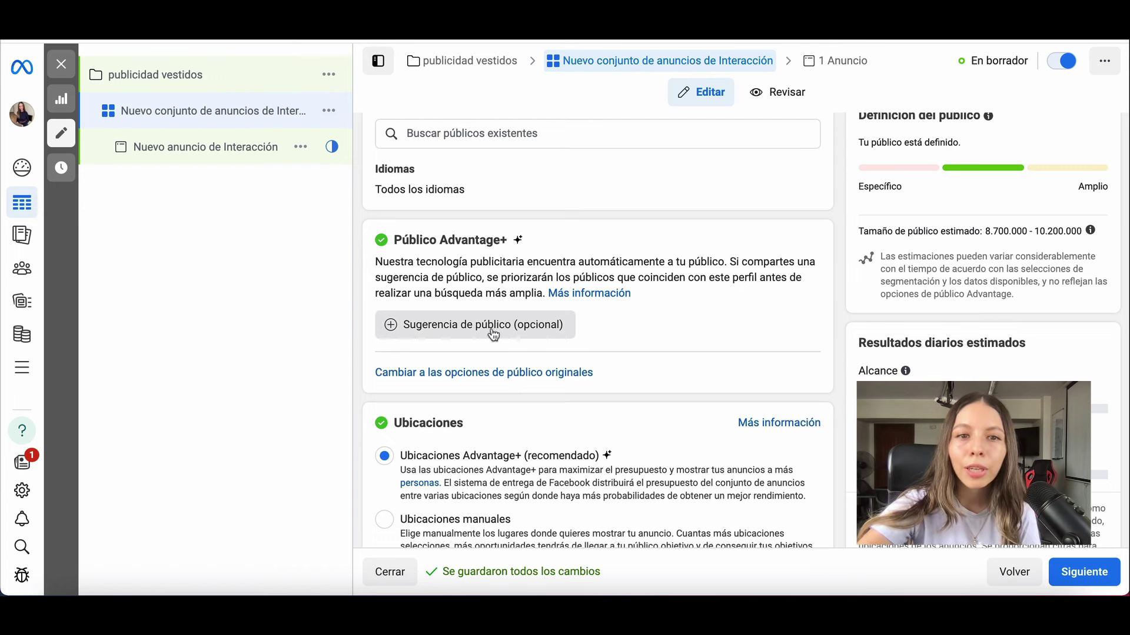
# Add the optional audience suggestion under Público Advantage+ and open its Edad and Sexo settings for editing
pyautogui.moveTo(450, 333)
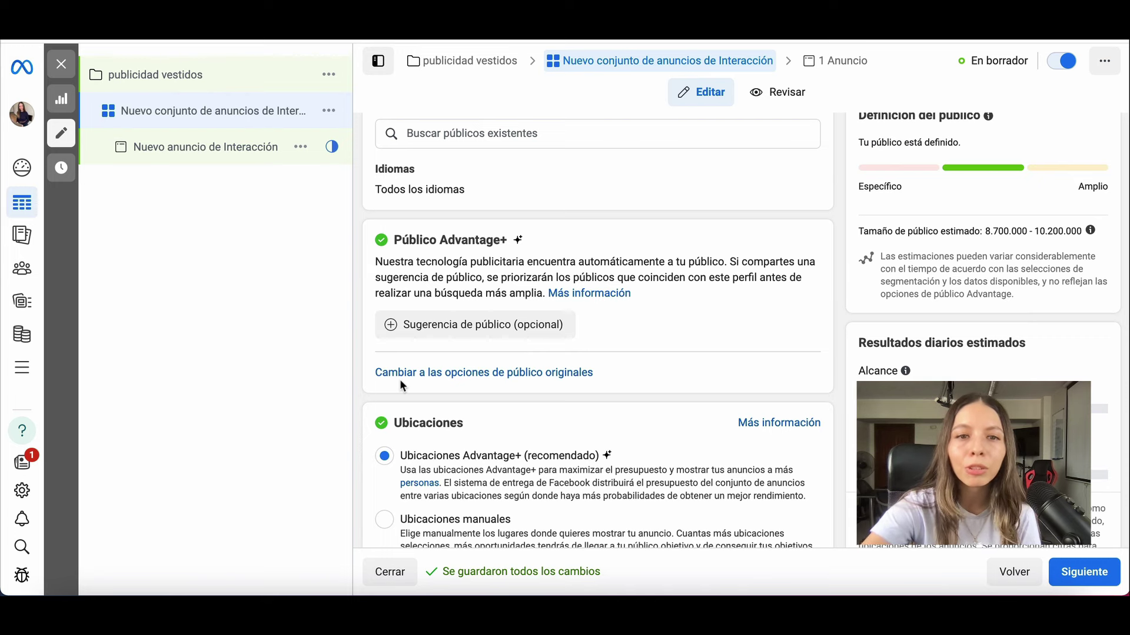
pyautogui.click(382, 327)
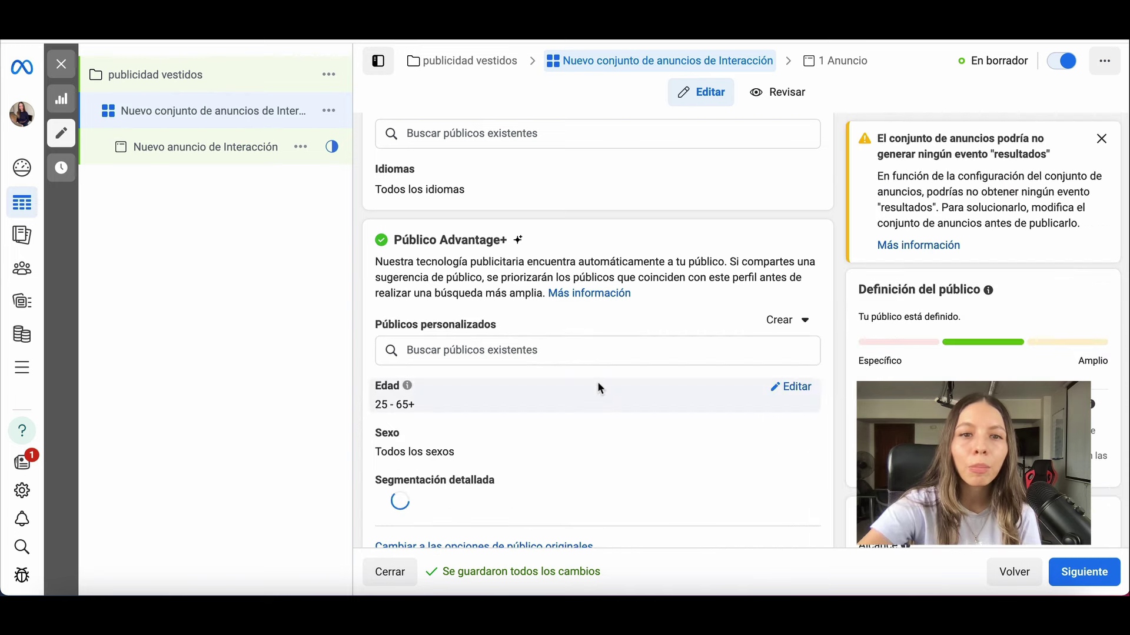
pyautogui.scroll(-1, 600, 388)
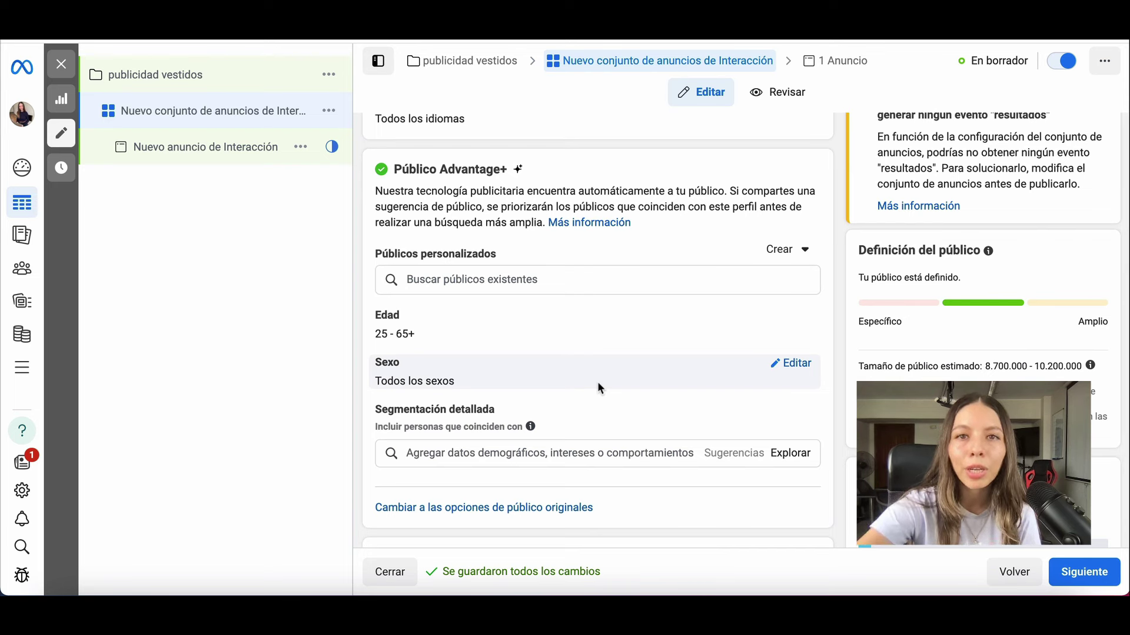
pyautogui.scroll(-1, 598, 384)
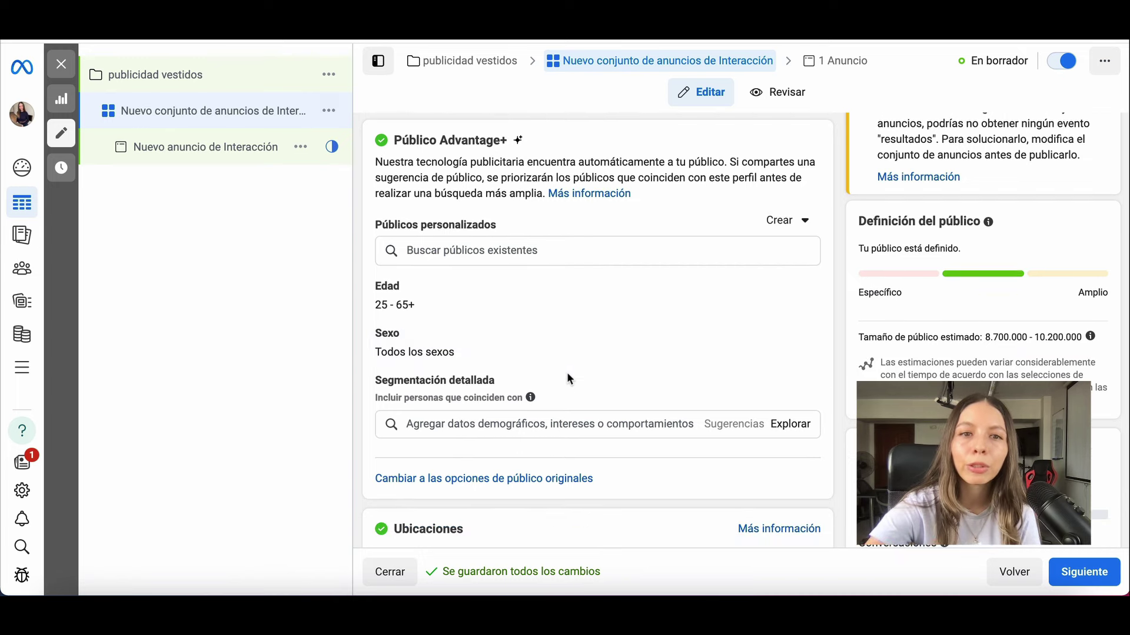
pyautogui.scroll(-1, 567, 372)
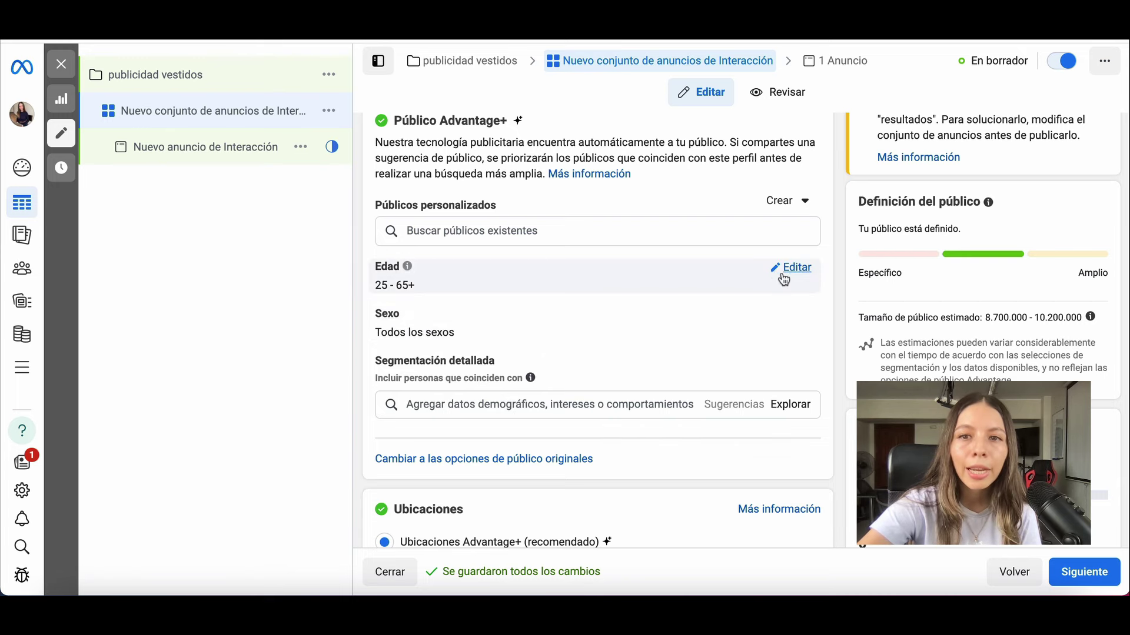
pyautogui.click(791, 272)
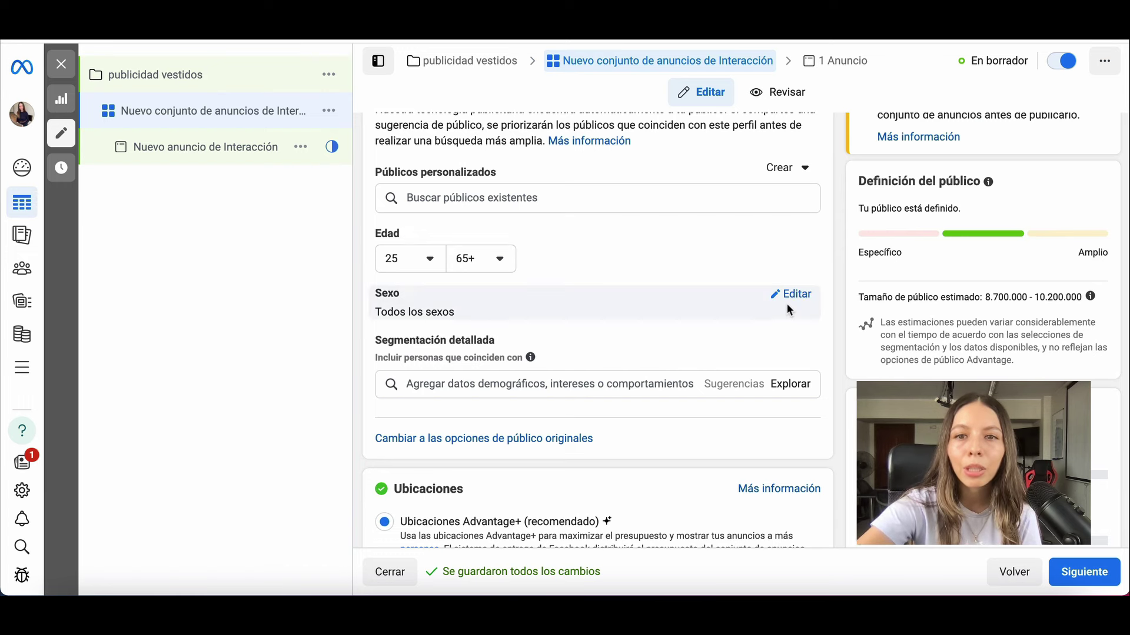
pyautogui.click(794, 303)
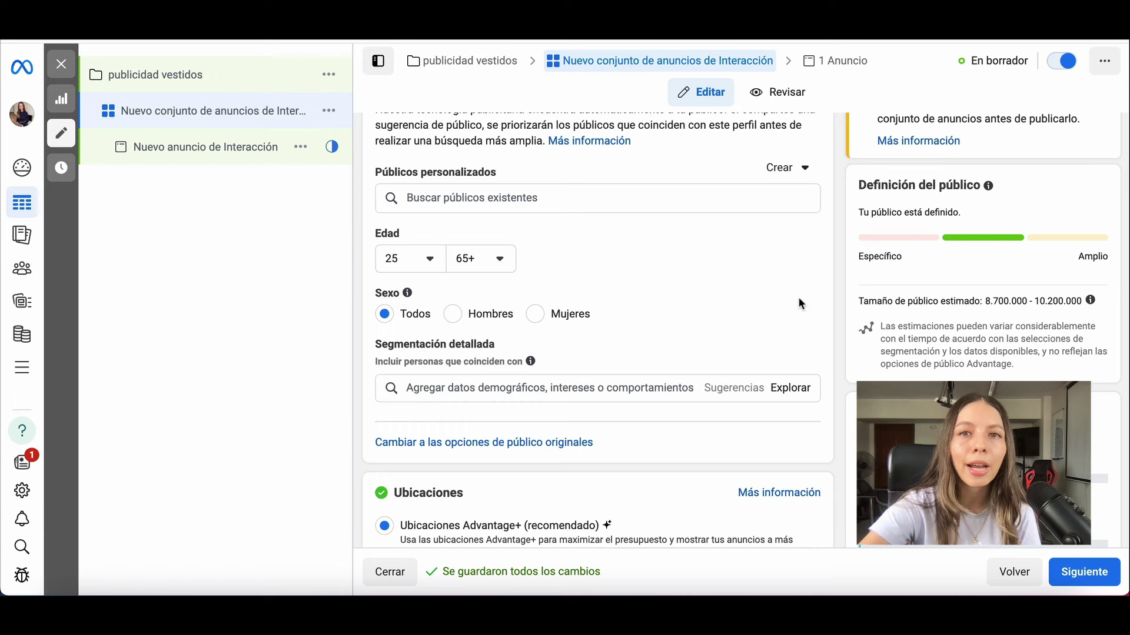
pyautogui.moveTo(406, 293)
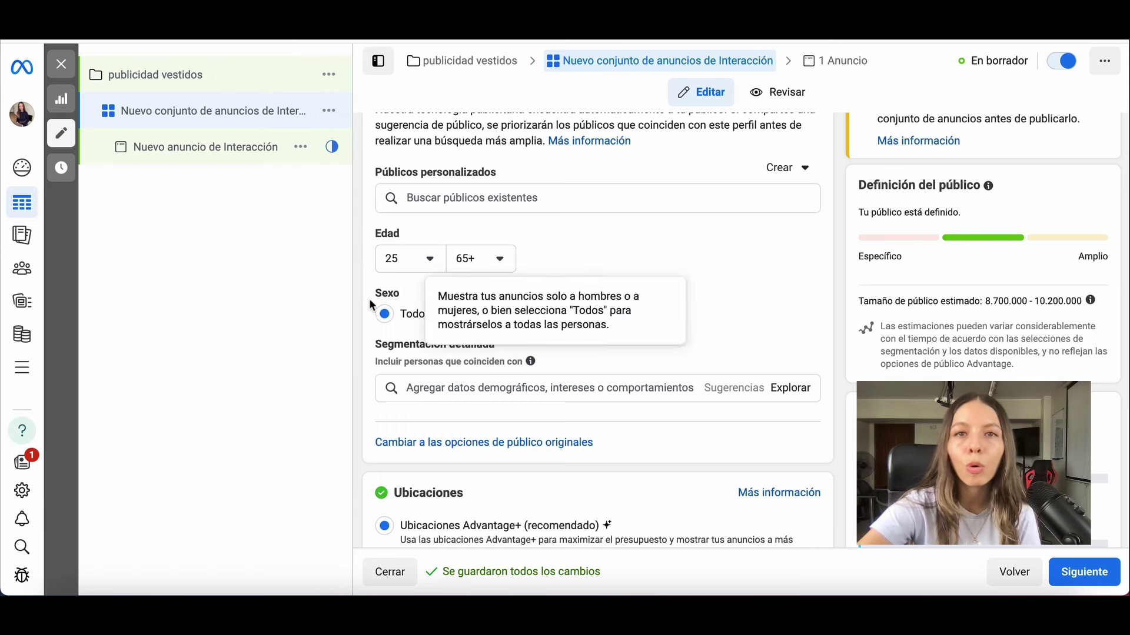
# Search detailed targeting for "vestidos" and add the interest Vestidos (ropa) to the audience suggestion
pyautogui.click(543, 391)
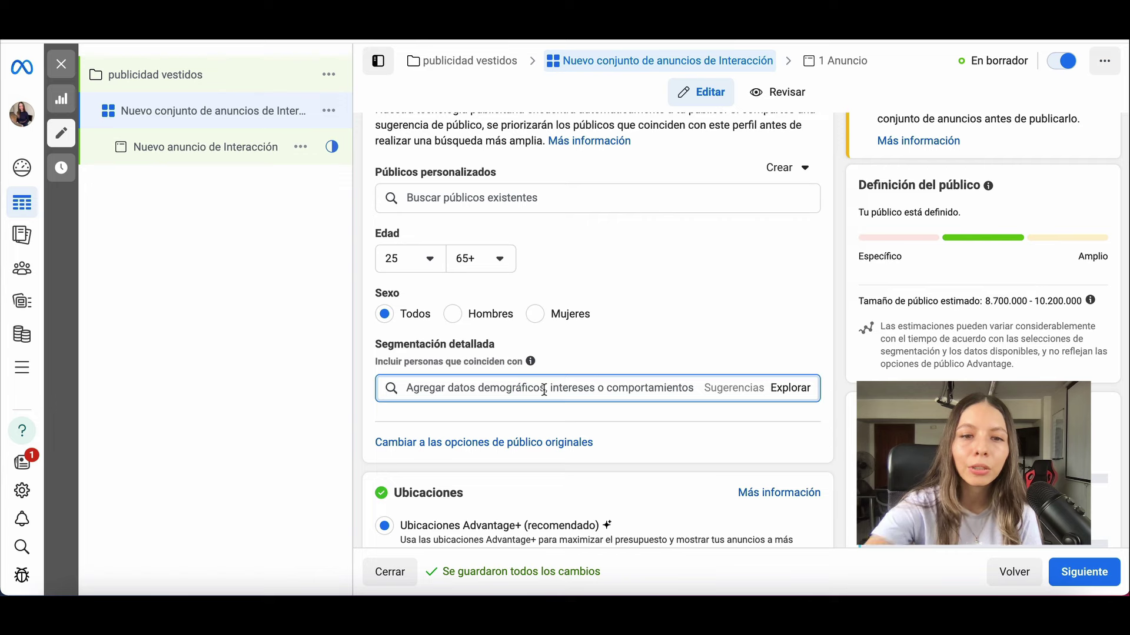
pyautogui.write('vestid')
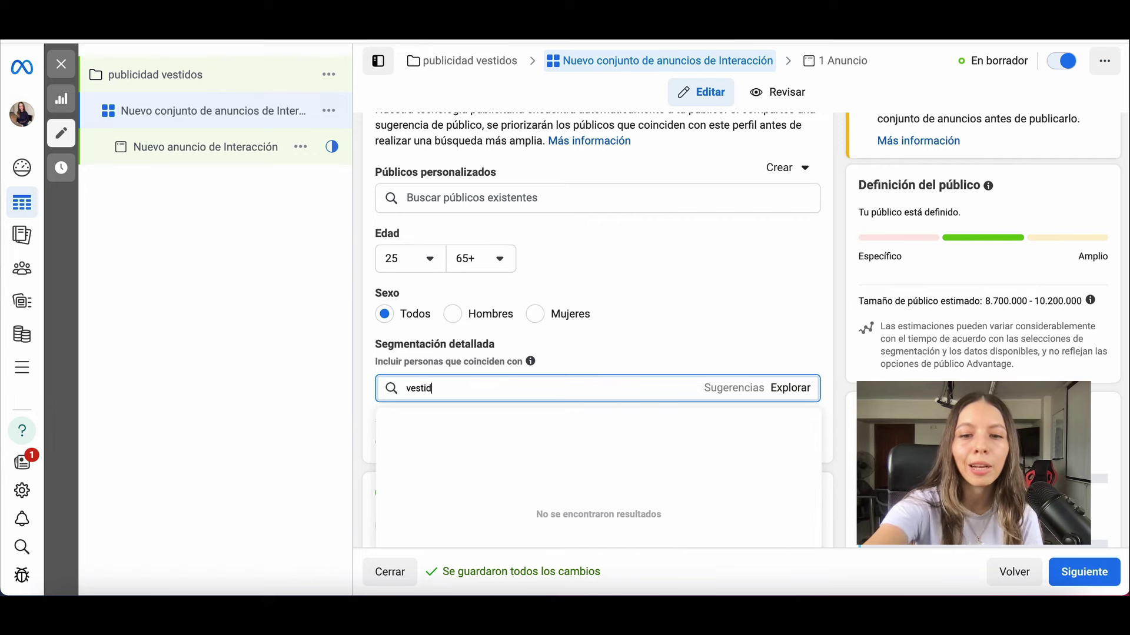
pyautogui.write('os')
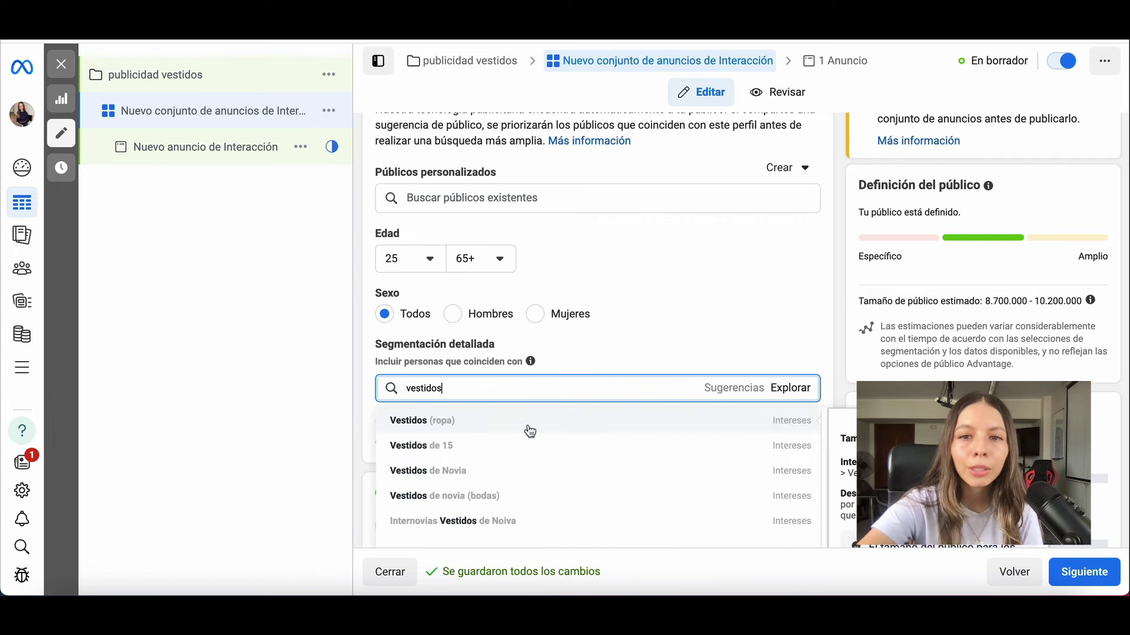
pyautogui.click(529, 431)
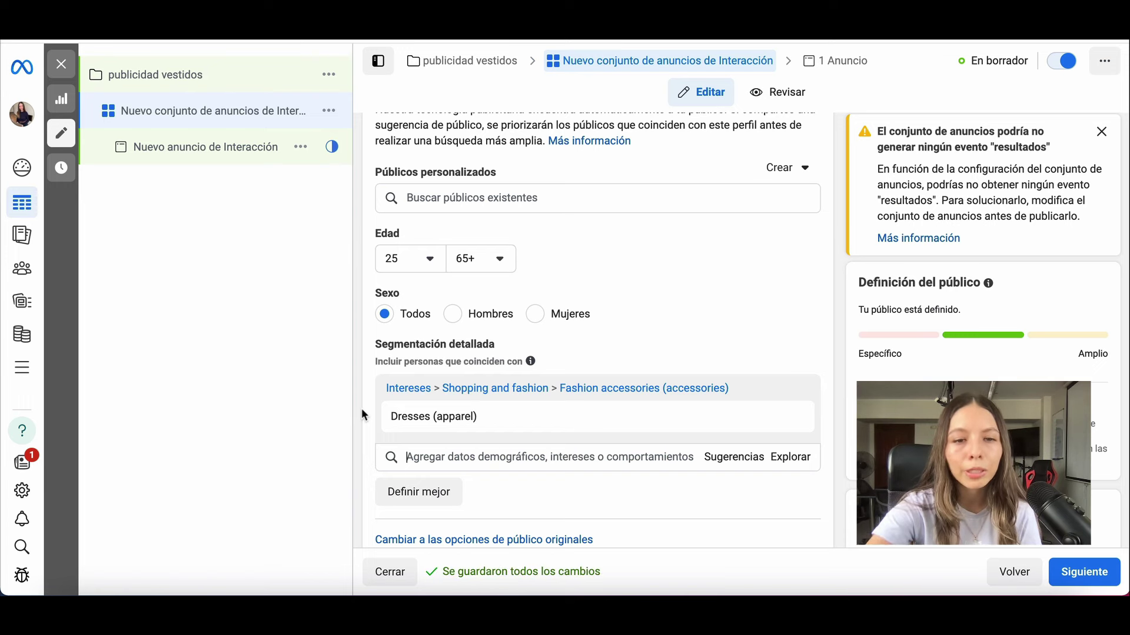
# Add the suggested interest Blusas (ropa) to the detailed targeting alongside the dresses interest
pyautogui.scroll(-1, 361, 408)
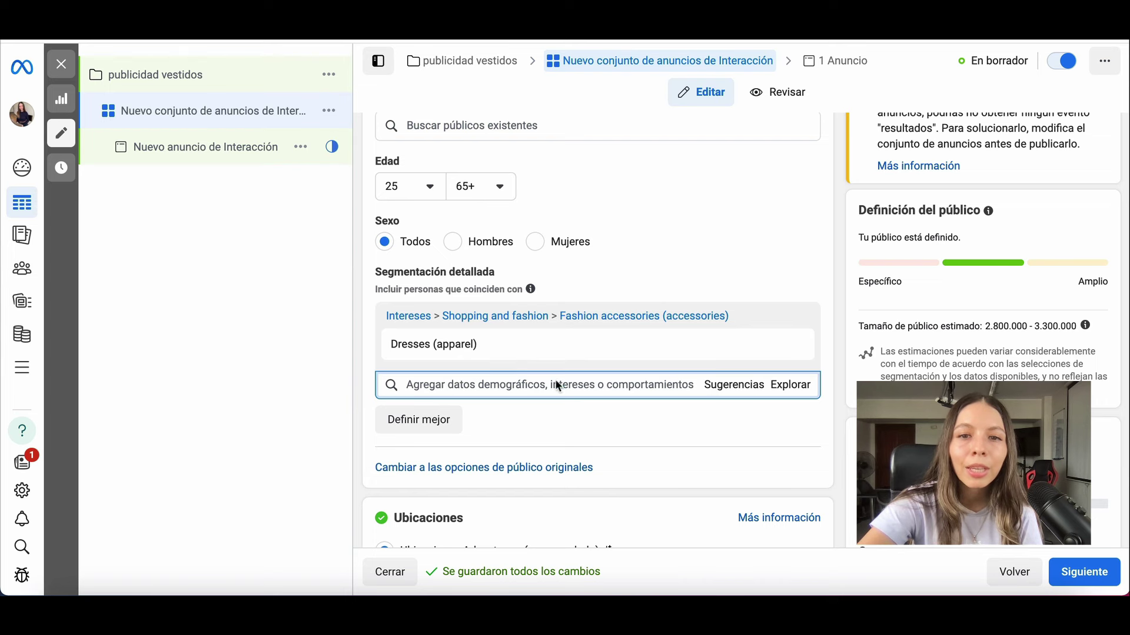
pyautogui.click(720, 388)
pyautogui.moveTo(507, 396)
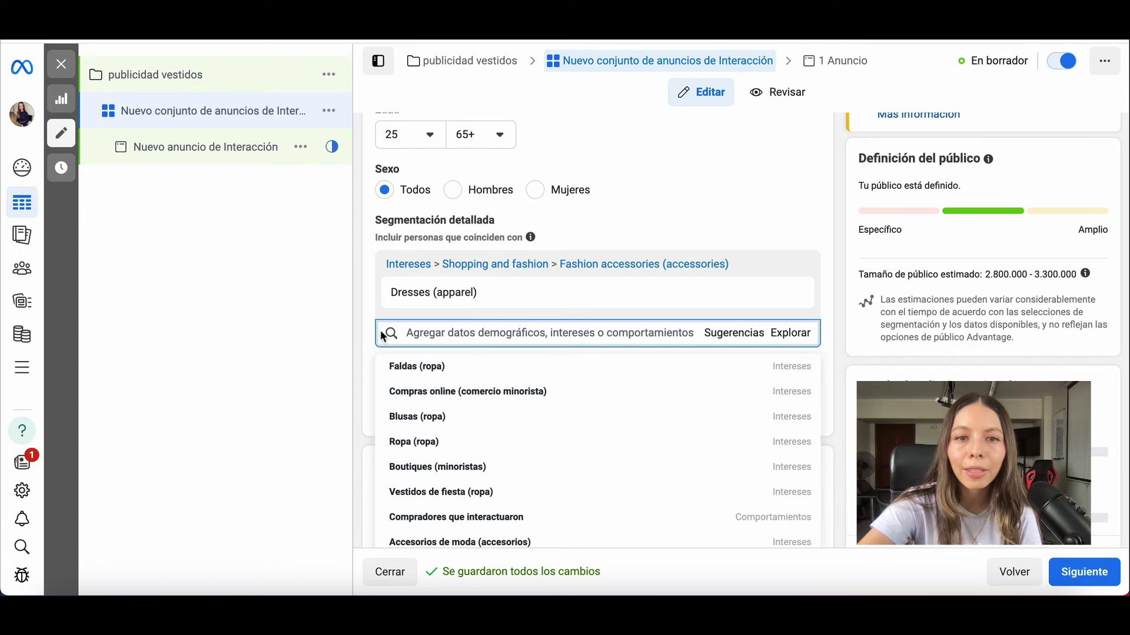
pyautogui.moveTo(480, 423)
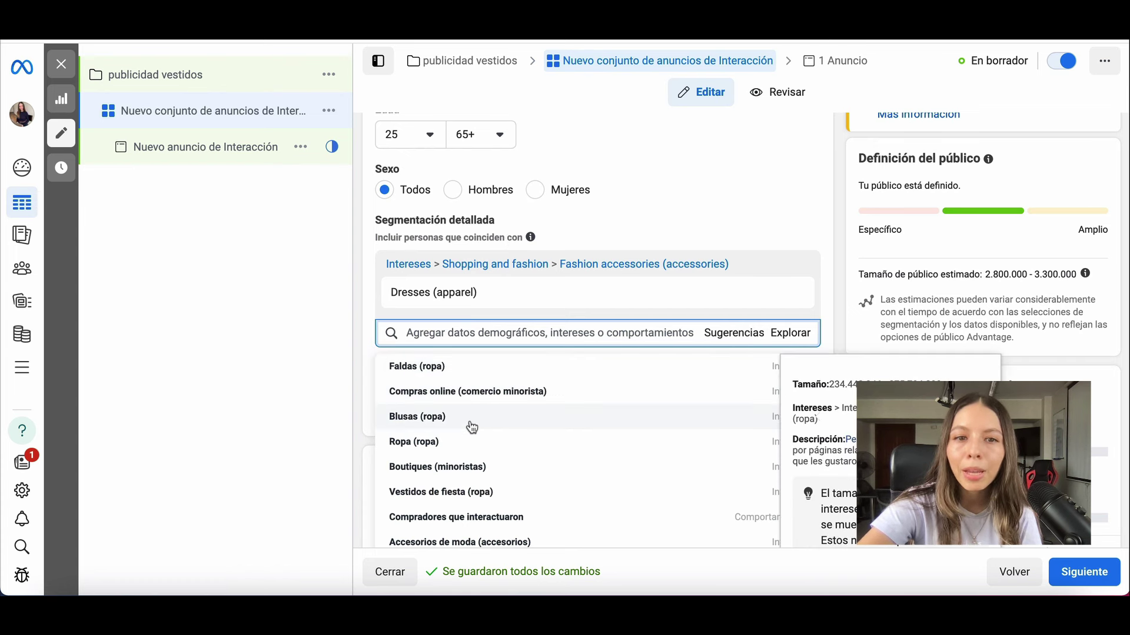
pyautogui.click(469, 417)
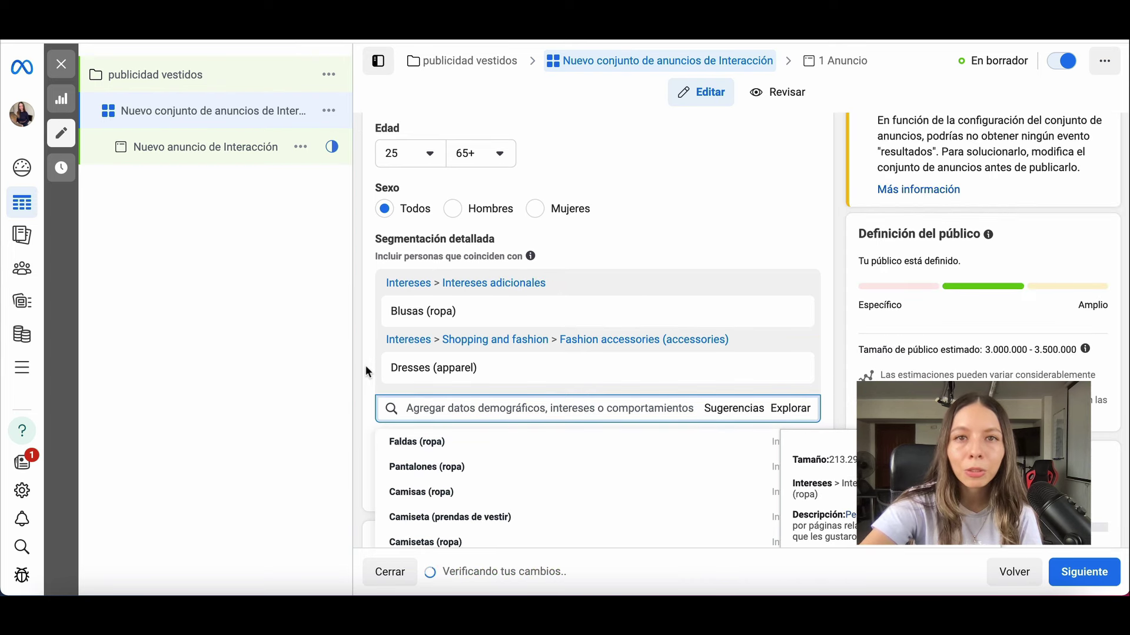
# Narrow the detailed targeting with a condition that people must also match the Michael Kors interest from the Intereses category
pyautogui.moveTo(516, 307)
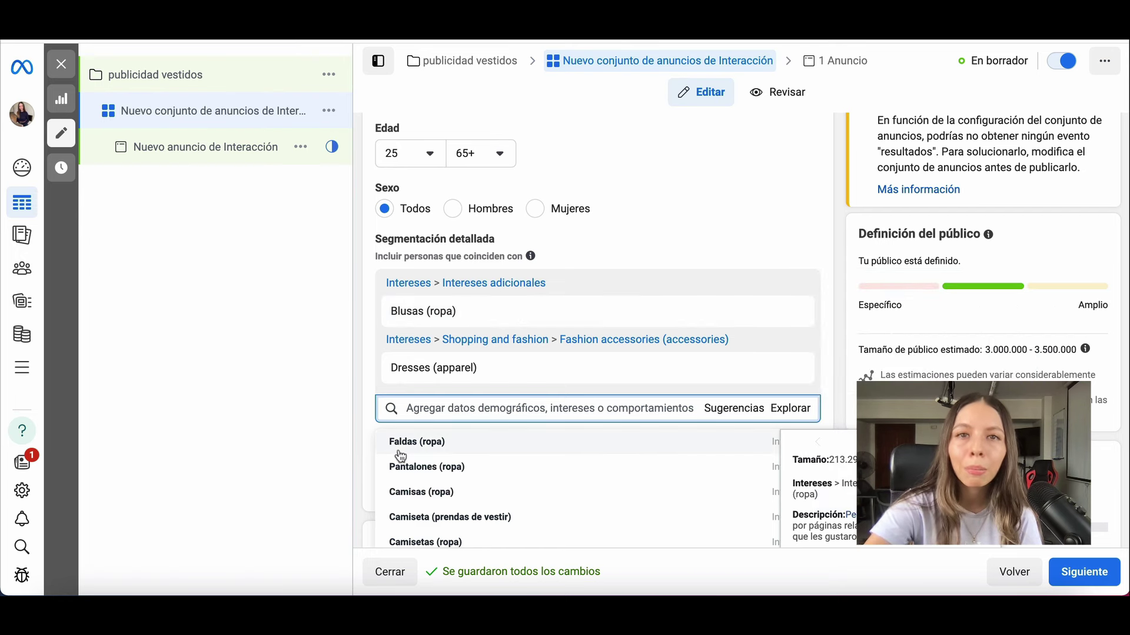
pyautogui.scroll(-1, 401, 457)
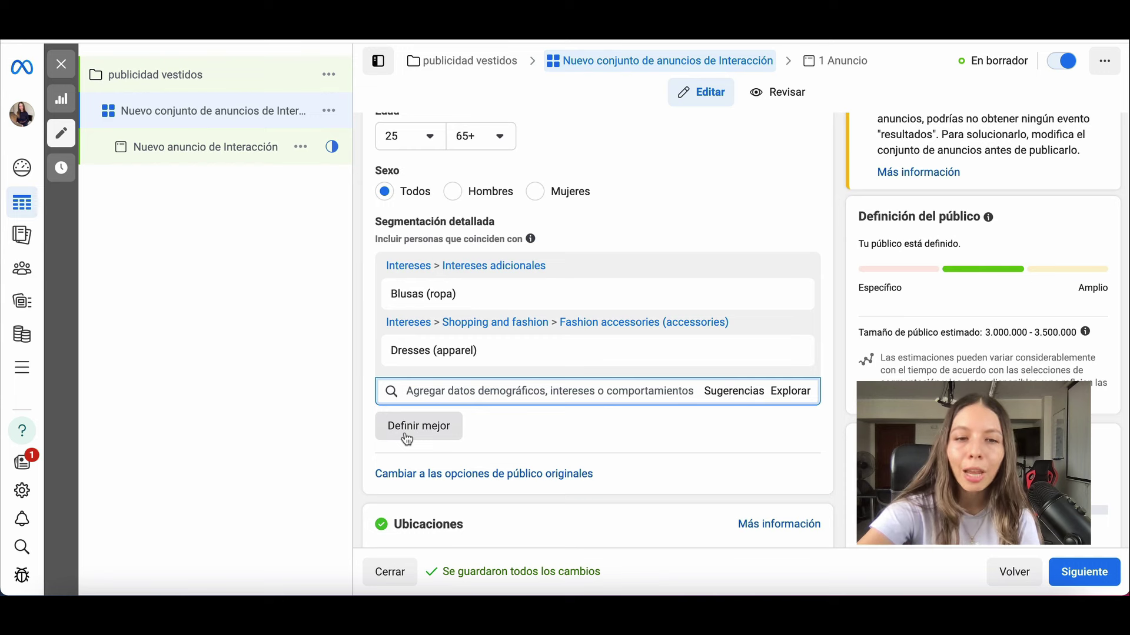
pyautogui.click(428, 435)
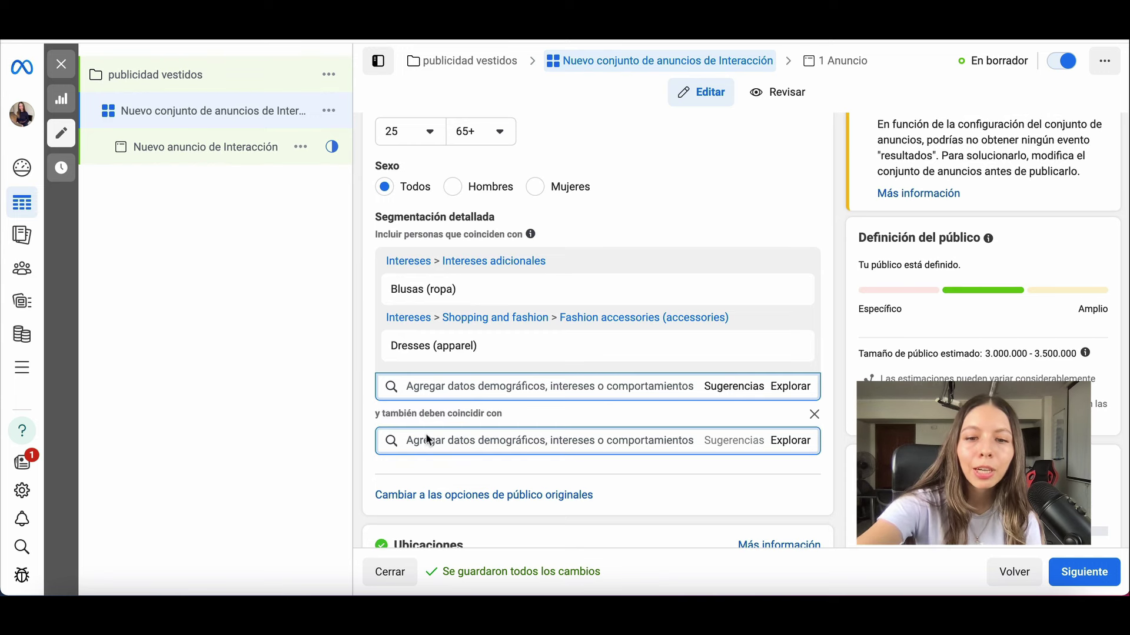
pyautogui.write('michae')
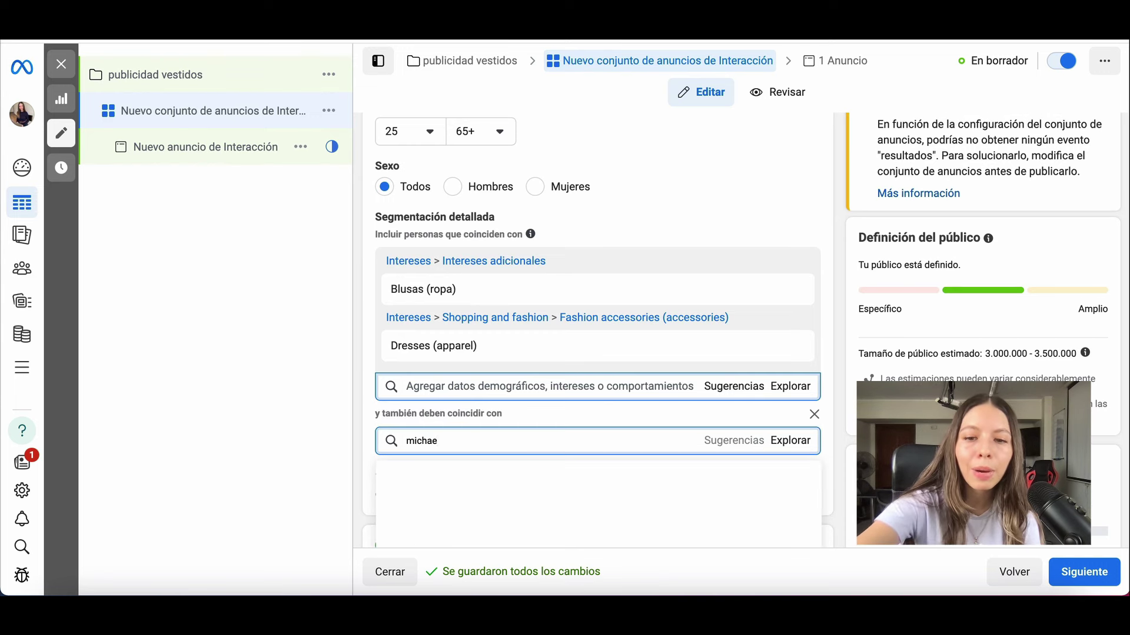
pyautogui.write('l kors')
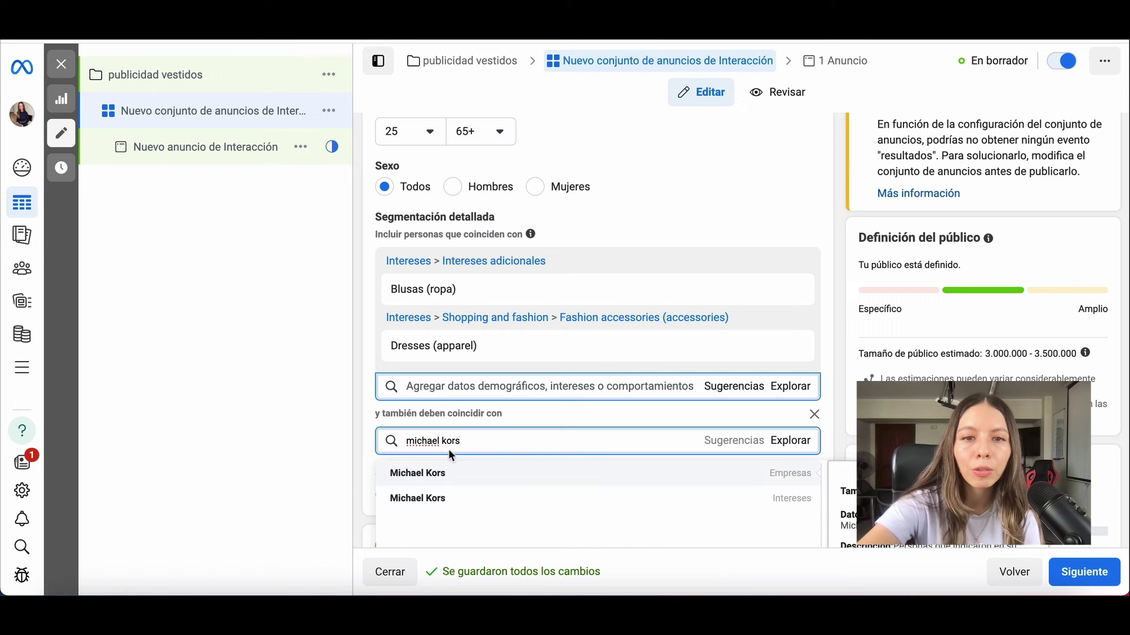
pyautogui.click(461, 497)
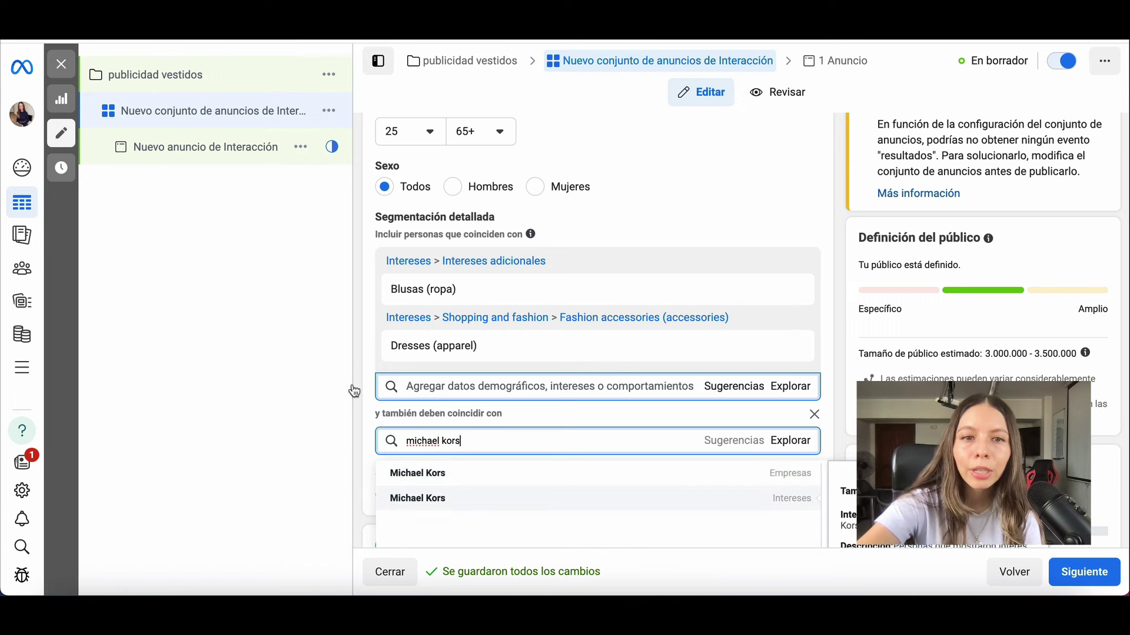
pyautogui.click(368, 439)
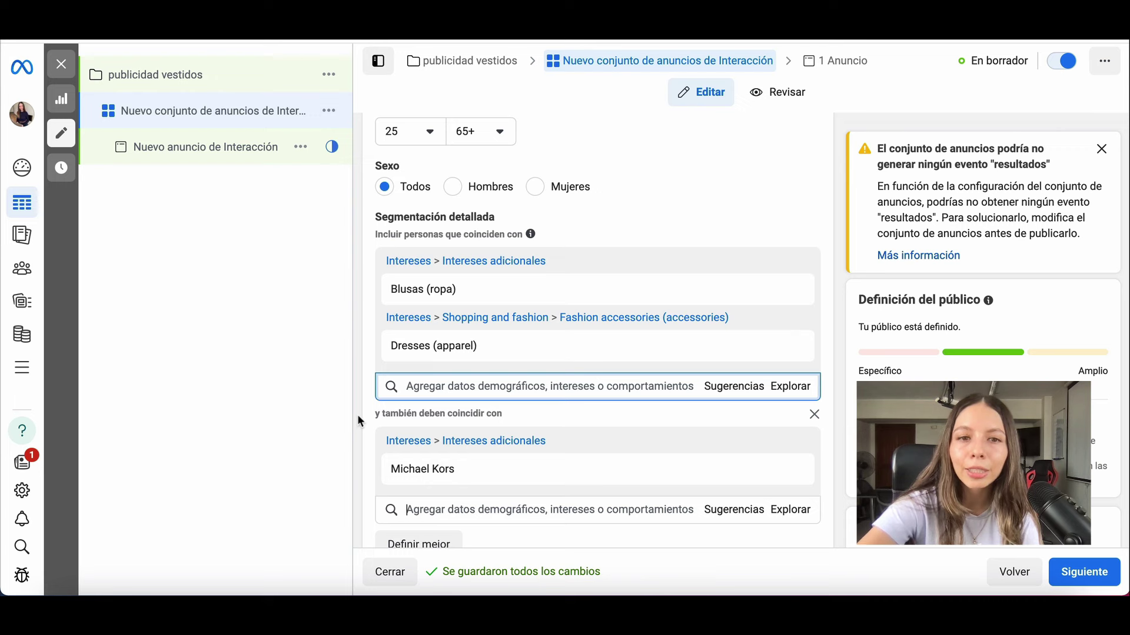
# Switch the ad set from Público Advantage+ to the original audience options
pyautogui.moveTo(429, 490)
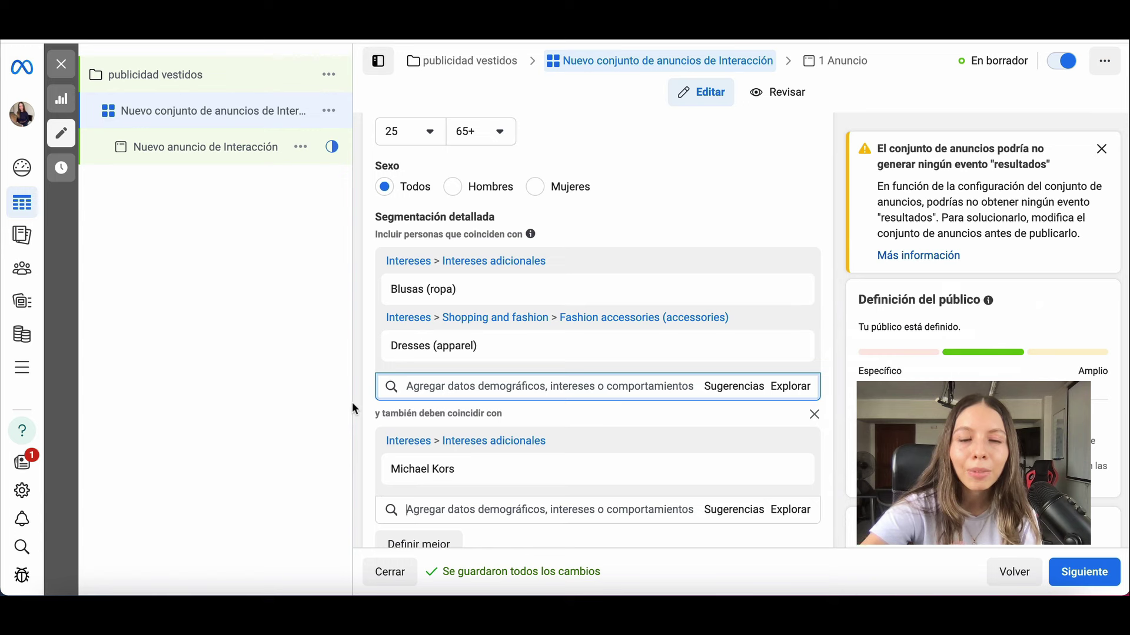
pyautogui.scroll(-1, 353, 407)
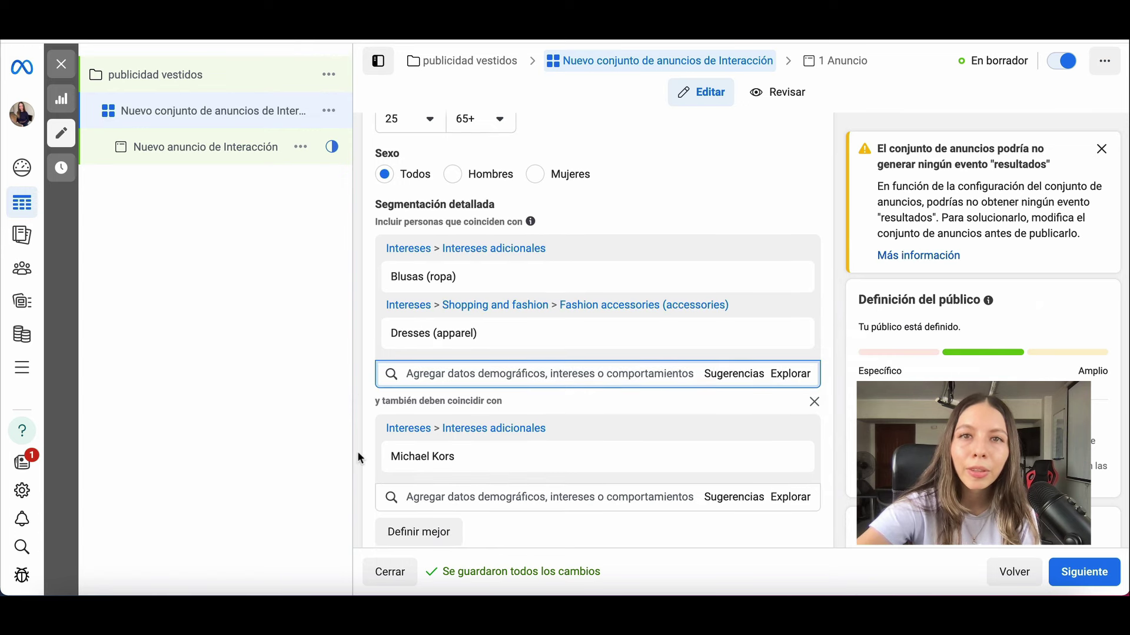
pyautogui.scroll(4, 358, 457)
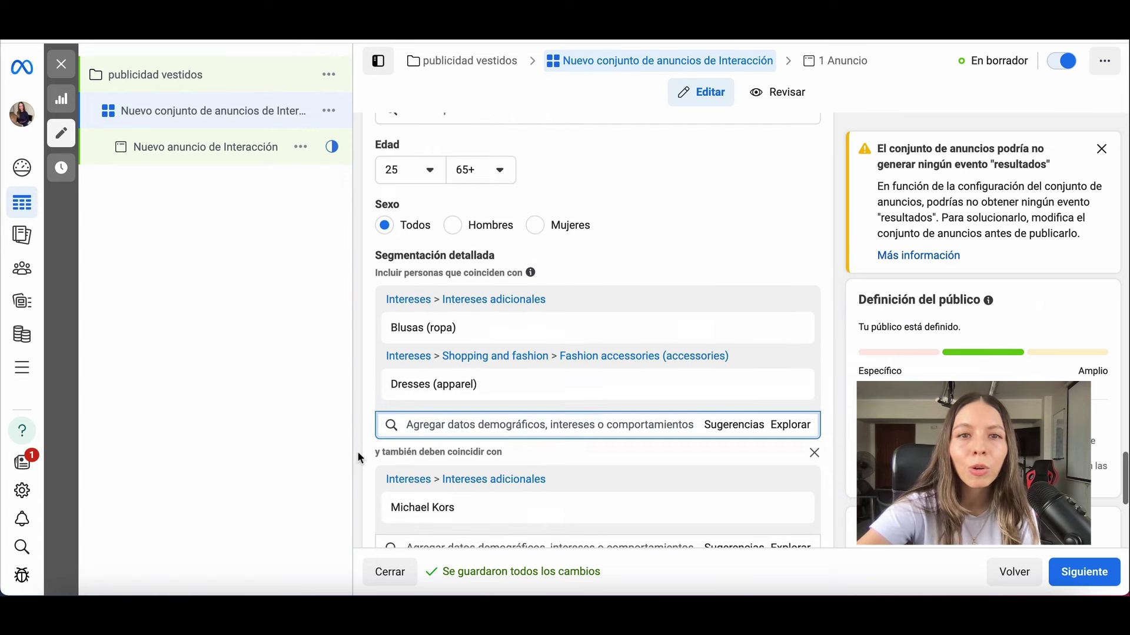
pyautogui.scroll(-5, 630, 423)
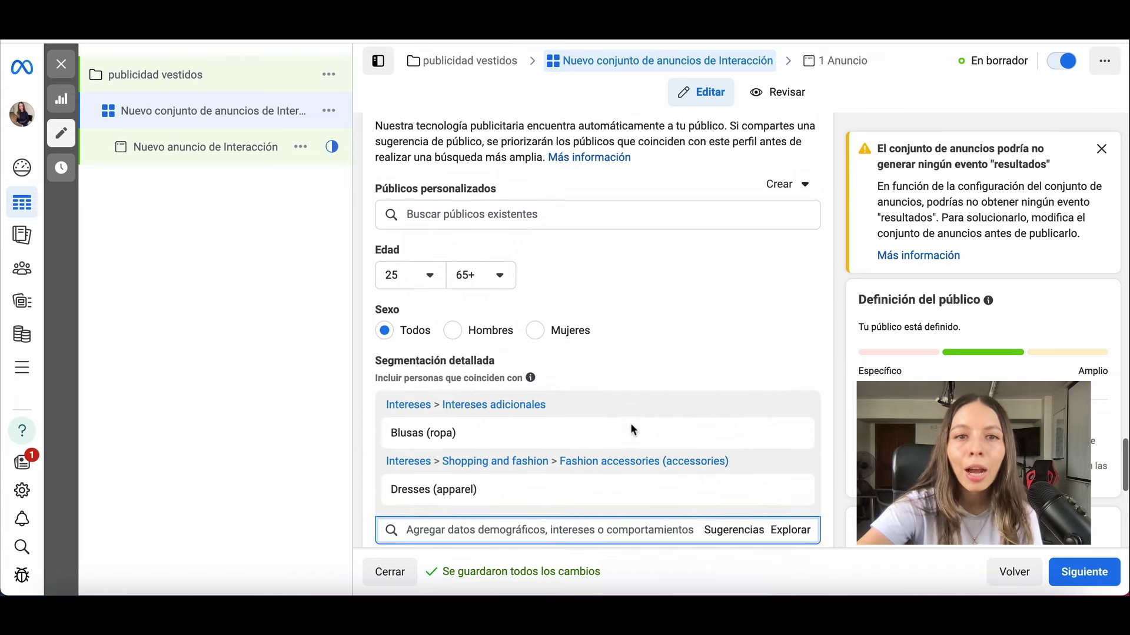
pyautogui.scroll(-1, 630, 423)
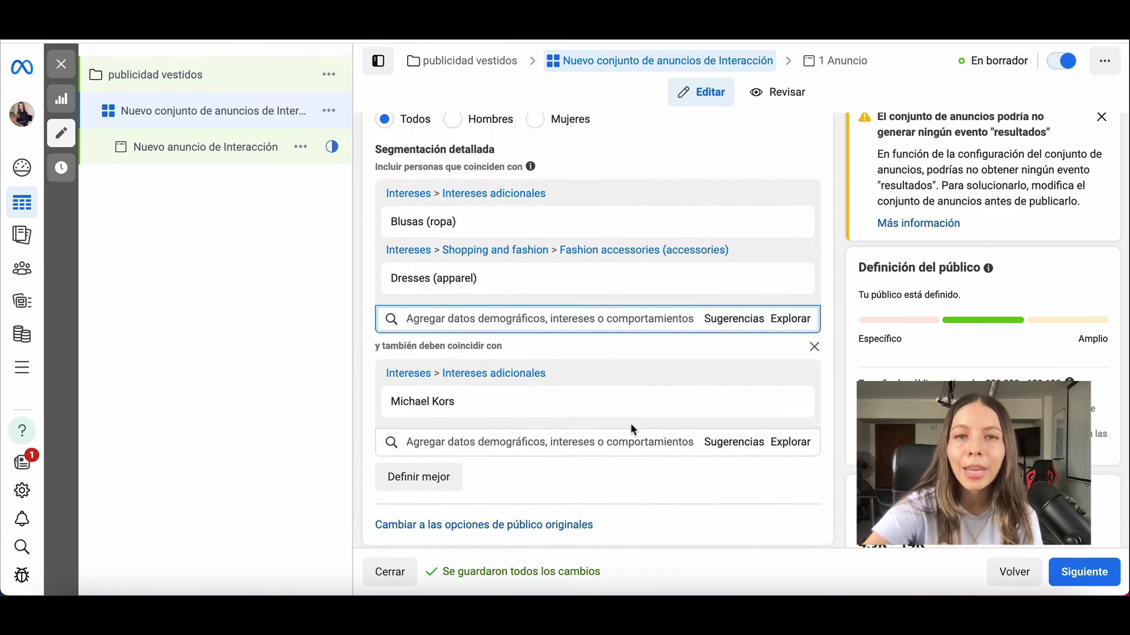
pyautogui.scroll(-2, 630, 422)
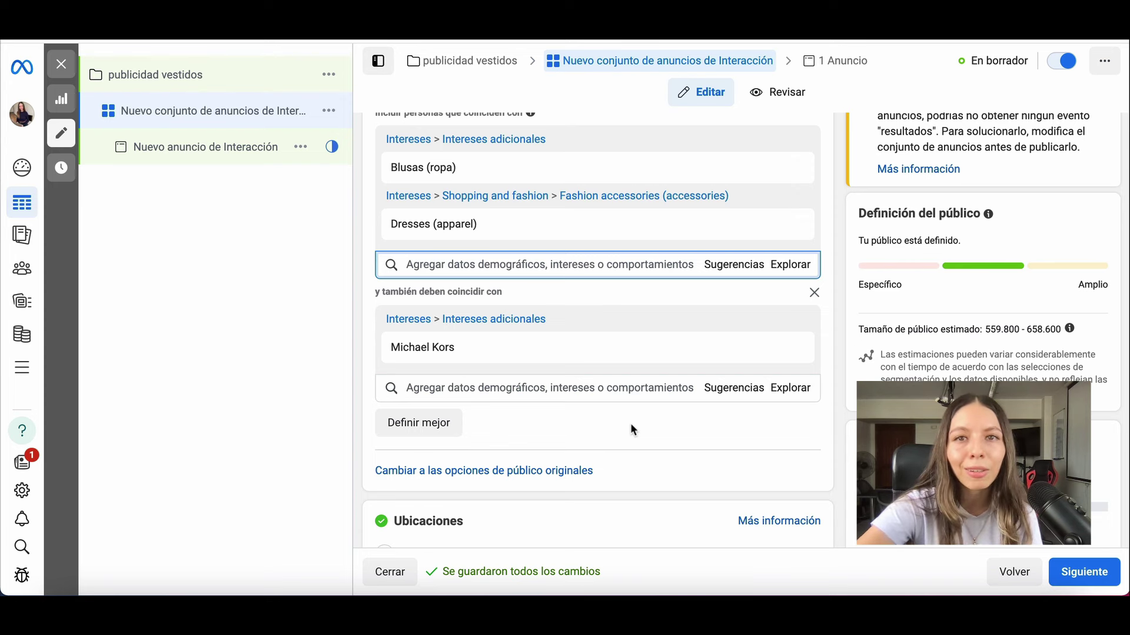
pyautogui.click(488, 469)
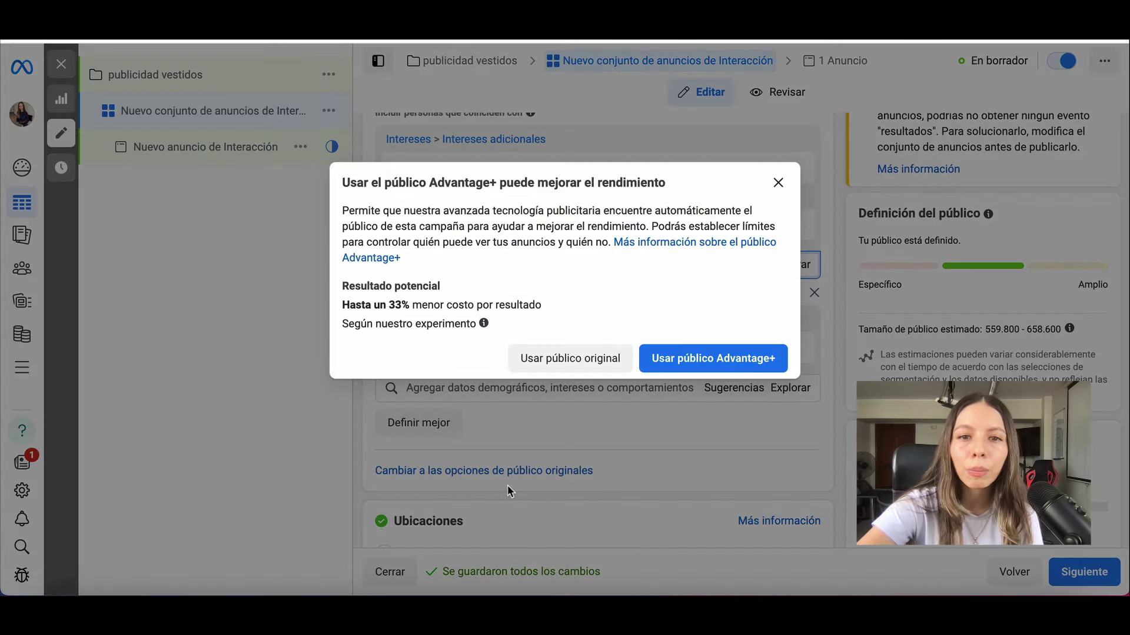
pyautogui.click(550, 359)
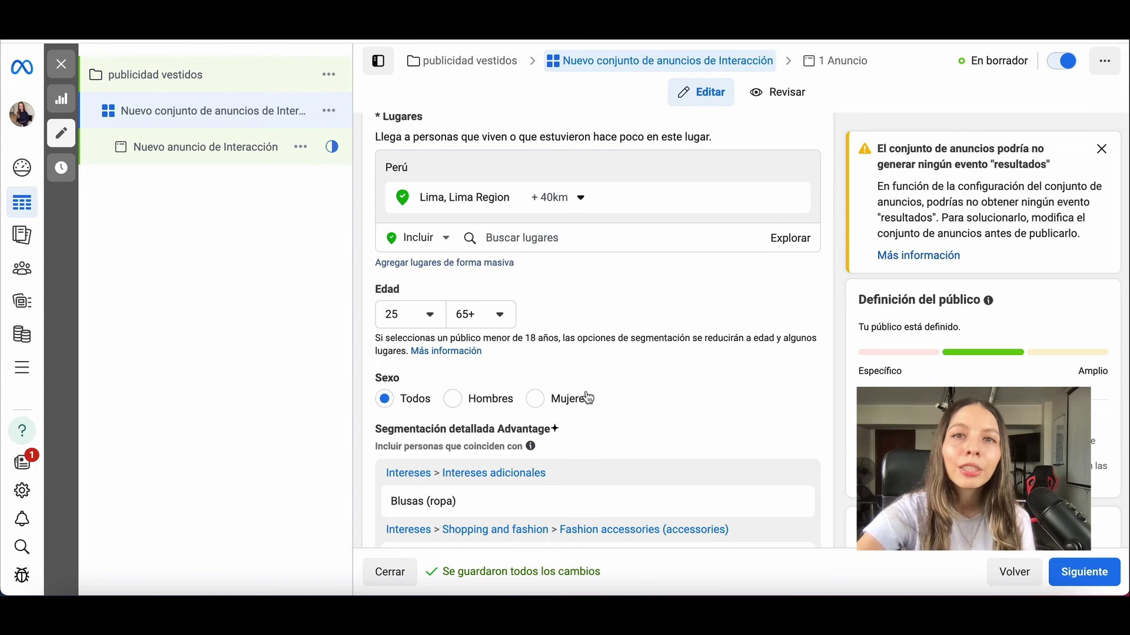
# Review the original audience's location, age and gender settings and start creating a Público personalizado
pyautogui.scroll(-1, 588, 399)
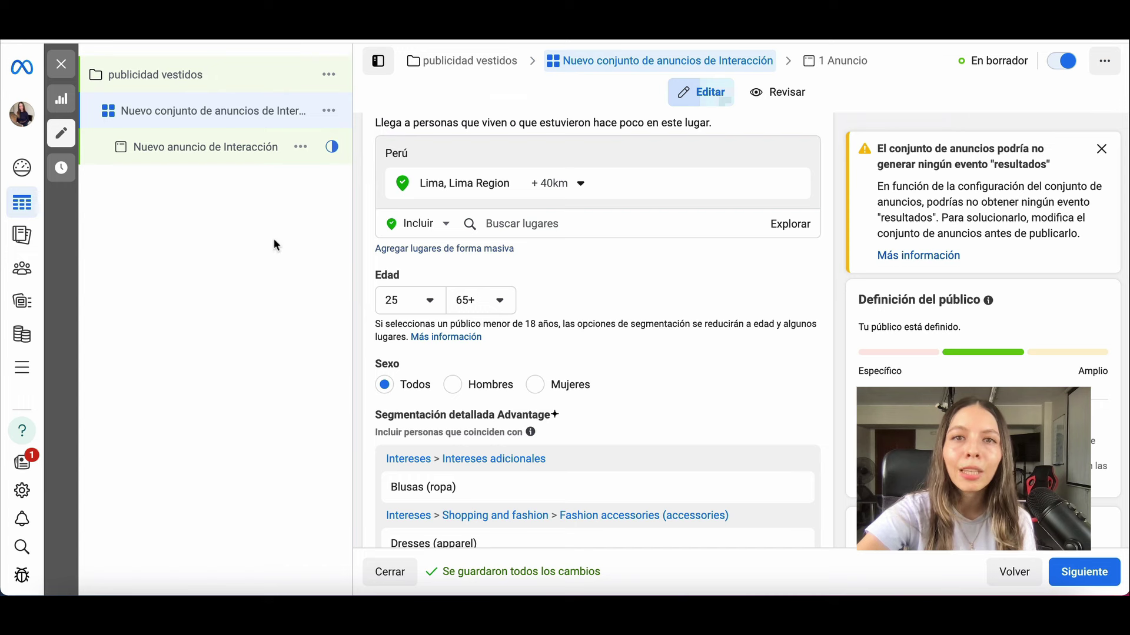
pyautogui.scroll(1, 586, 300)
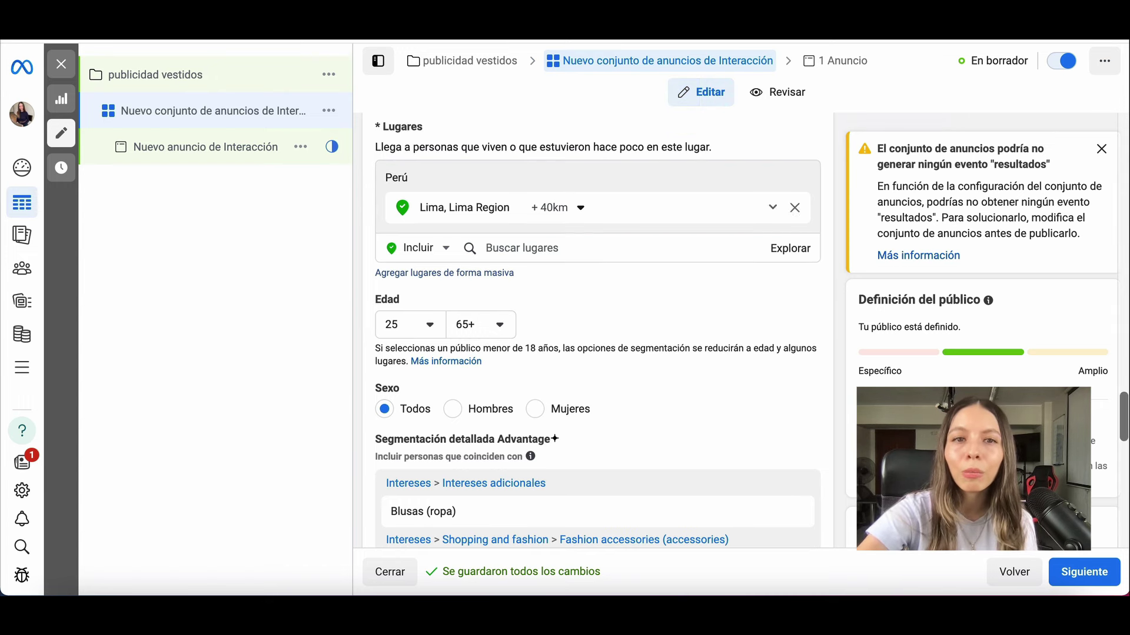
pyautogui.scroll(-2, 529, 328)
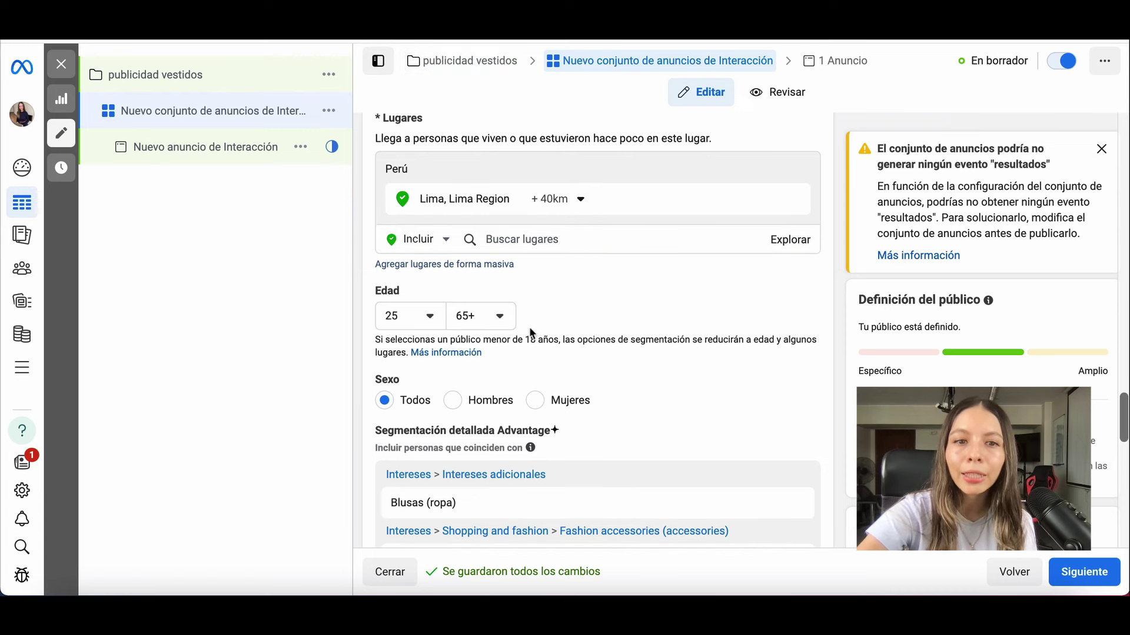
pyautogui.scroll(2, 616, 239)
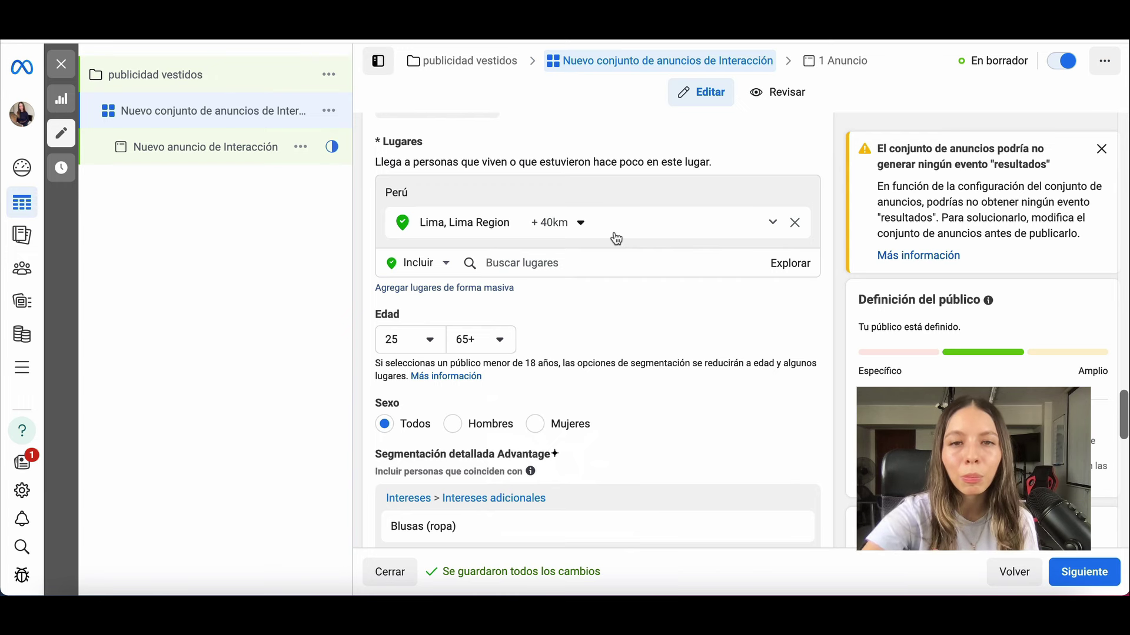
pyautogui.scroll(2, 621, 298)
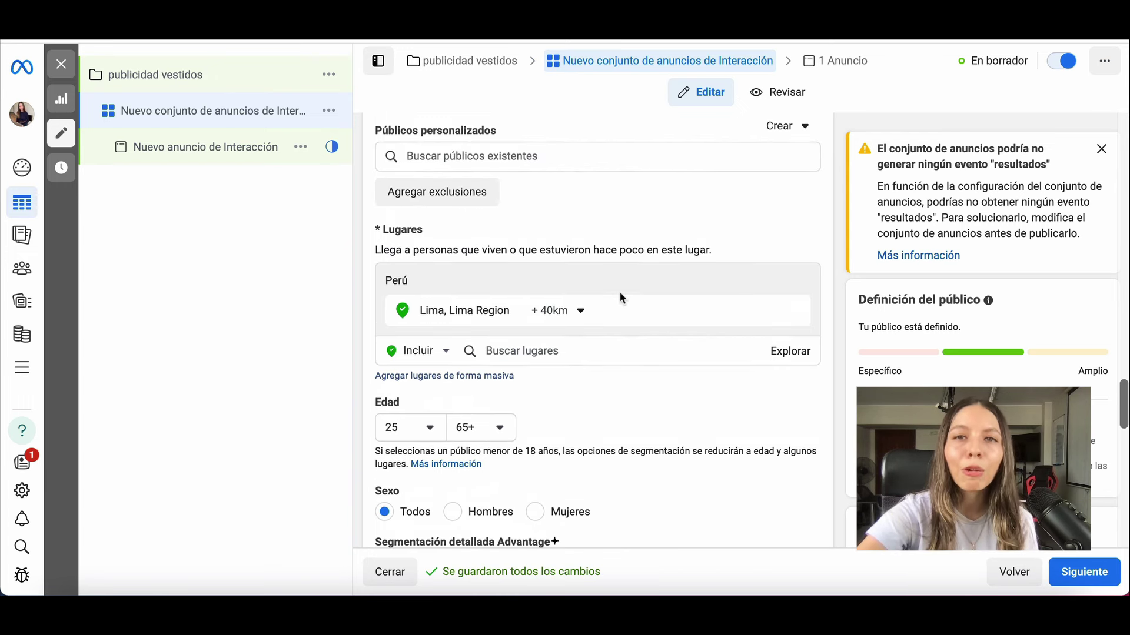
pyautogui.click(787, 127)
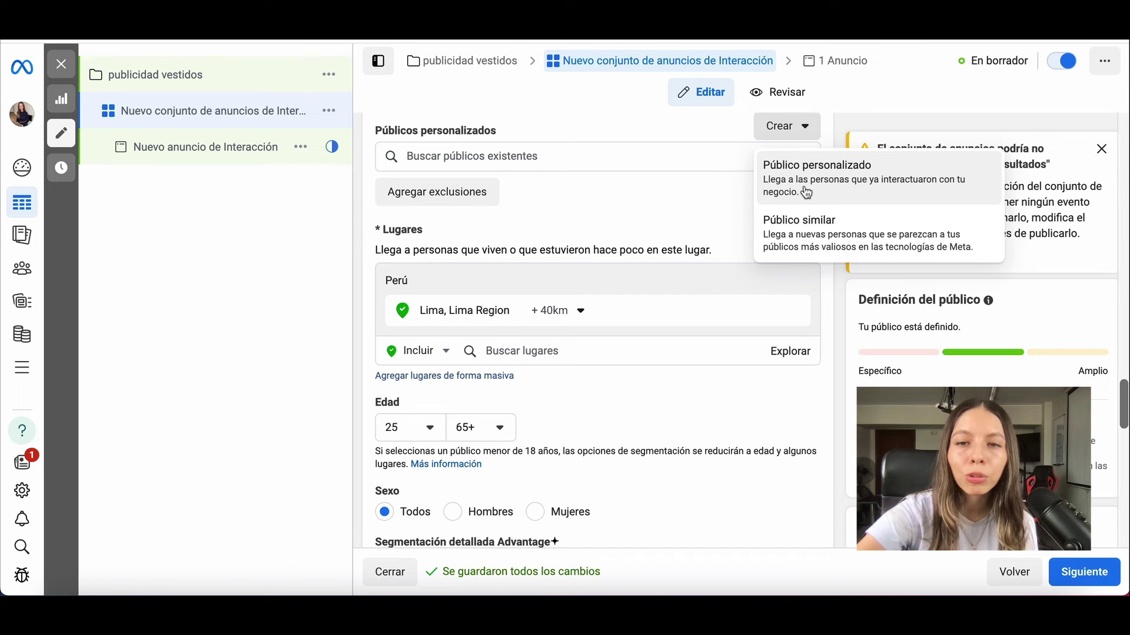
pyautogui.click(759, 188)
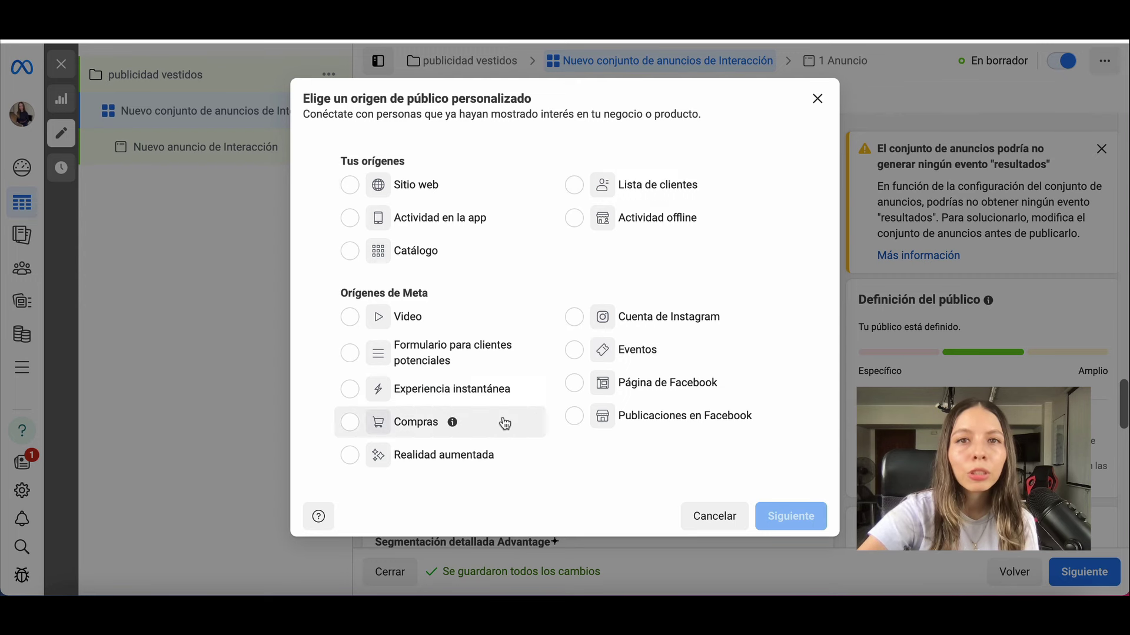
# View the Lista de clientes preparation page, return to the sources and choose Cuenta de Instagram as the custom audience source
pyautogui.click(575, 186)
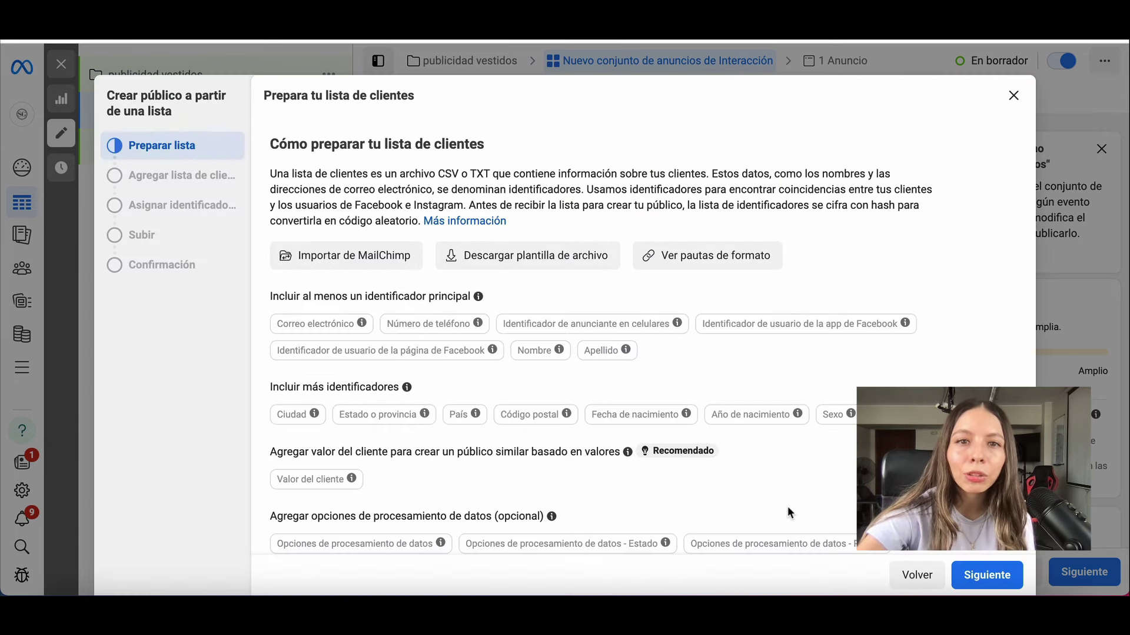
pyautogui.click(916, 577)
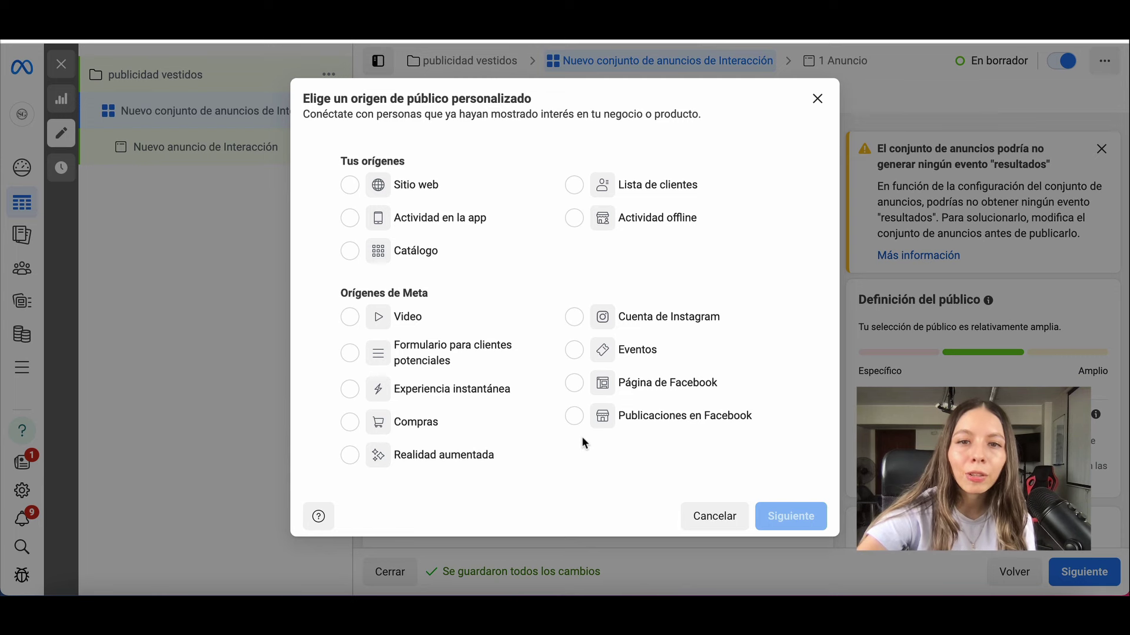
pyautogui.click(574, 319)
pyautogui.click(790, 516)
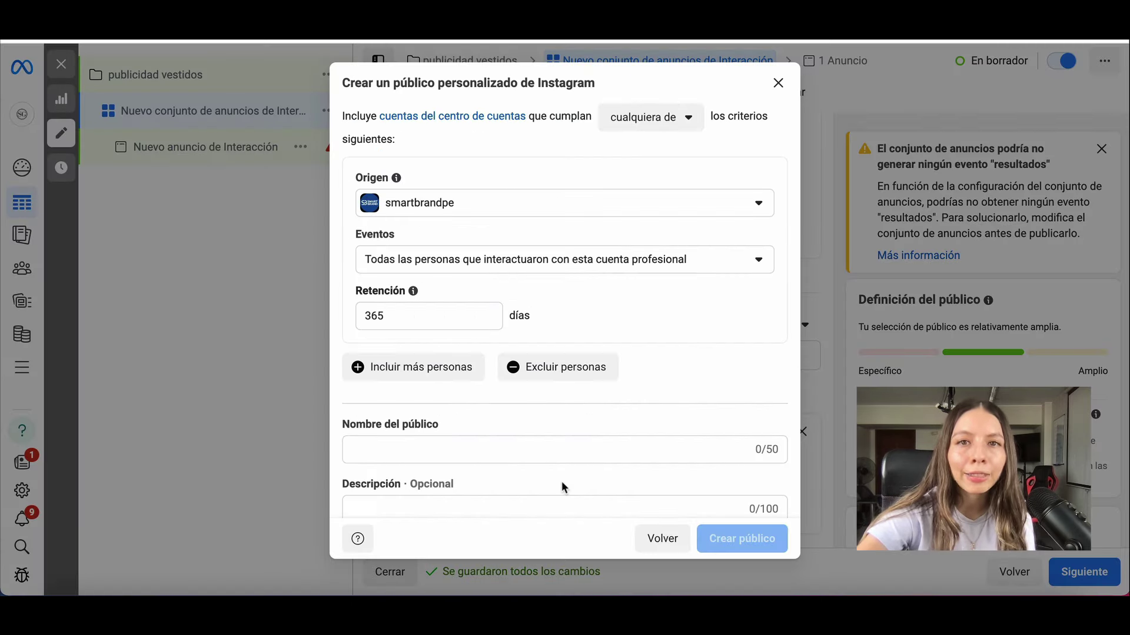
# Set Origen to the advertiser's personal Instagram account and Eventos to accounts that started following this professional account
pyautogui.click(474, 213)
pyautogui.click(471, 291)
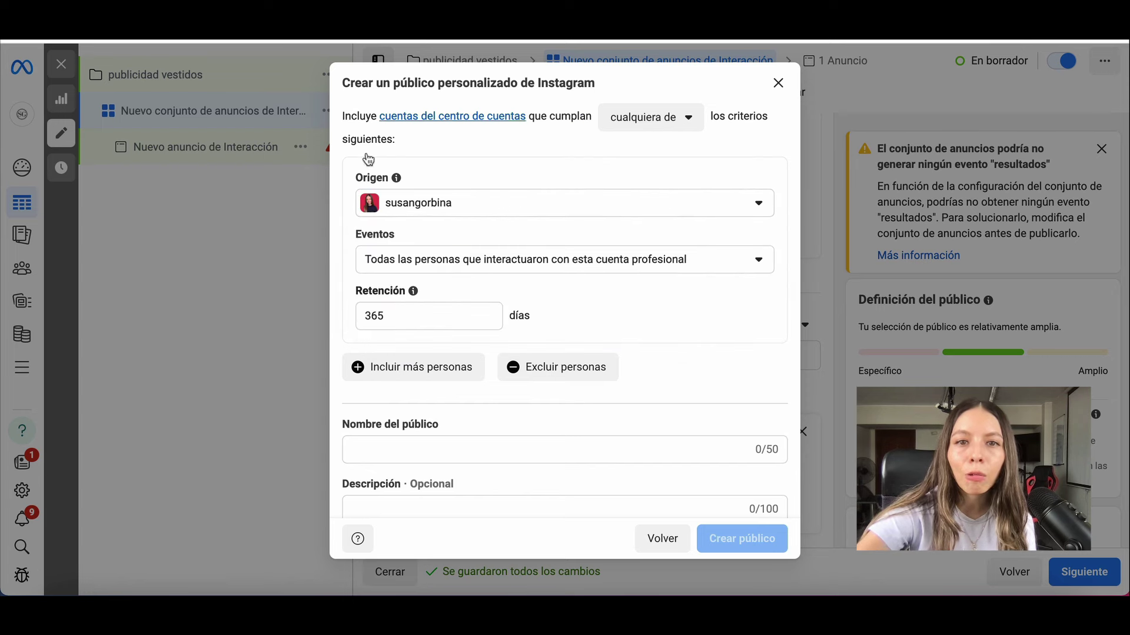
pyautogui.click(500, 260)
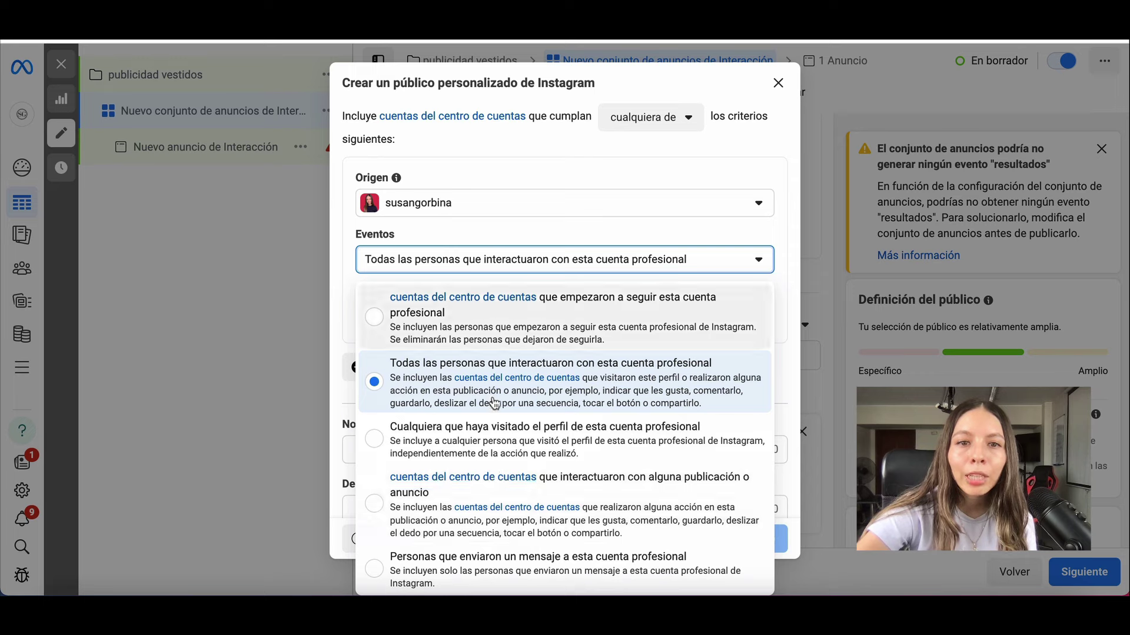
pyautogui.click(586, 327)
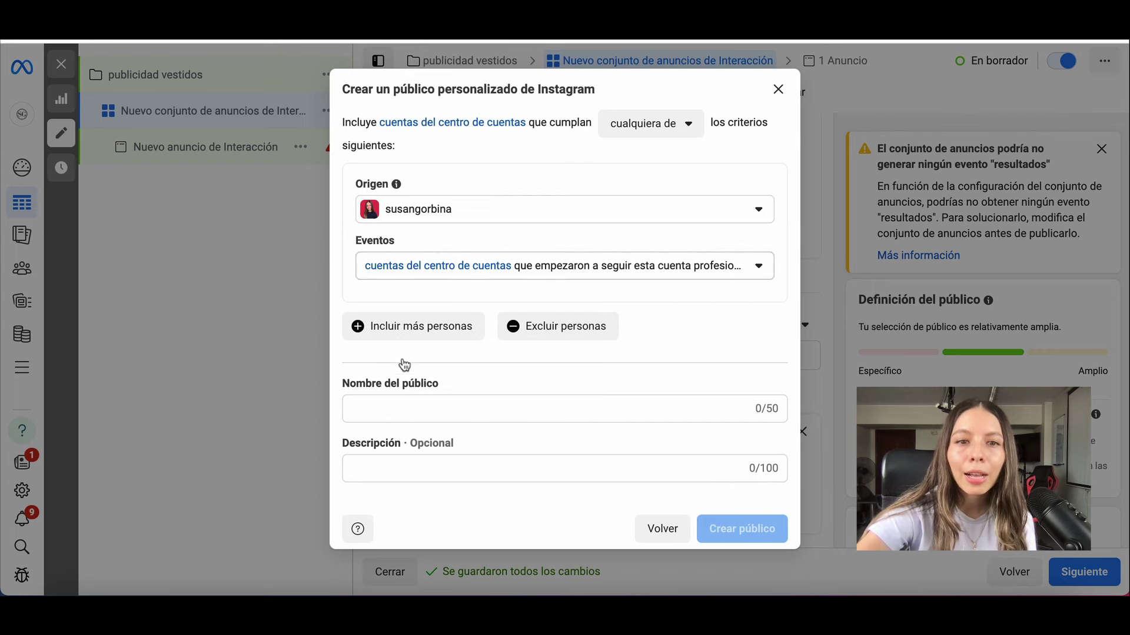
# Name the Instagram custom audience "seguidores instagram", create it and finish the audience setup
pyautogui.click(414, 407)
pyautogui.write('seg')
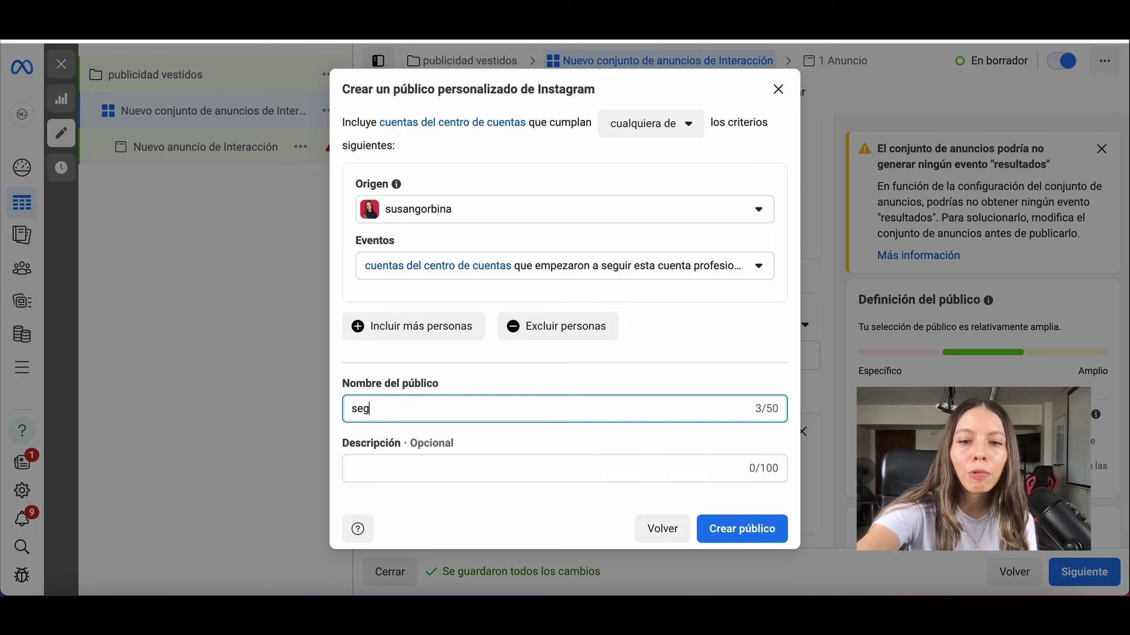
pyautogui.write('uidores ins')
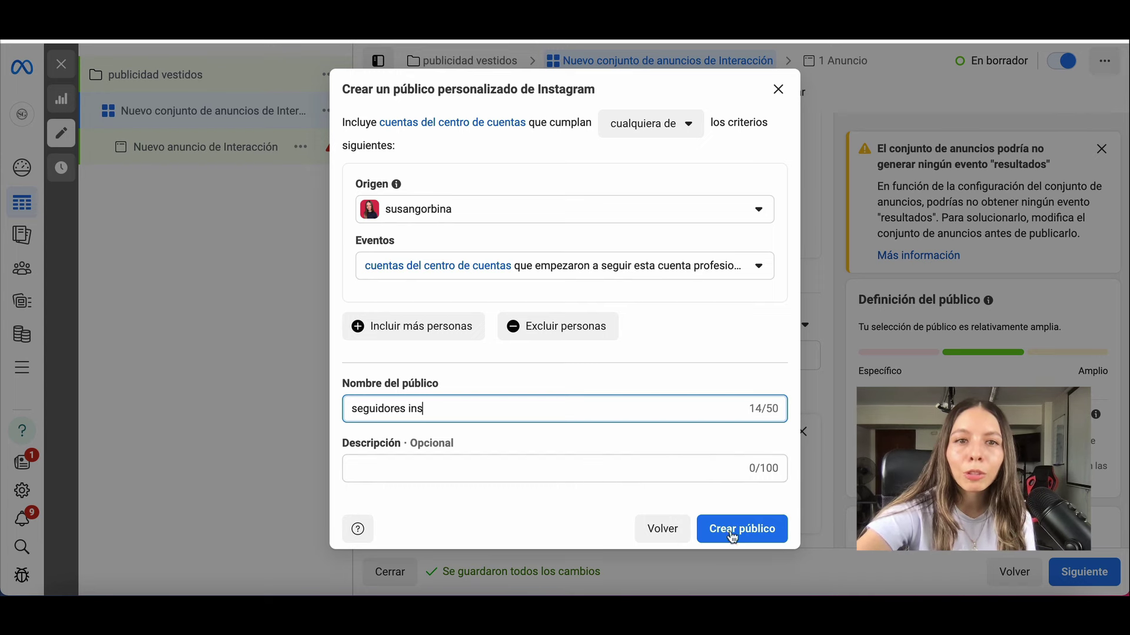
pyautogui.write('tal')
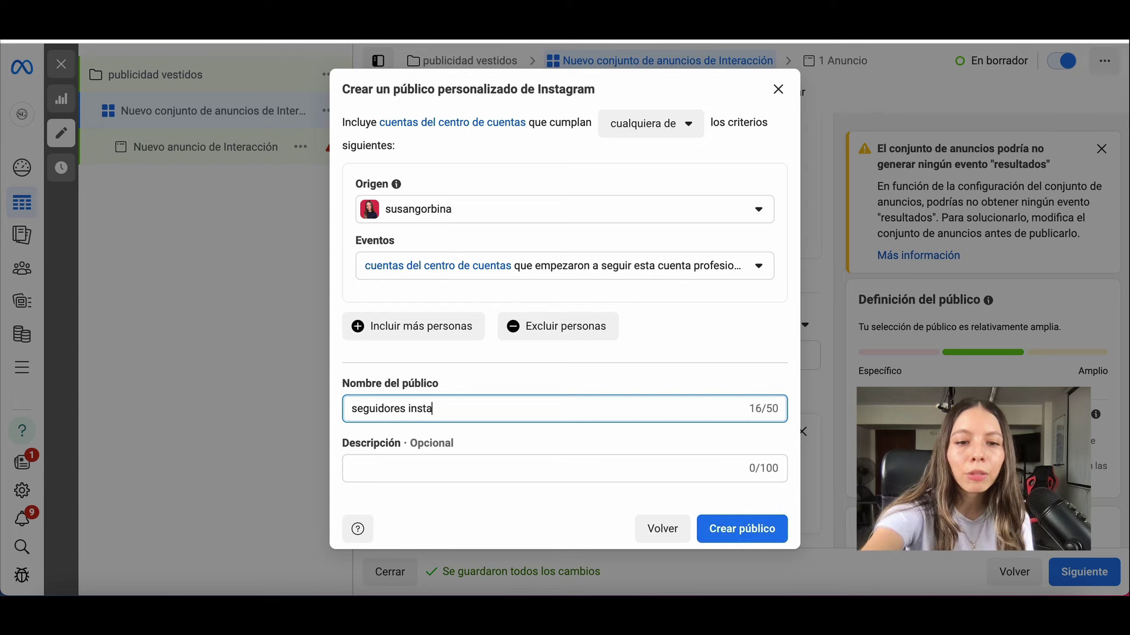
pyautogui.press('BackSpace')
pyautogui.write('gram')
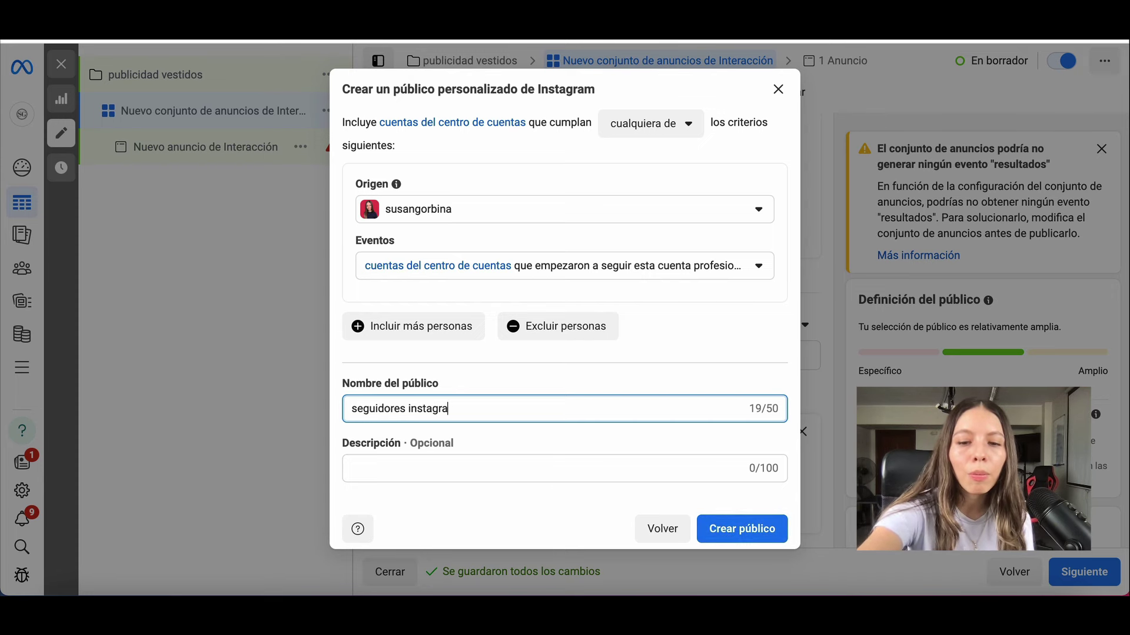
pyautogui.click(757, 536)
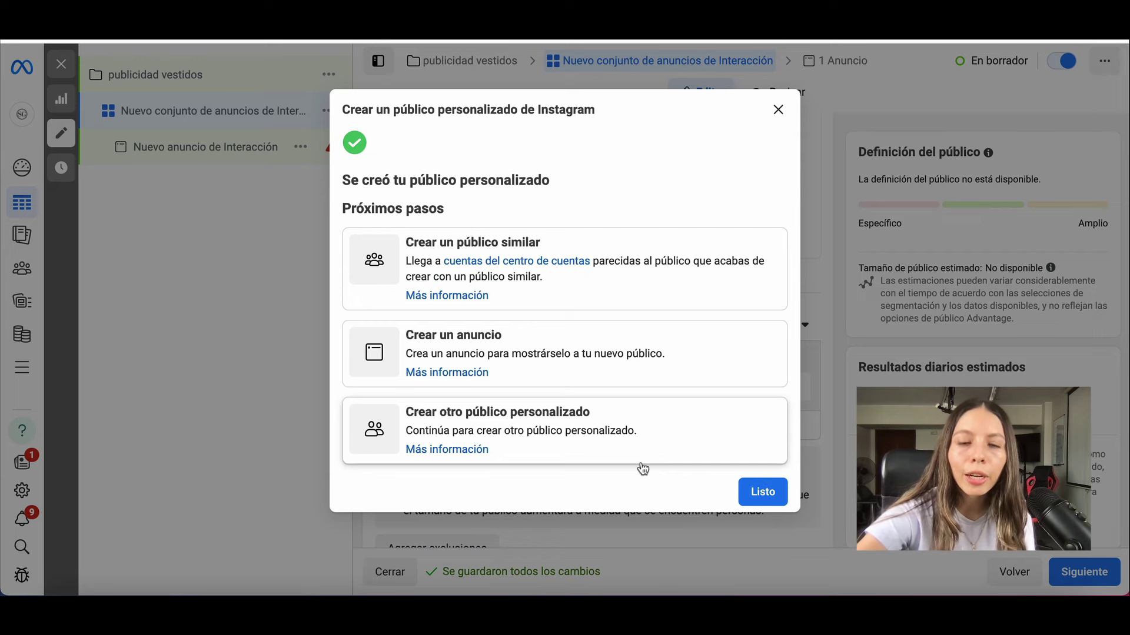
pyautogui.click(758, 501)
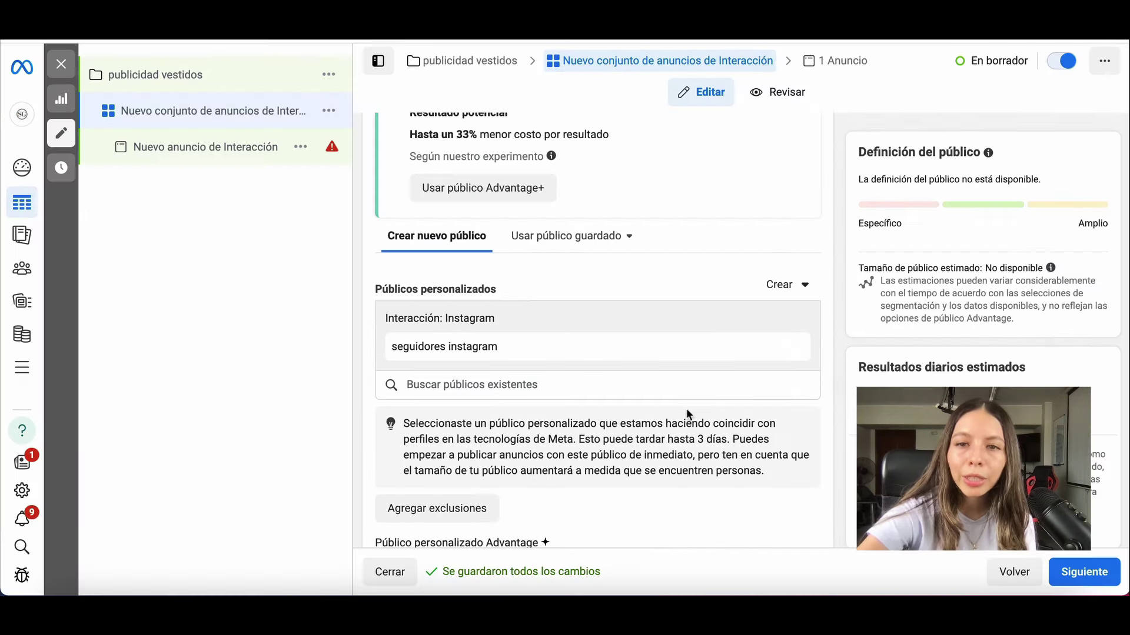
# Start a Público similar with "seguidores instagram" as its source and review its location and size settings
pyautogui.click(786, 284)
pyautogui.click(782, 380)
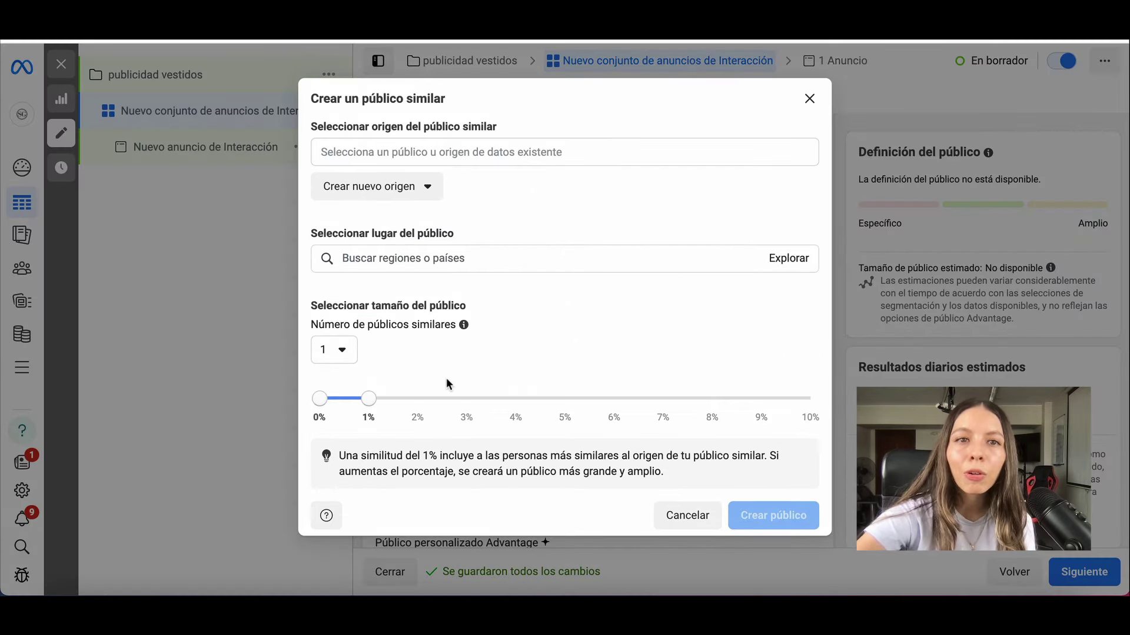
pyautogui.moveTo(507, 127)
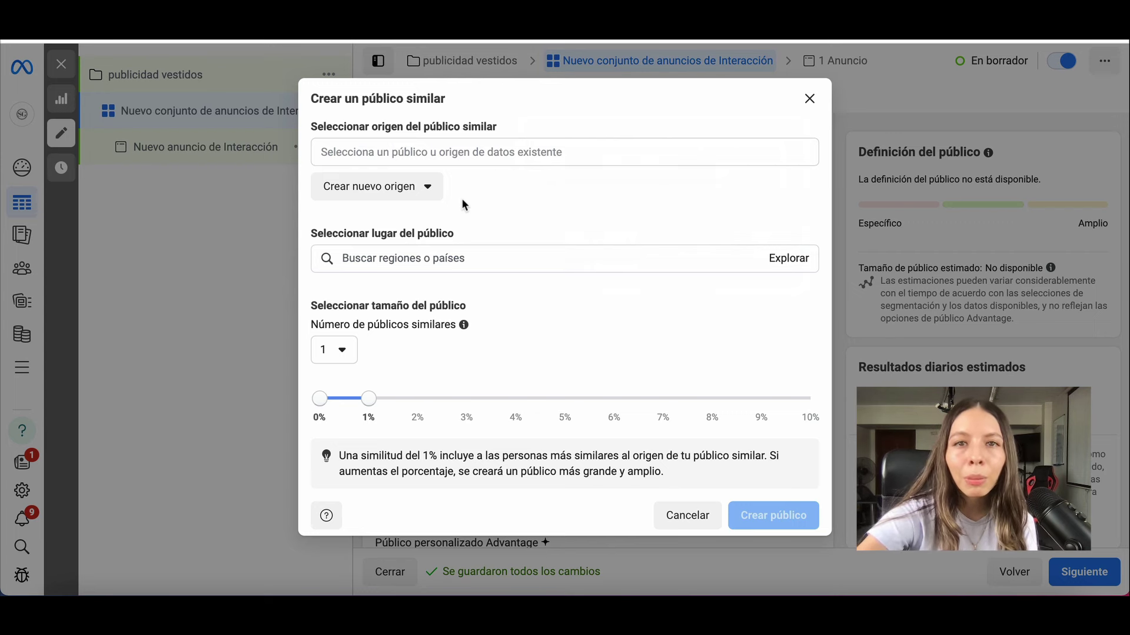
pyautogui.click(356, 160)
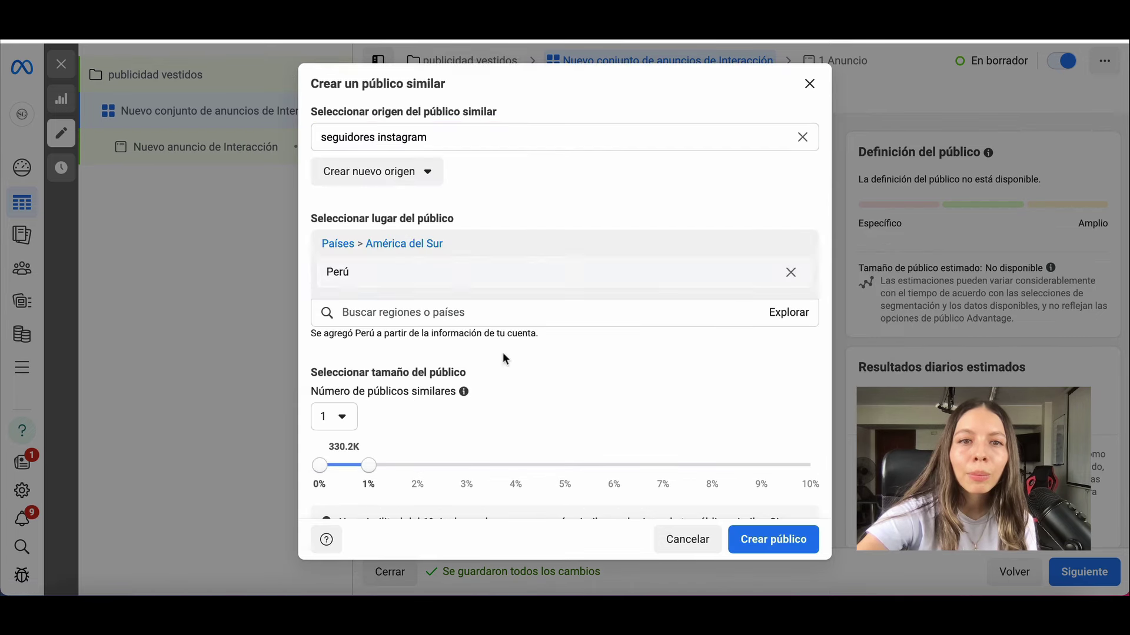
pyautogui.moveTo(539, 282)
pyautogui.scroll(-1, 546, 383)
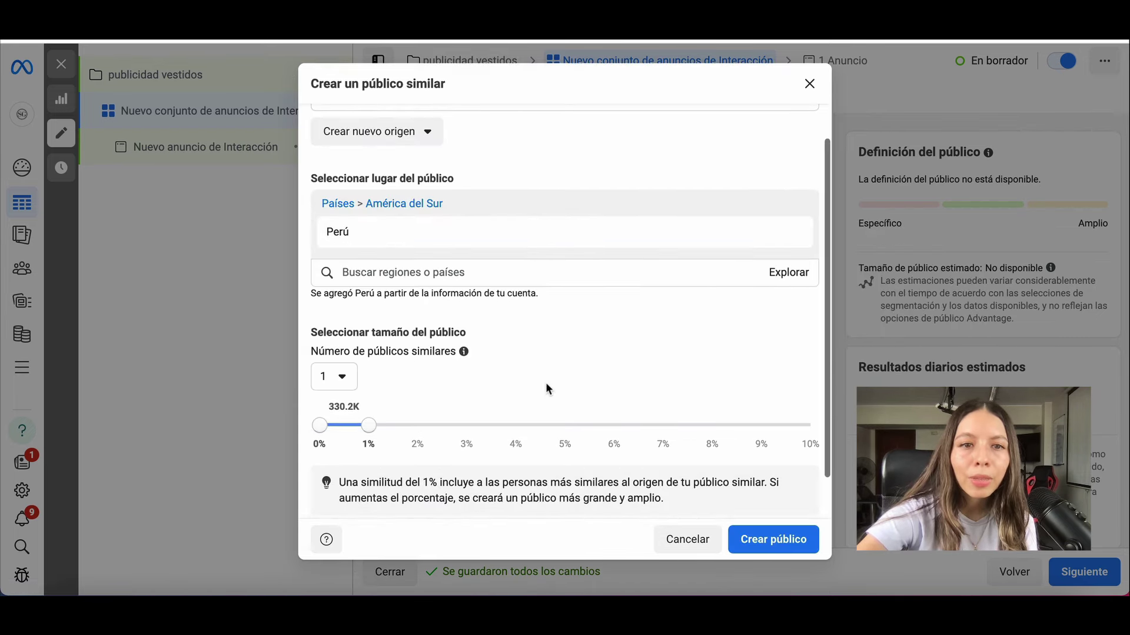
pyautogui.scroll(-1, 494, 368)
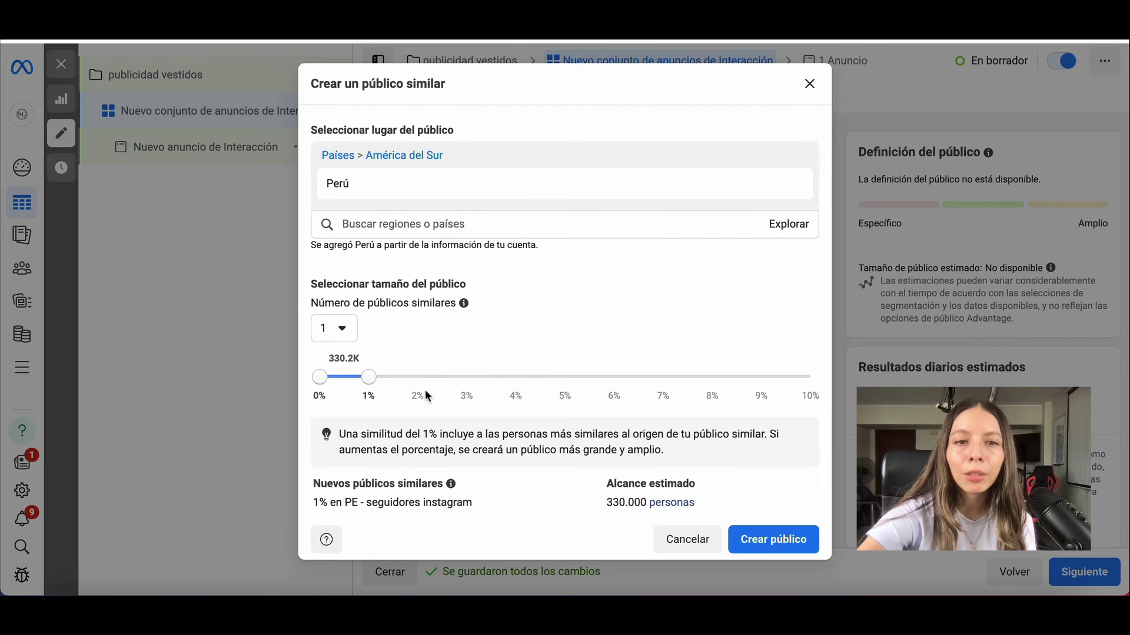
pyautogui.scroll(2, 435, 364)
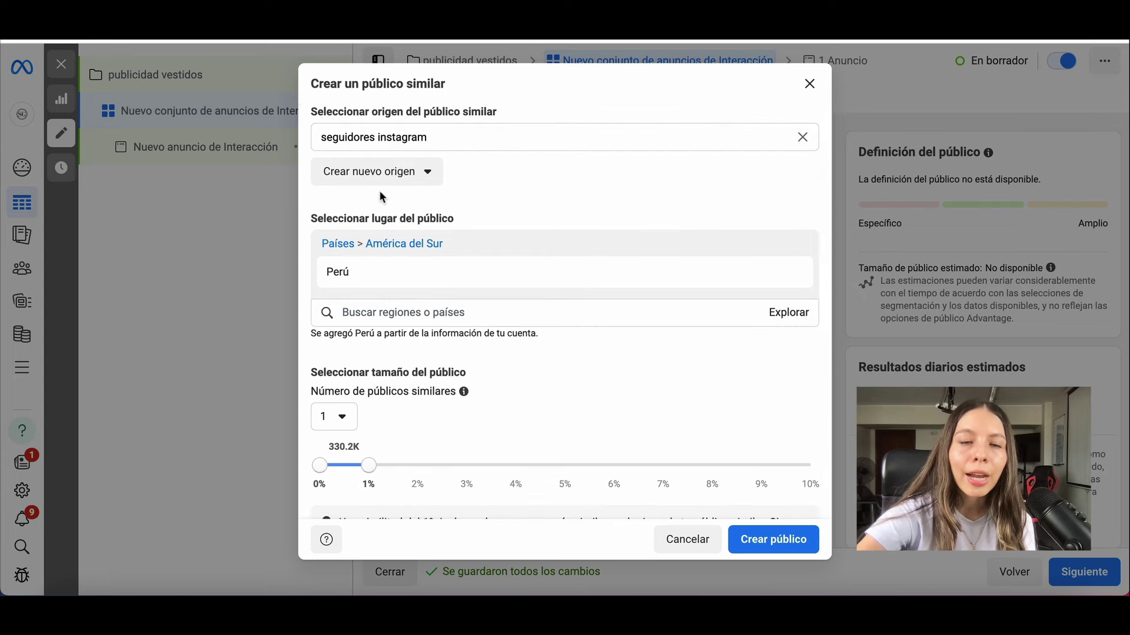
pyautogui.scroll(-1, 457, 423)
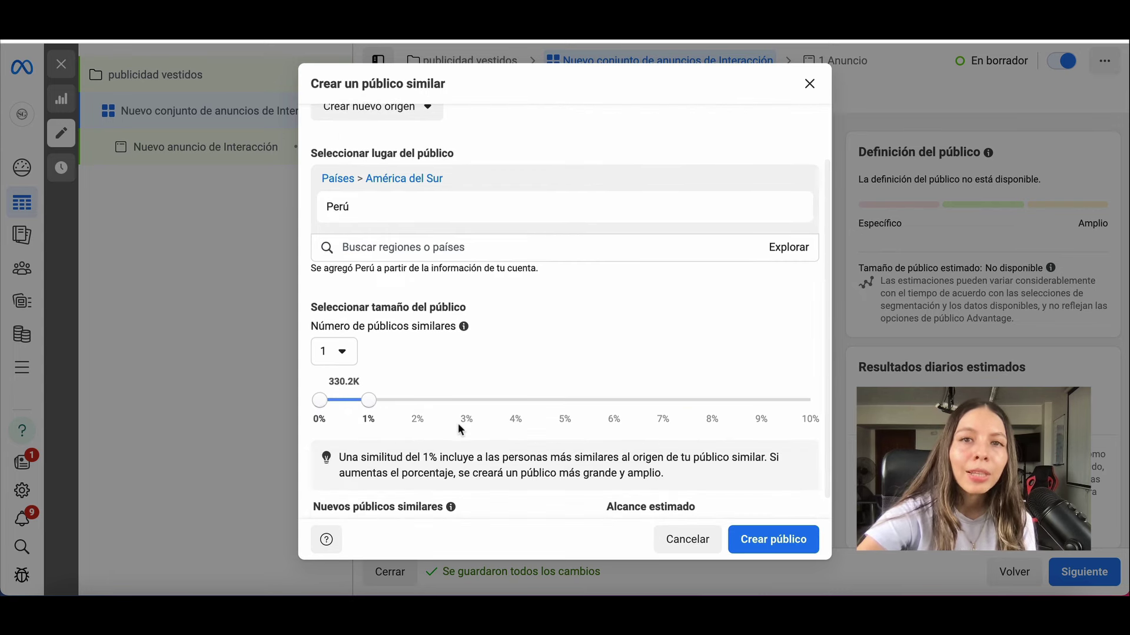
pyautogui.scroll(1, 457, 423)
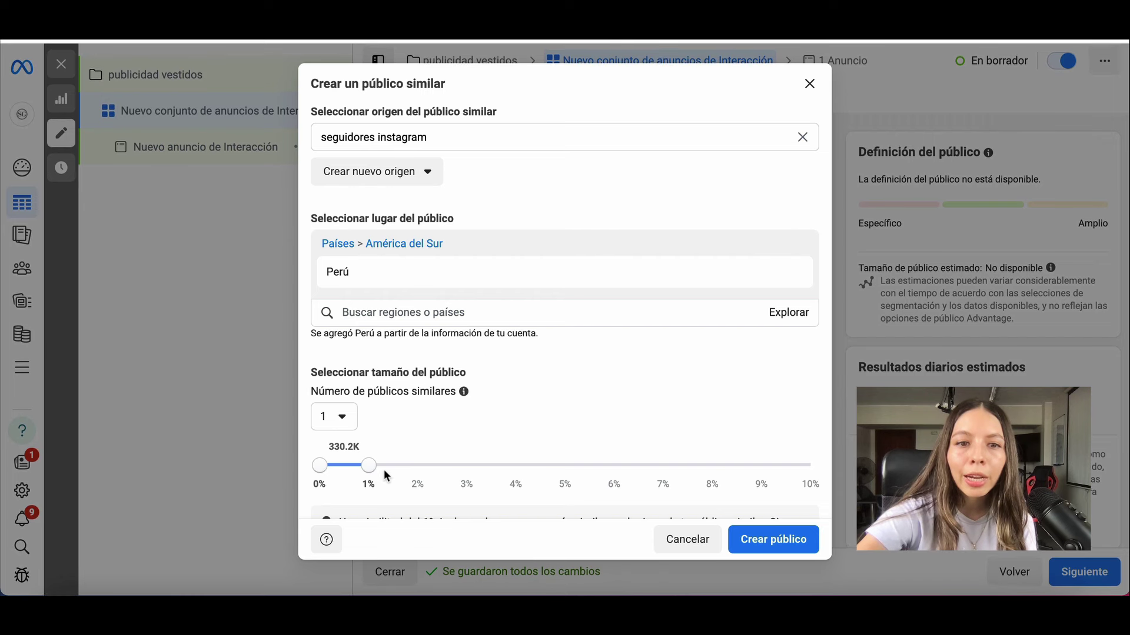
# Try different sizes for the Público similar, including 3%, 9%, 2% and 10%
pyautogui.moveTo(368, 466); pyautogui.dragTo(467, 469)
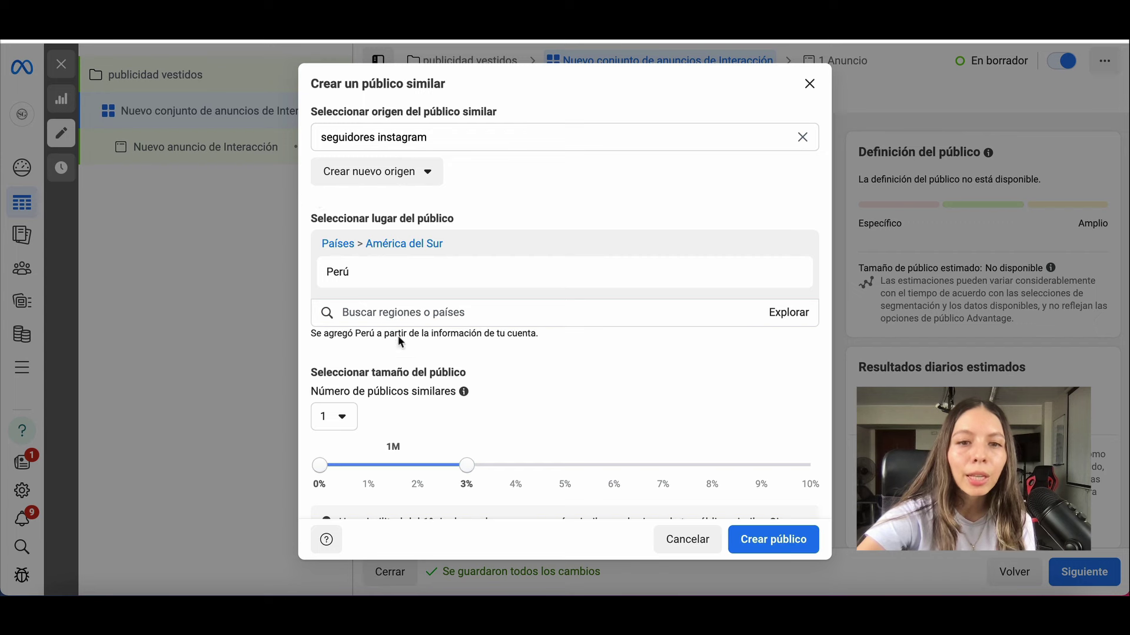
pyautogui.moveTo(468, 466); pyautogui.dragTo(757, 471)
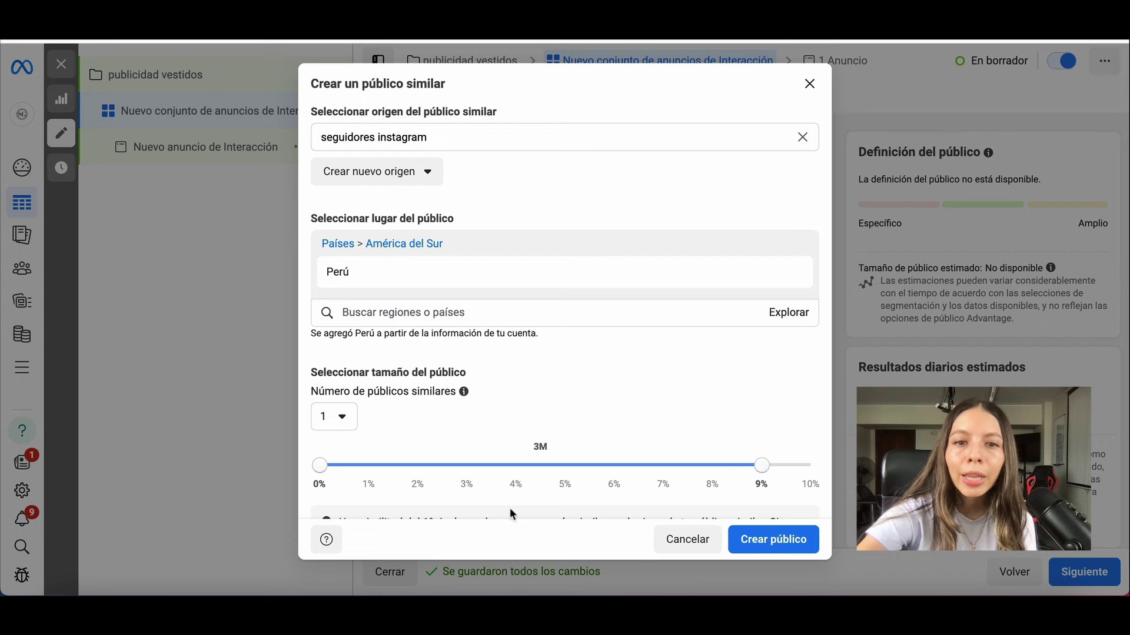
pyautogui.moveTo(574, 469); pyautogui.dragTo(421, 472)
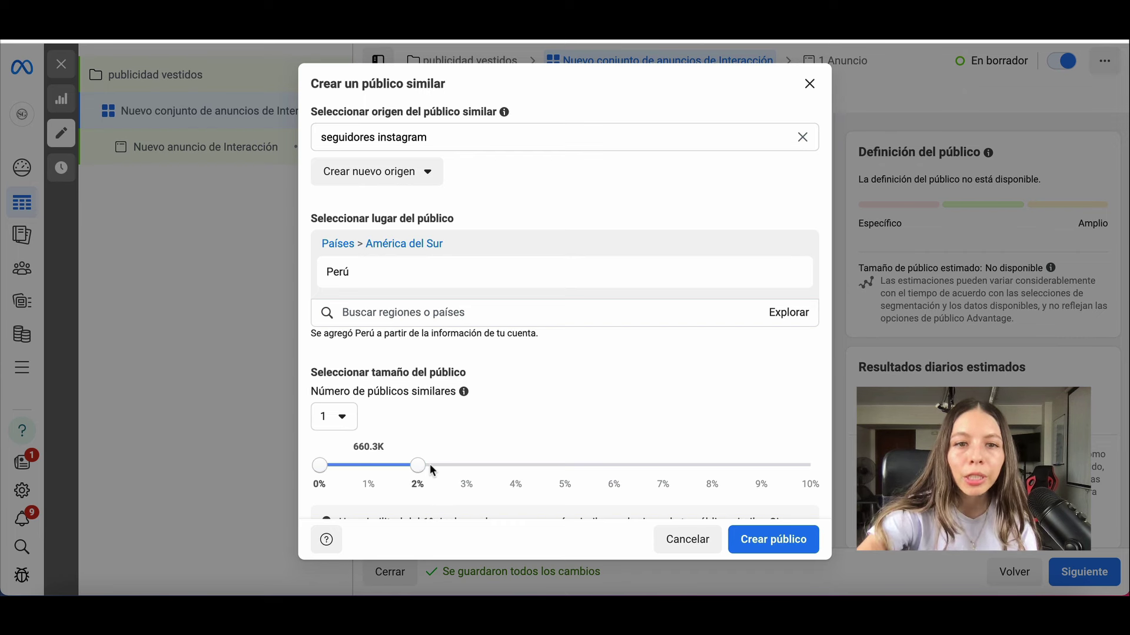
pyautogui.moveTo(417, 466); pyautogui.dragTo(455, 465)
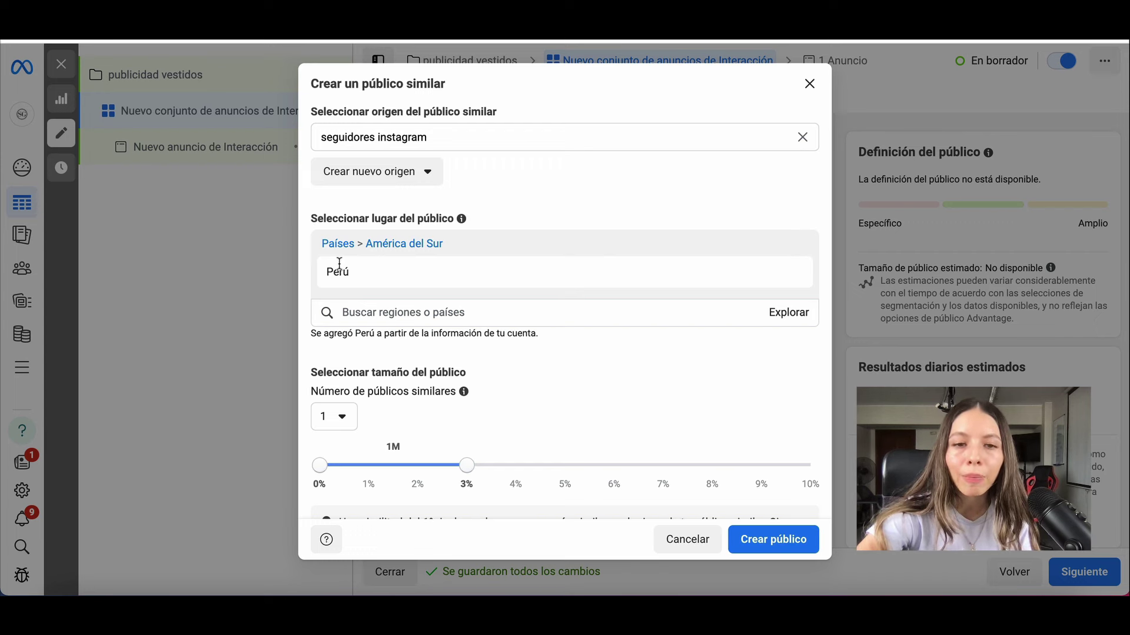
pyautogui.moveTo(592, 464); pyautogui.dragTo(713, 466)
pyautogui.click(760, 476)
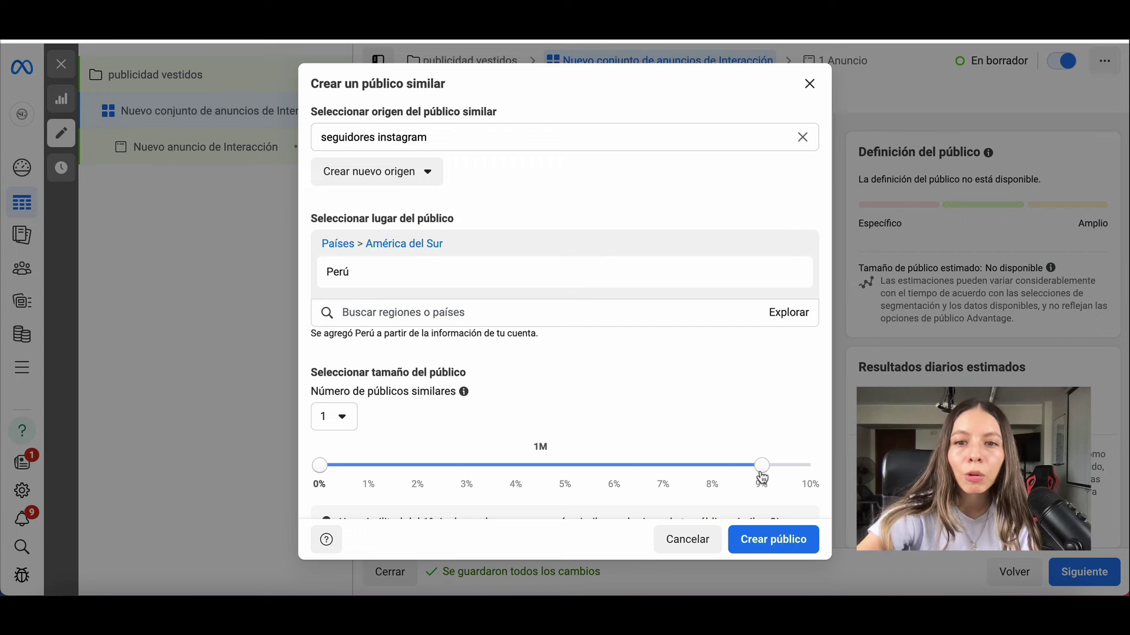
pyautogui.click(798, 471)
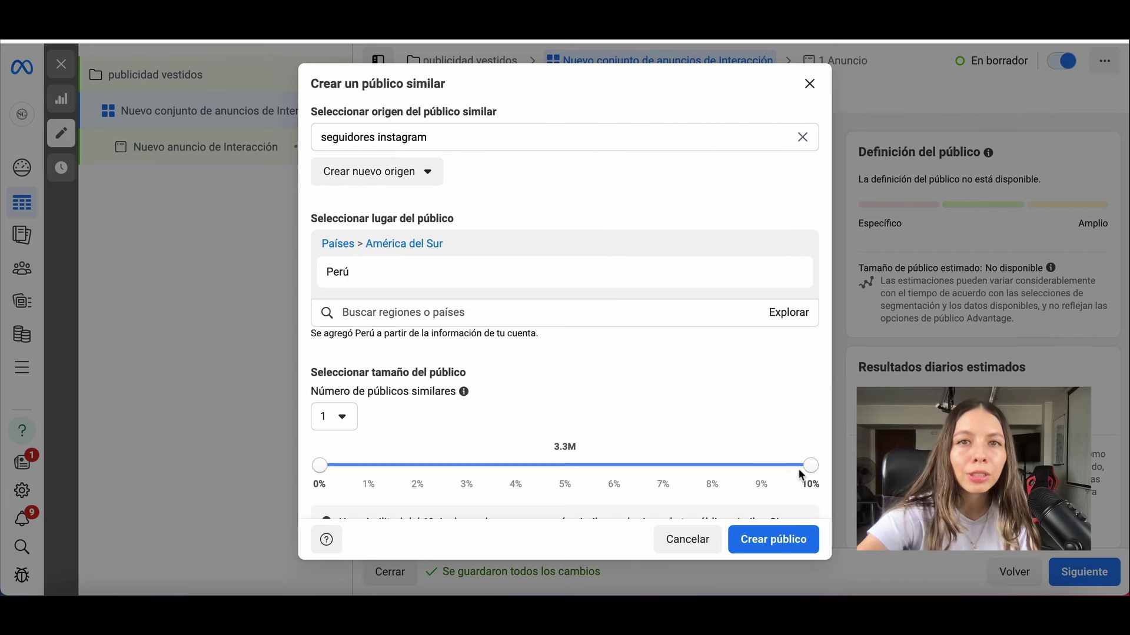
# Set the Público similar size to 2% and create the audience
pyautogui.moveTo(803, 466); pyautogui.dragTo(440, 467)
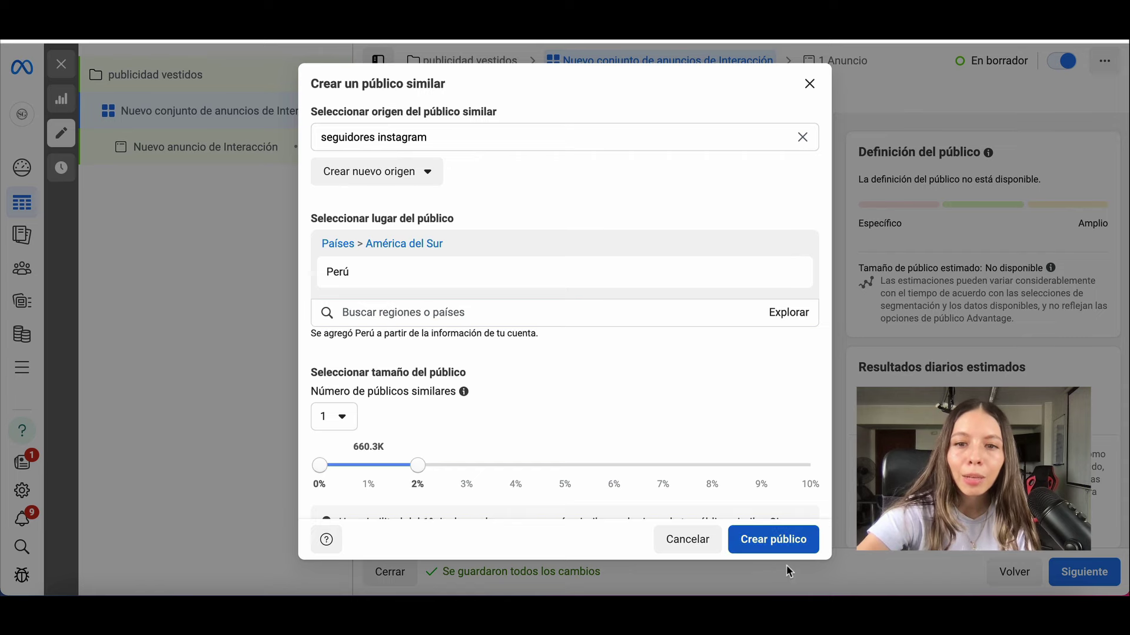
pyautogui.click(780, 540)
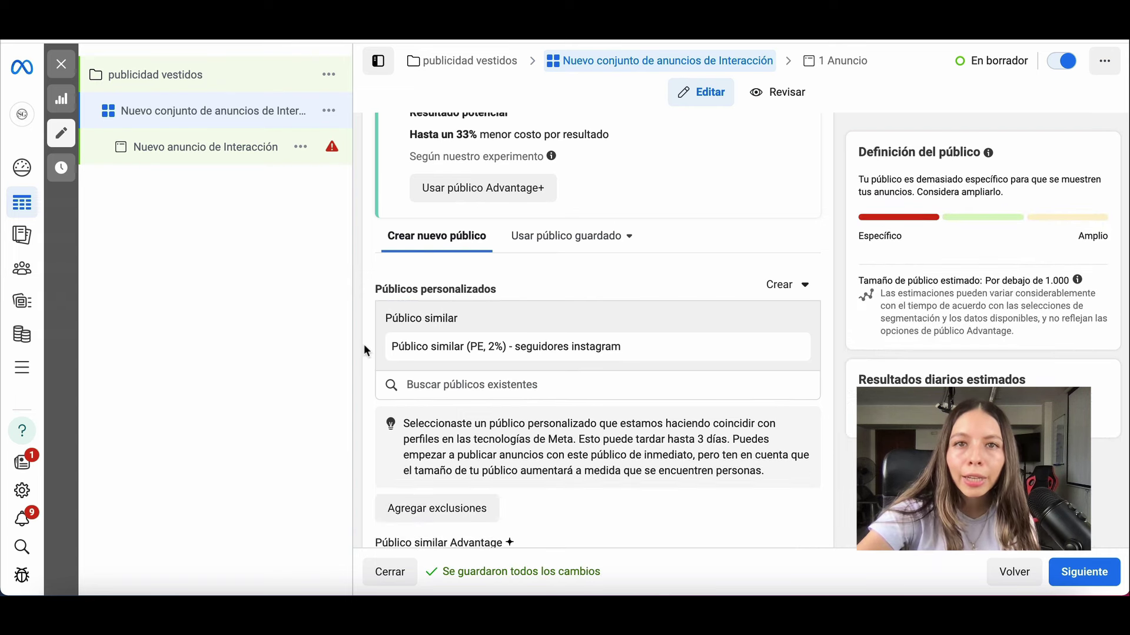
# View the audience types that can be created in the ad set and go to the account's Públicos page
pyautogui.click(802, 286)
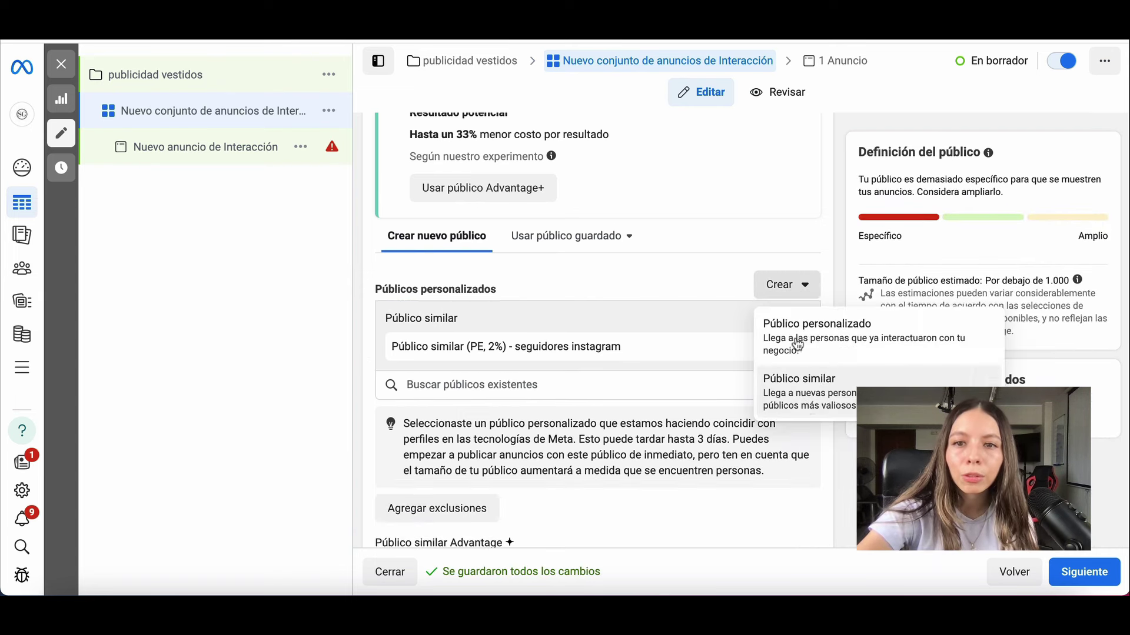
pyautogui.moveTo(17, 285)
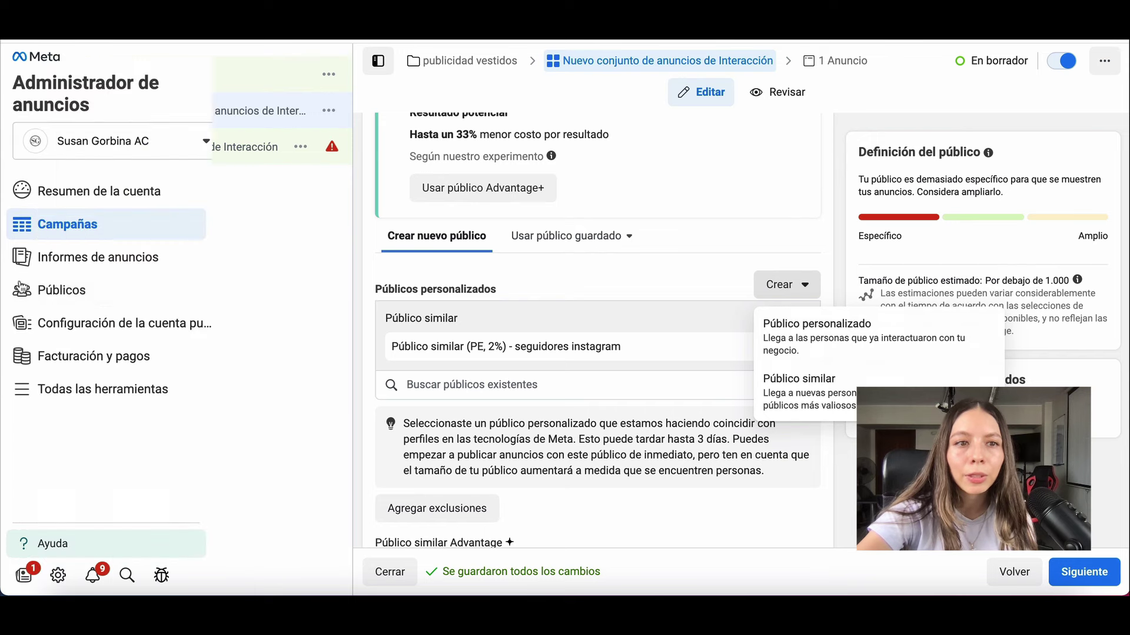
pyautogui.click(75, 295)
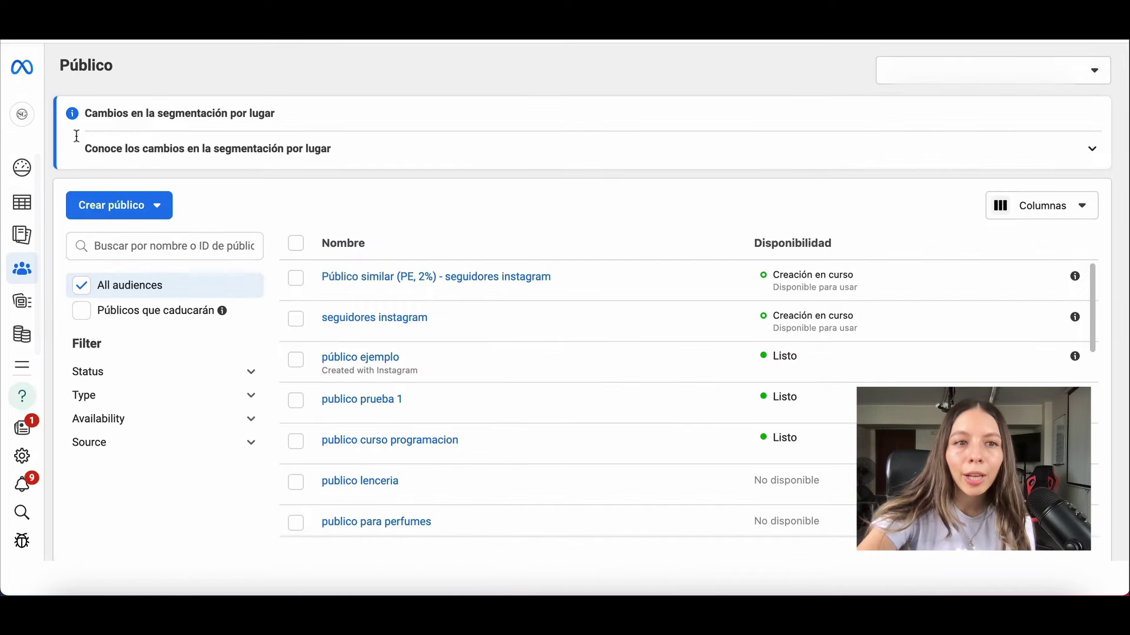
# Preview creating a Público similar and a Público personalizado from the Públicos page and review the audience list
pyautogui.click(117, 207)
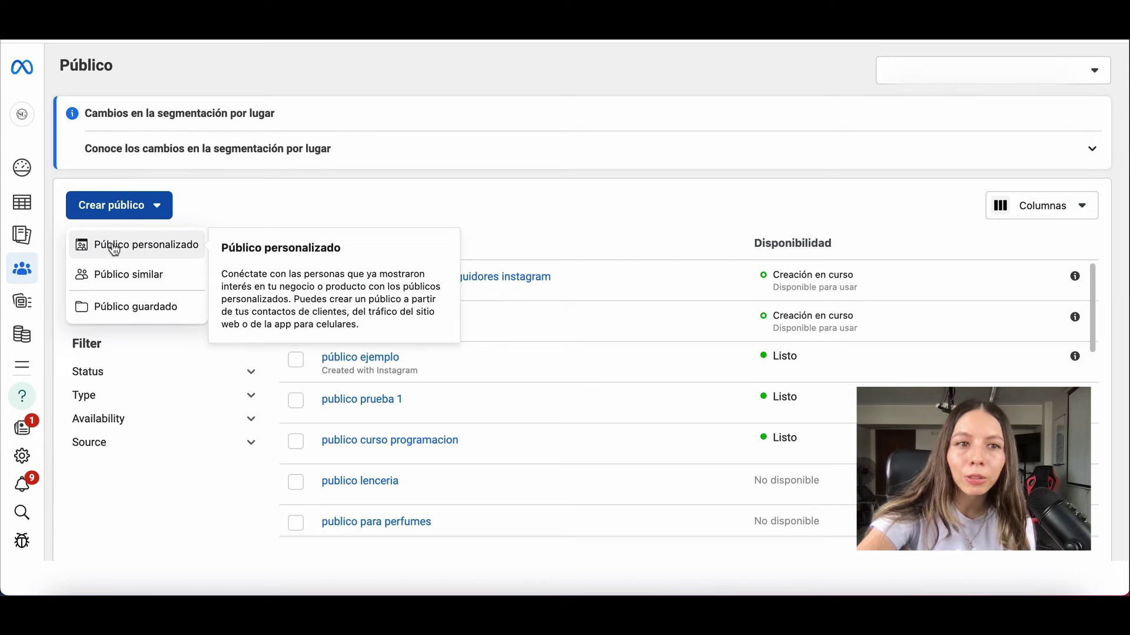
pyautogui.click(117, 276)
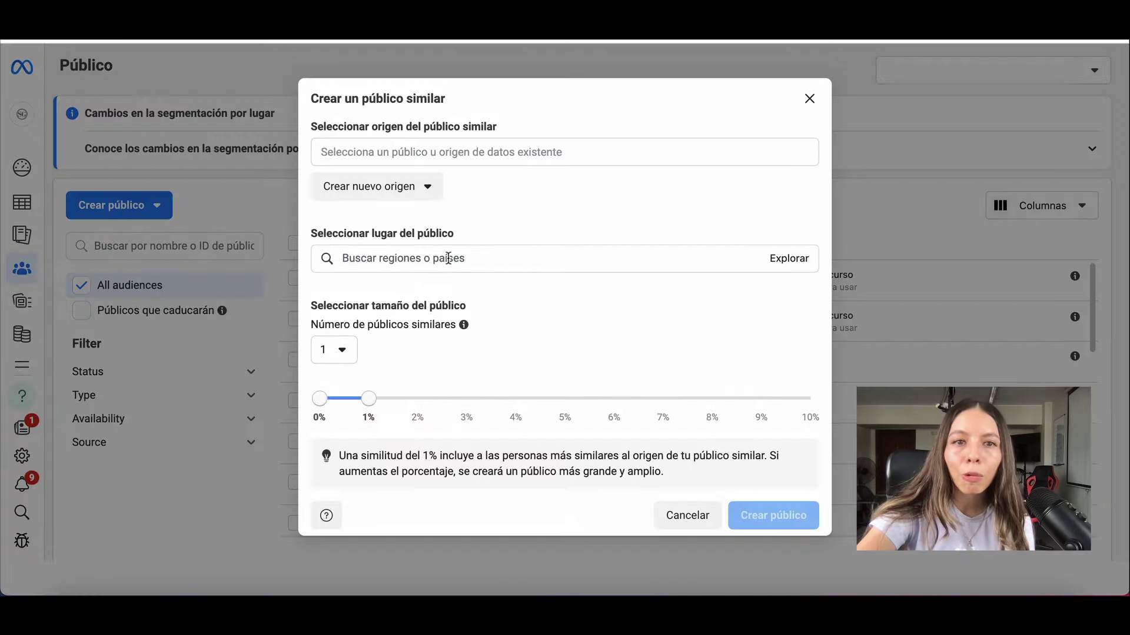
pyautogui.click(810, 98)
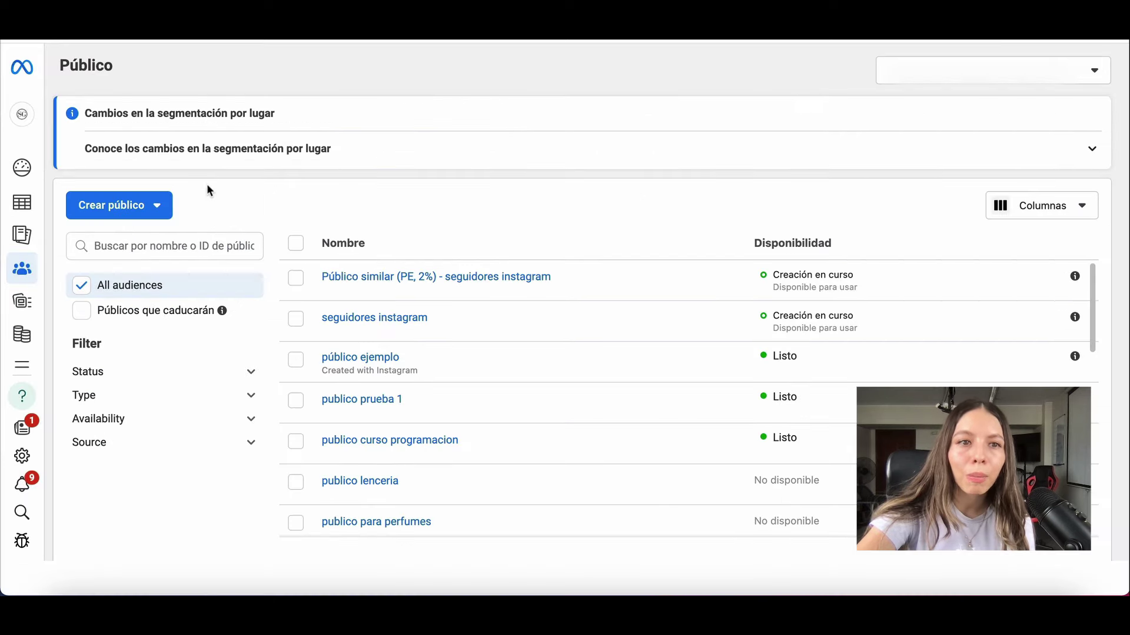
pyautogui.click(134, 208)
pyautogui.click(130, 246)
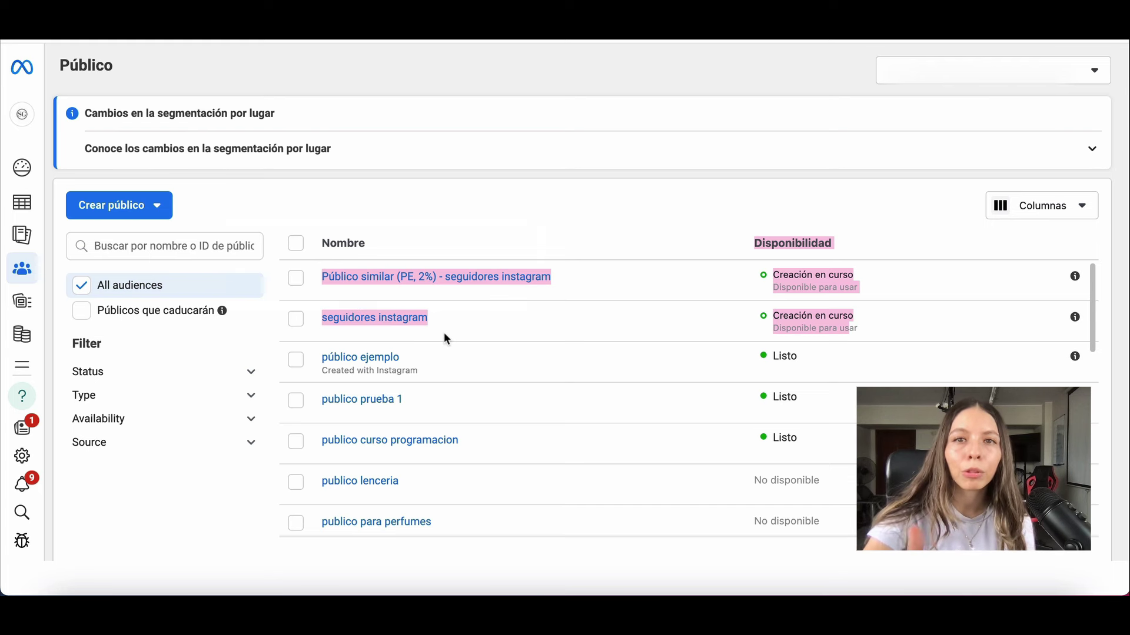
pyautogui.moveTo(335, 318)
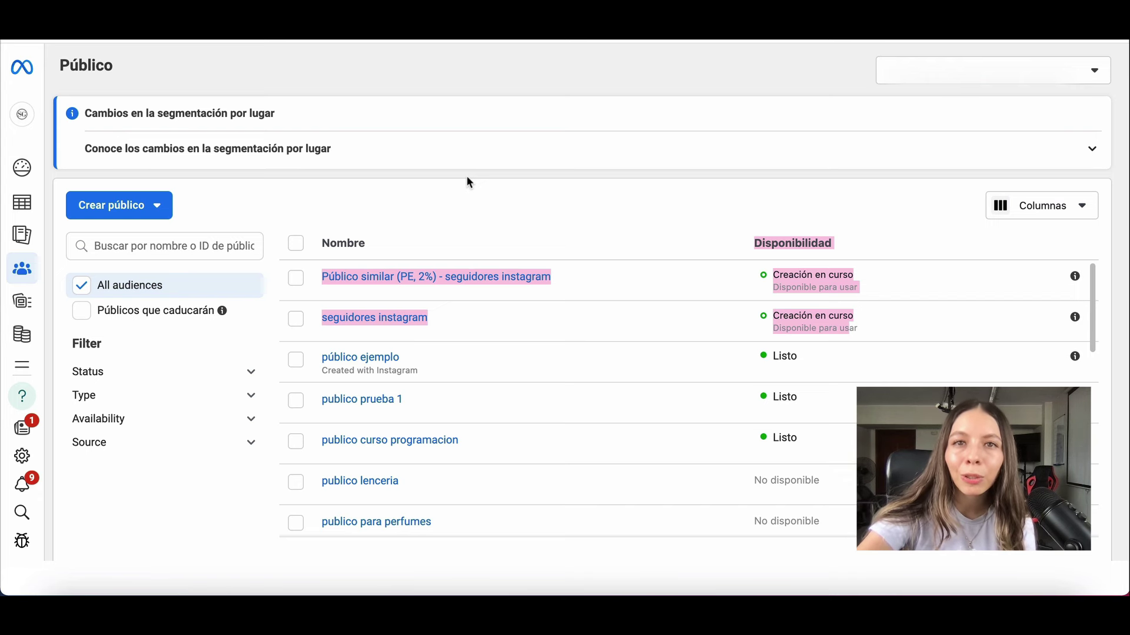
# Start another Público personalizado and select the Lista de clientes and Cuenta de Instagram sources in turn
pyautogui.click(134, 209)
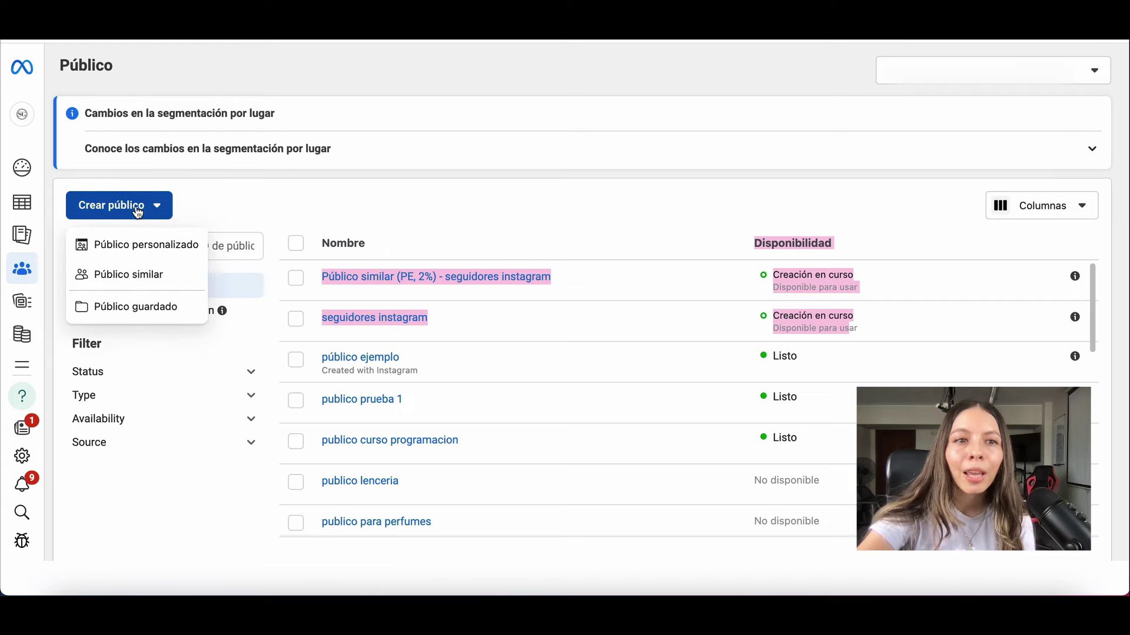
pyautogui.click(120, 254)
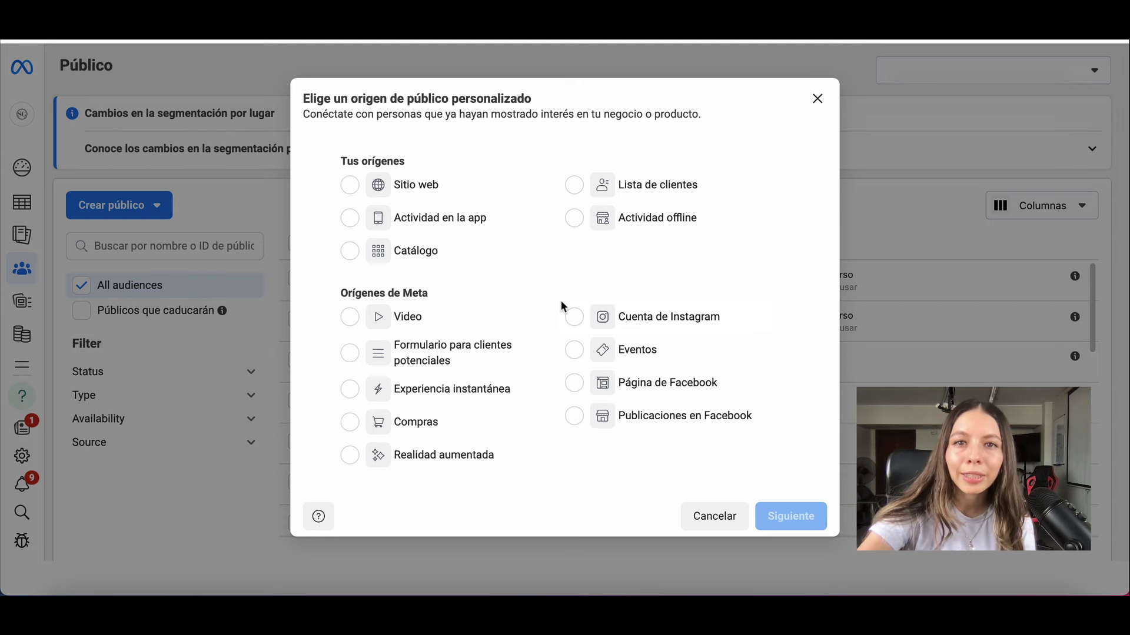
pyautogui.click(576, 188)
pyautogui.click(574, 321)
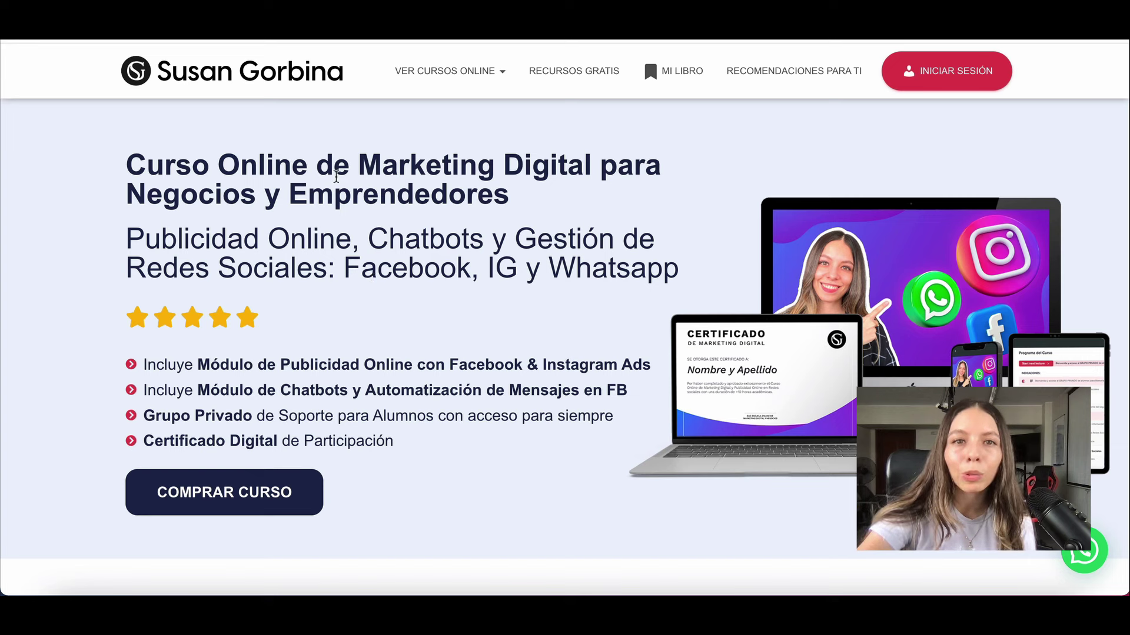
# Switch to the online marketing course website and look over its course options and student testimonials
pyautogui.moveTo(431, 78)
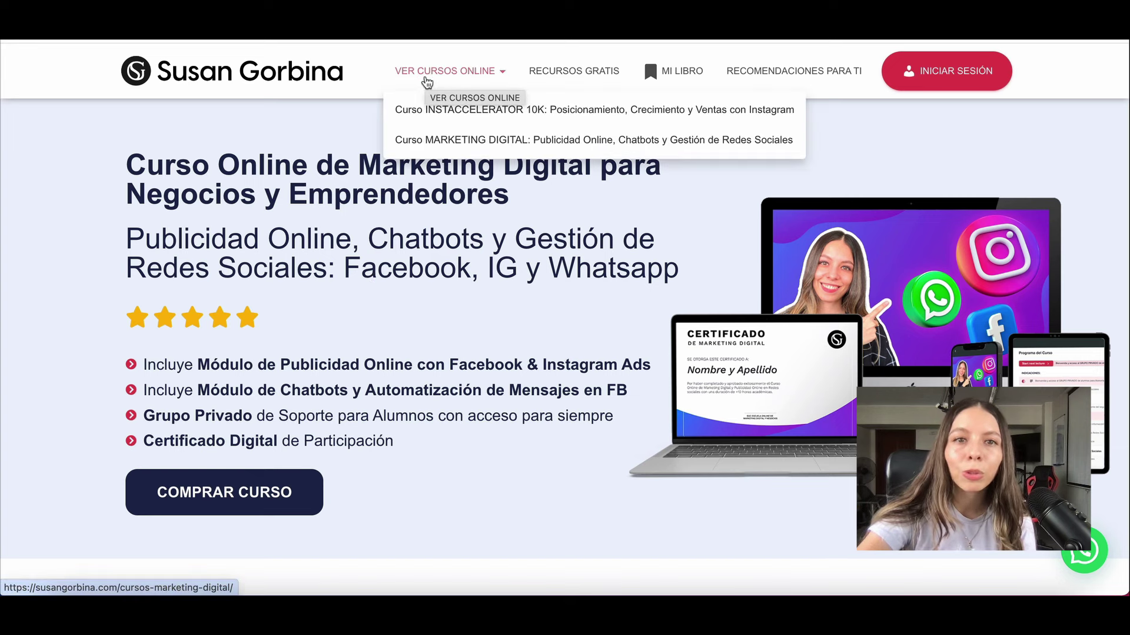
pyautogui.scroll(-10, 510, 335)
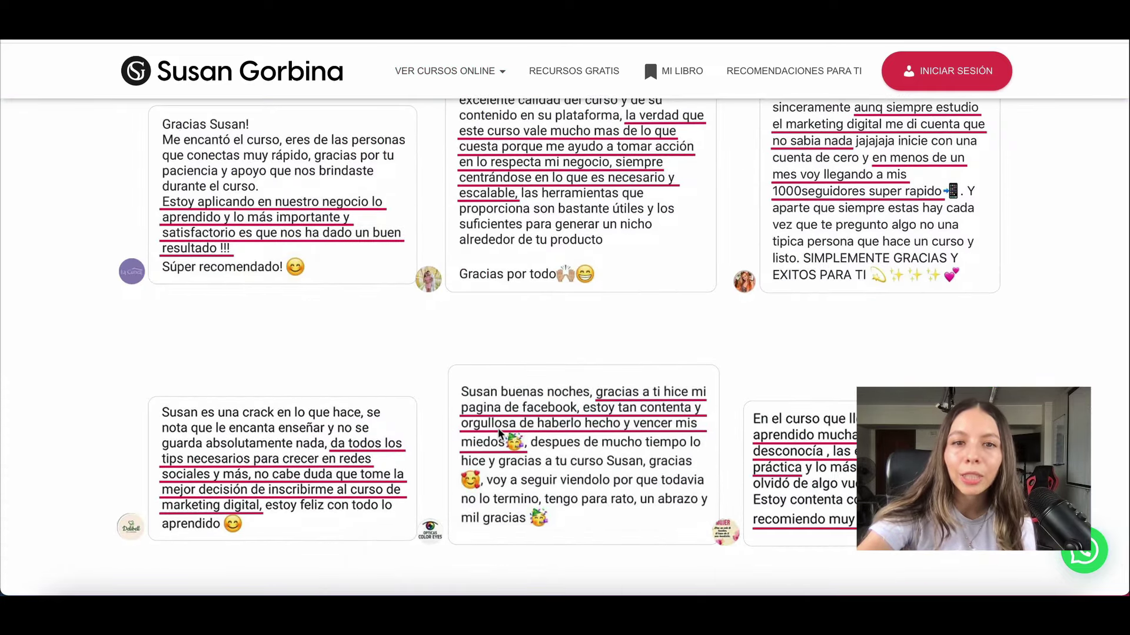
# Find the list of course modules on the page and expand Módulo 8 on Segmentación de Públicos to read its lessons
pyautogui.scroll(-20, 499, 434)
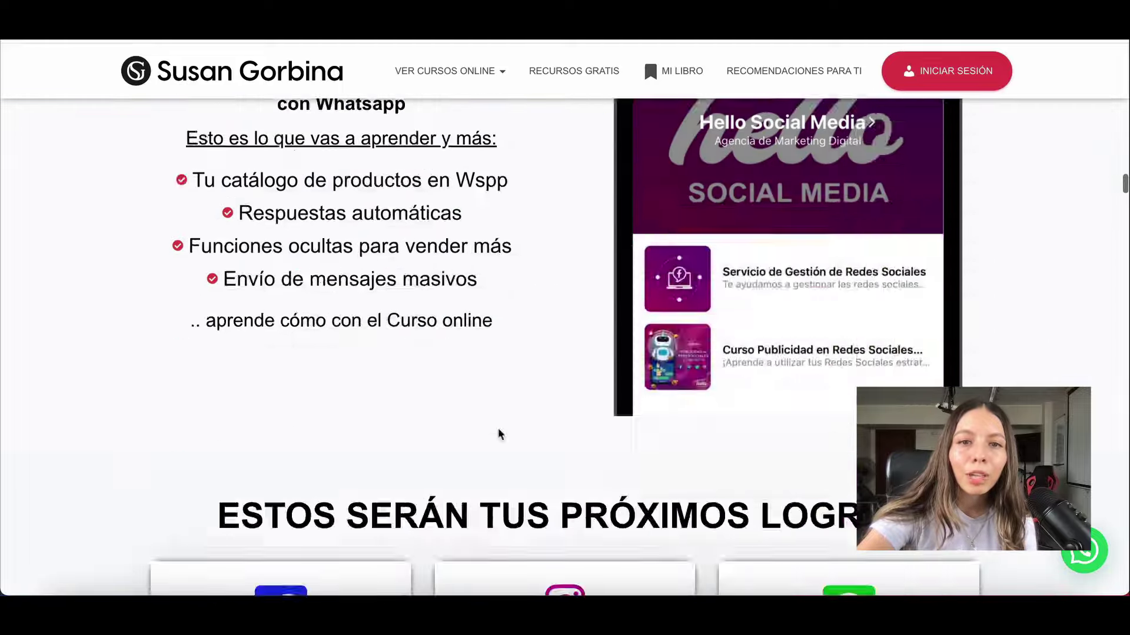
pyautogui.scroll(-20, 499, 434)
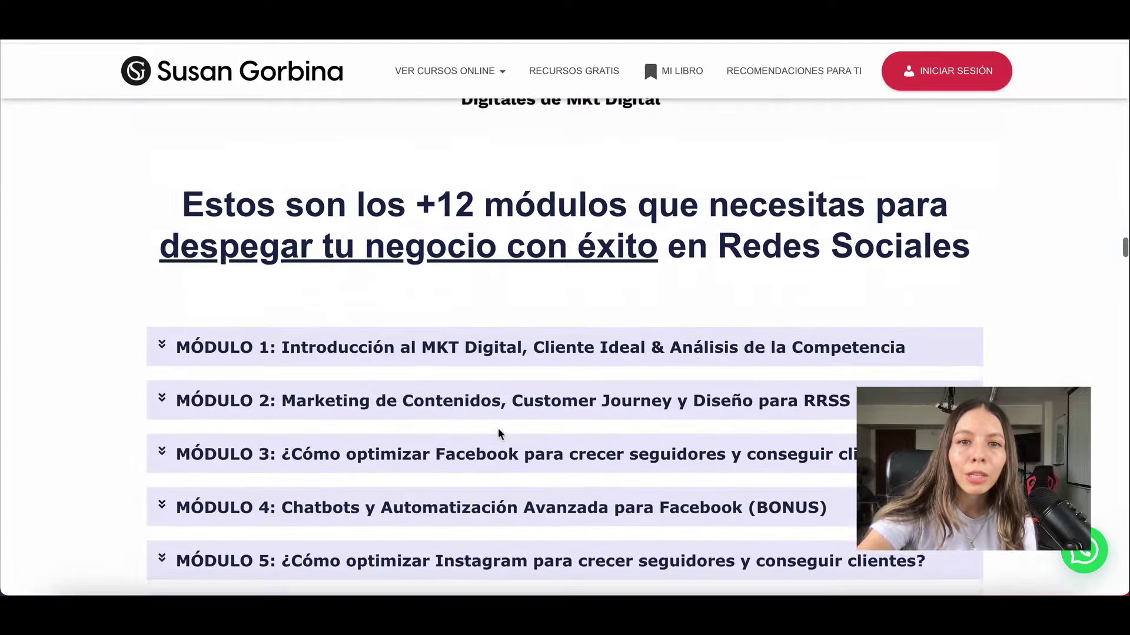
pyautogui.scroll(-1, 499, 434)
pyautogui.scroll(-6, 499, 434)
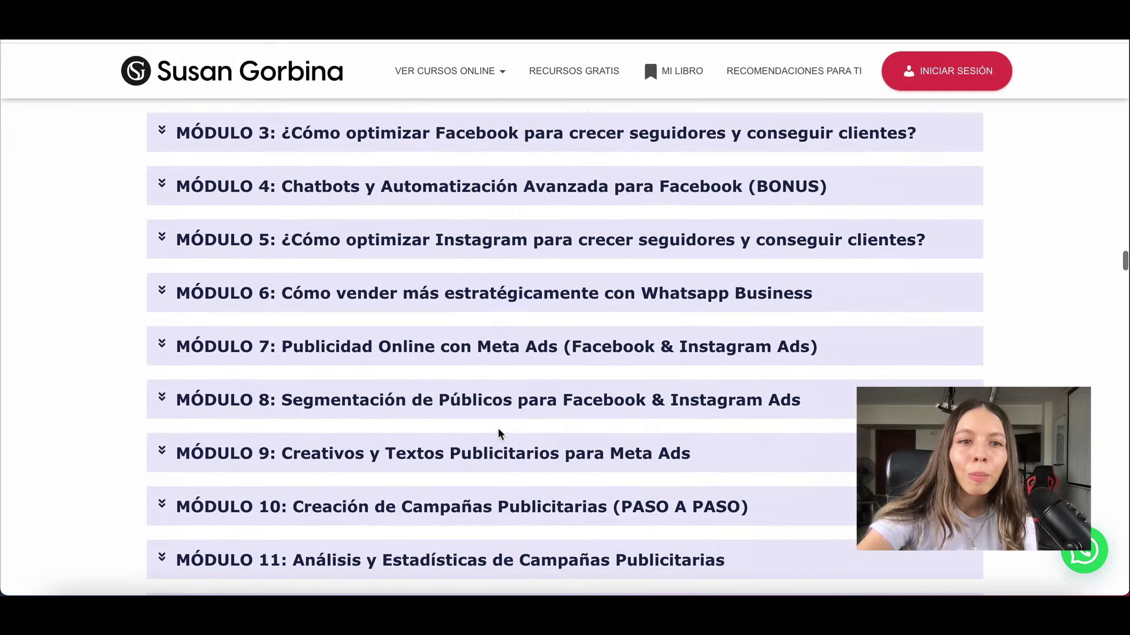
pyautogui.scroll(-1, 499, 434)
pyautogui.click(434, 358)
pyautogui.scroll(-2, 487, 396)
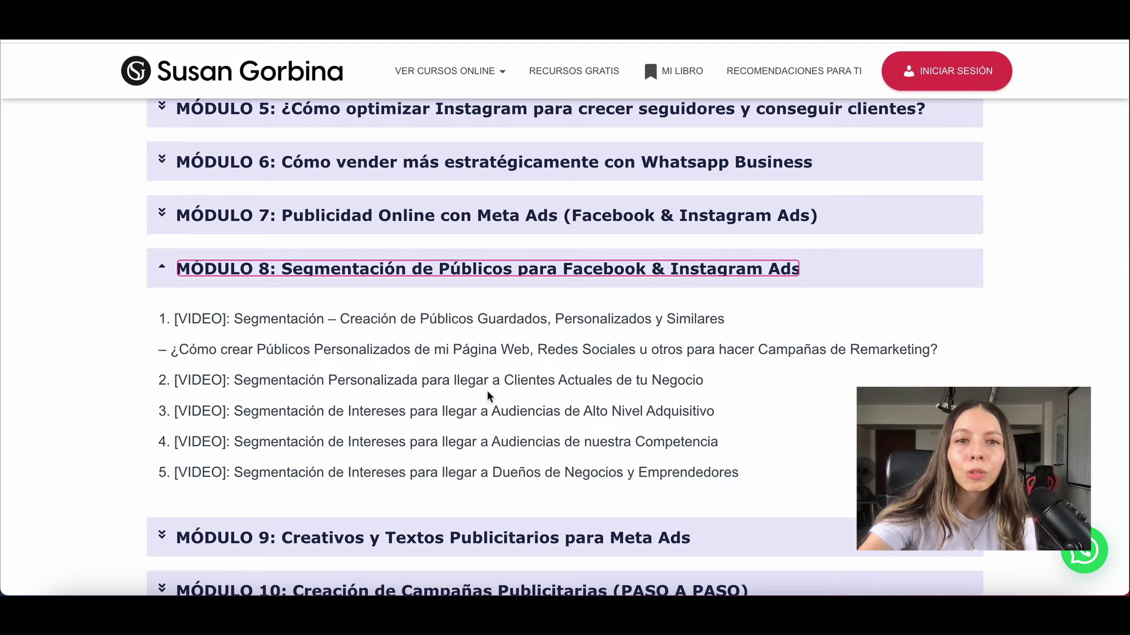
pyautogui.scroll(-2, 430, 355)
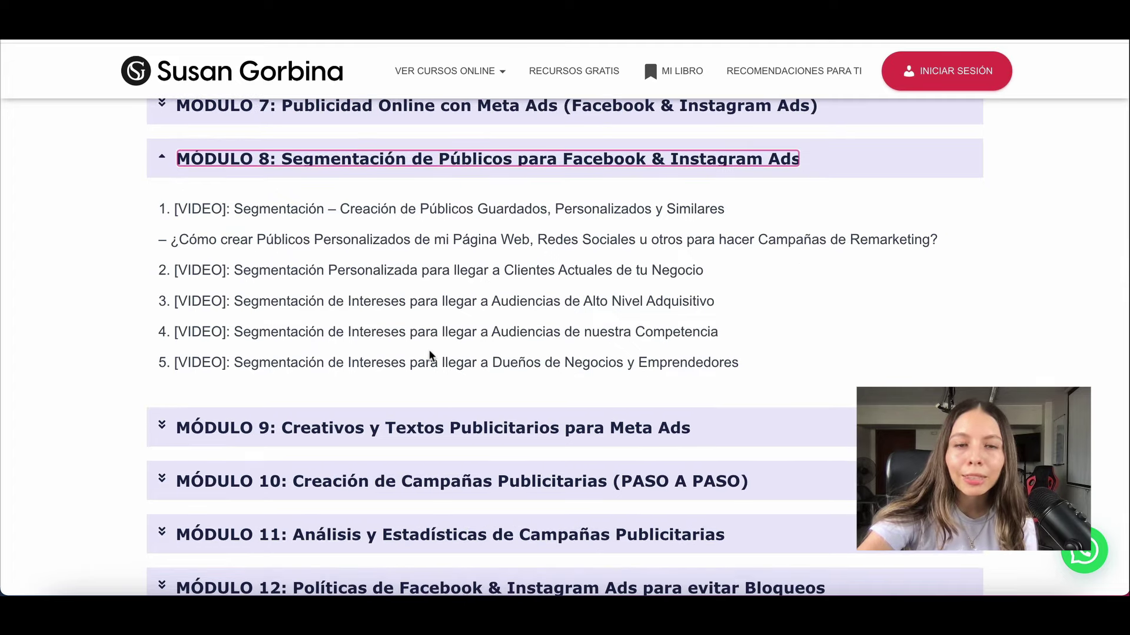
# Expand Módulos 9, 10 and 11 on ad creatives, campaign creation and campaign statistics to review their contents
pyautogui.scroll(-1, 430, 356)
pyautogui.click(434, 394)
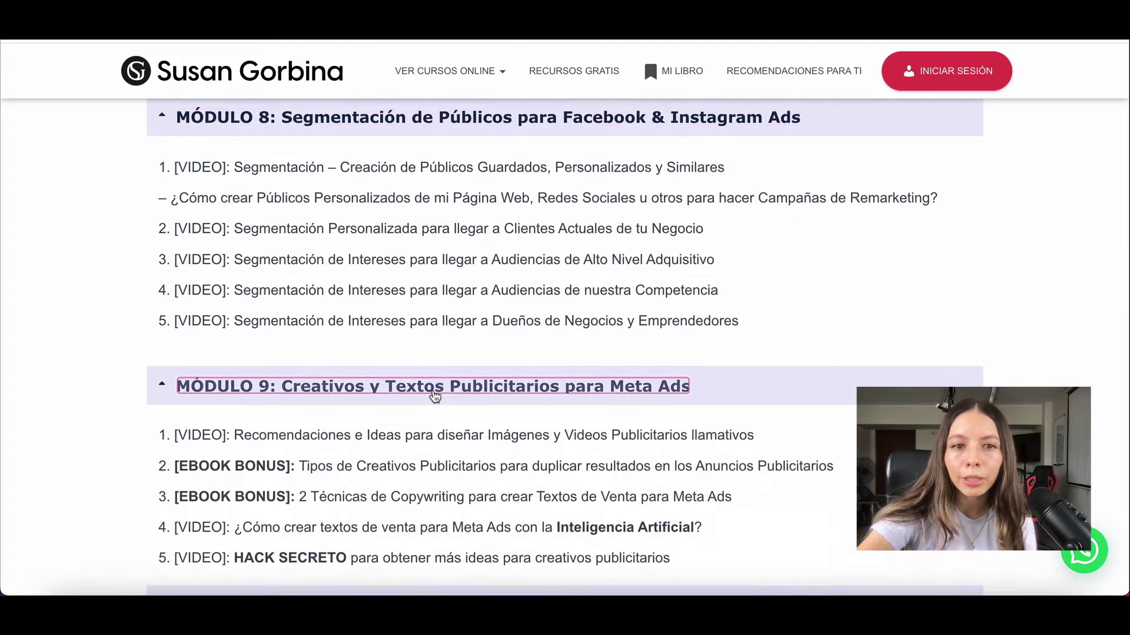
pyautogui.scroll(-2, 433, 392)
pyautogui.scroll(-3, 433, 389)
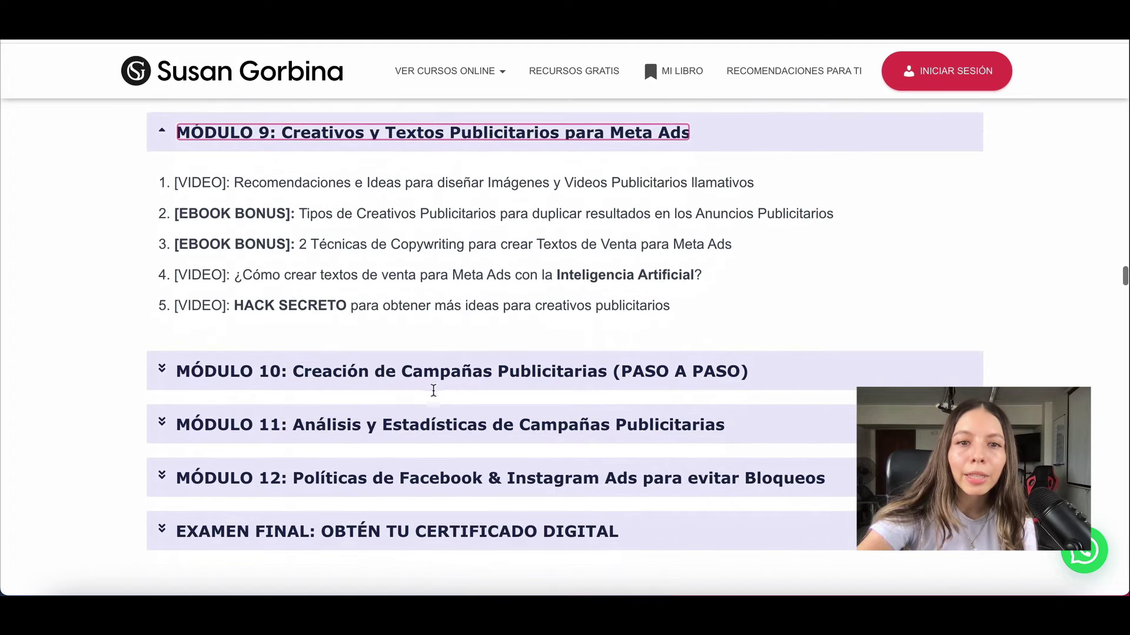
pyautogui.click(434, 387)
pyautogui.scroll(-2, 433, 385)
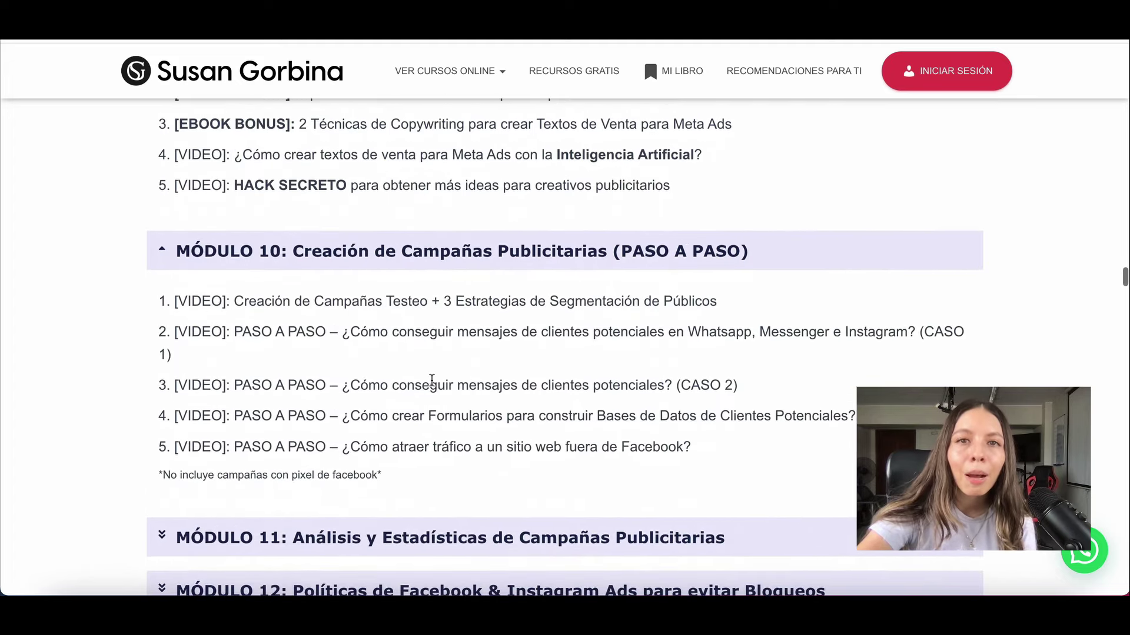
pyautogui.scroll(-2, 431, 380)
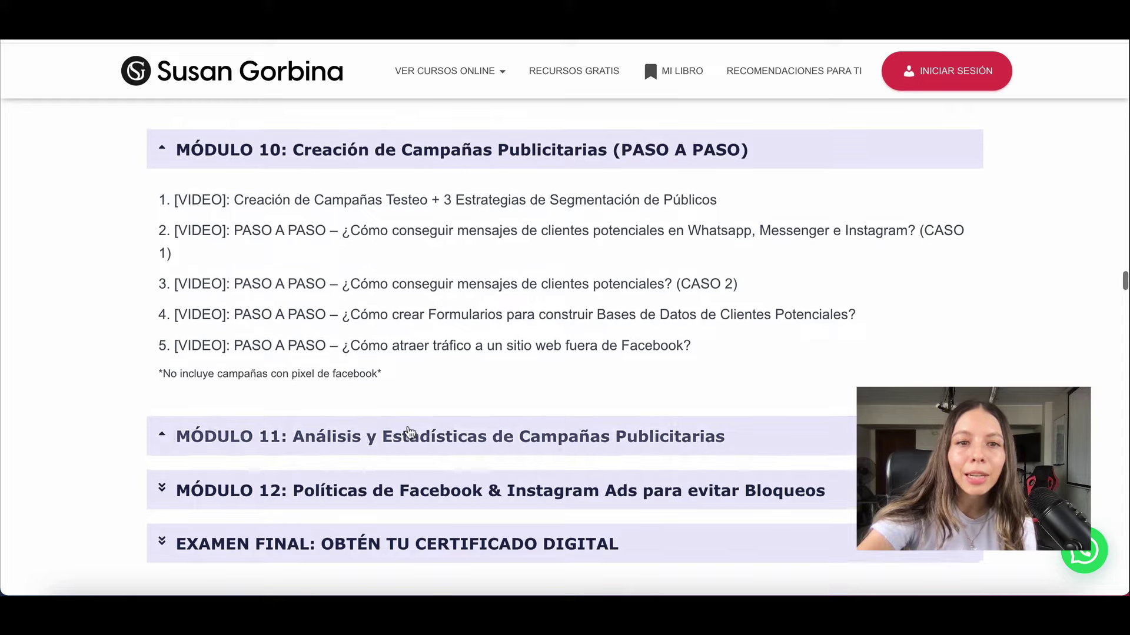
pyautogui.click(411, 435)
# Go back to the earlier modules and expand Módulos 3, 5 and 6 on Facebook, Instagram and Whatsapp Business
pyautogui.scroll(8, 481, 440)
pyautogui.scroll(3, 481, 440)
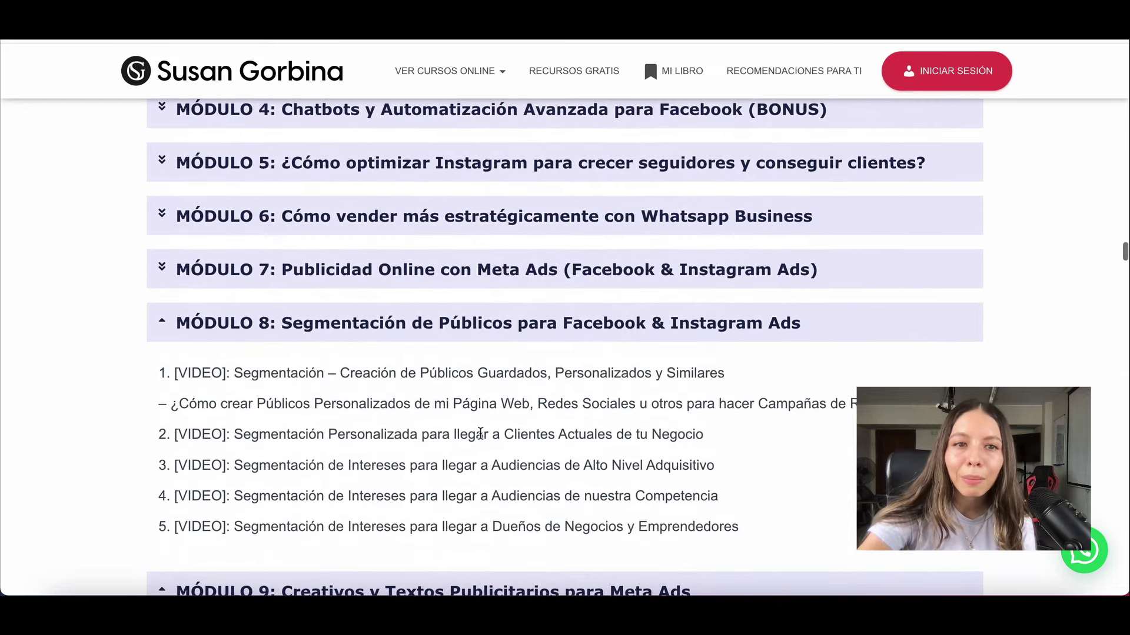
pyautogui.scroll(3, 481, 434)
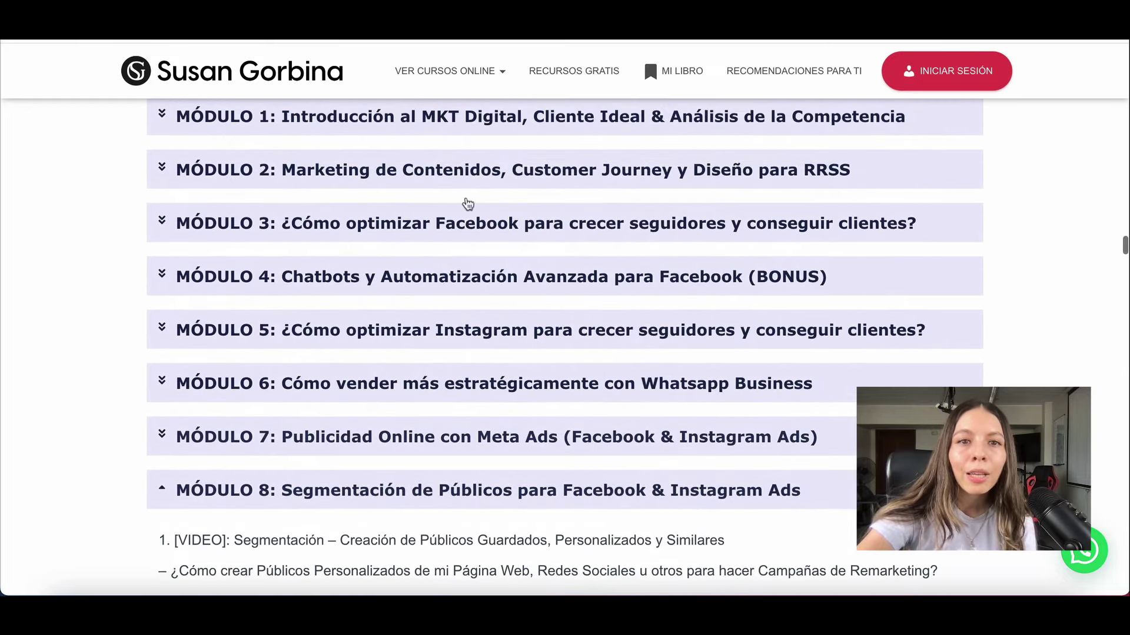
pyautogui.click(410, 229)
pyautogui.scroll(-5, 423, 265)
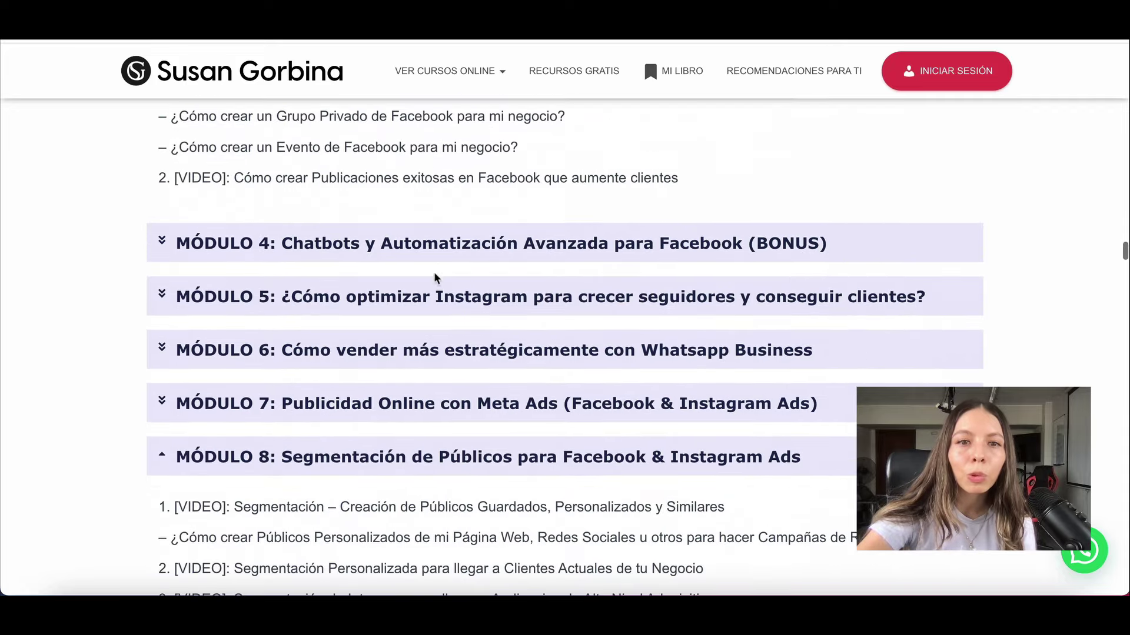
pyautogui.click(434, 300)
pyautogui.scroll(-2, 439, 376)
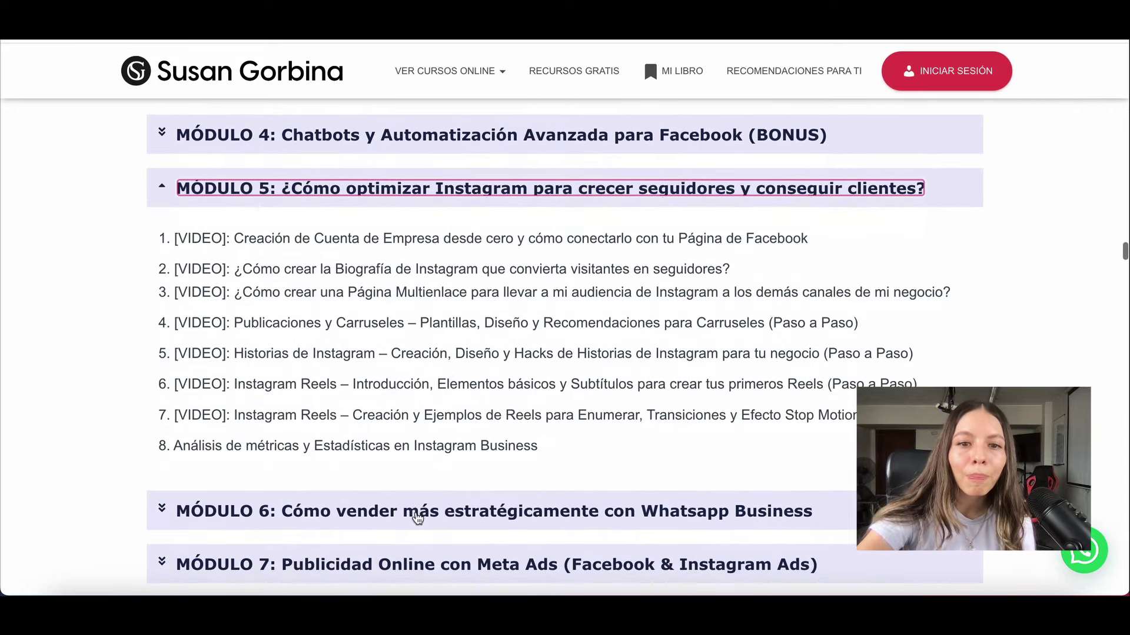
pyautogui.click(417, 516)
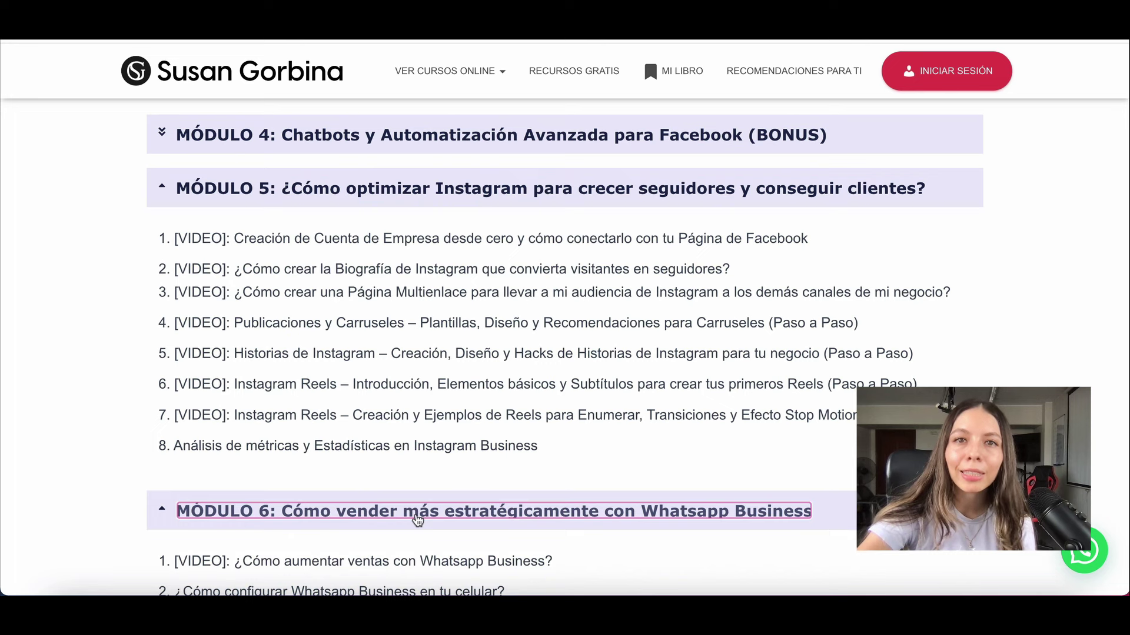